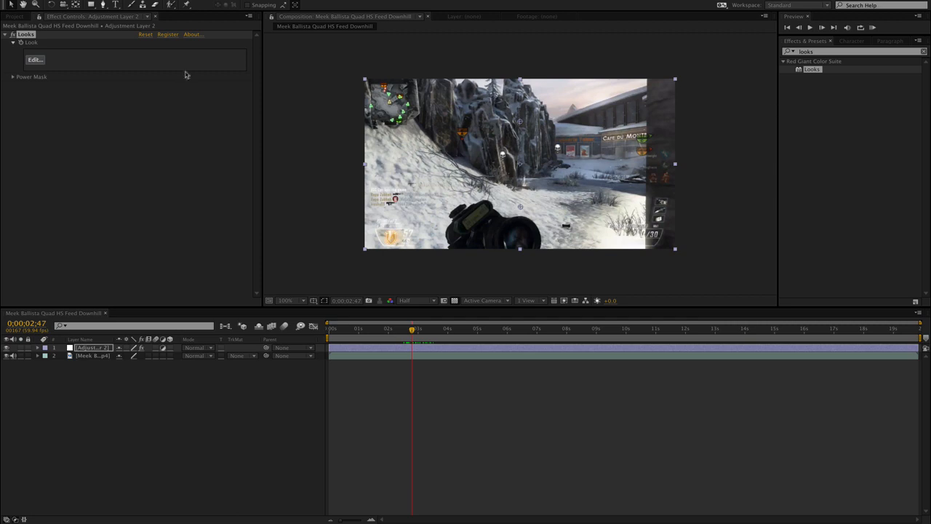
Move the playhead to 0;00;02;45 and open the Looks effect's editor for the adjustment layer
left_click(18, 16)
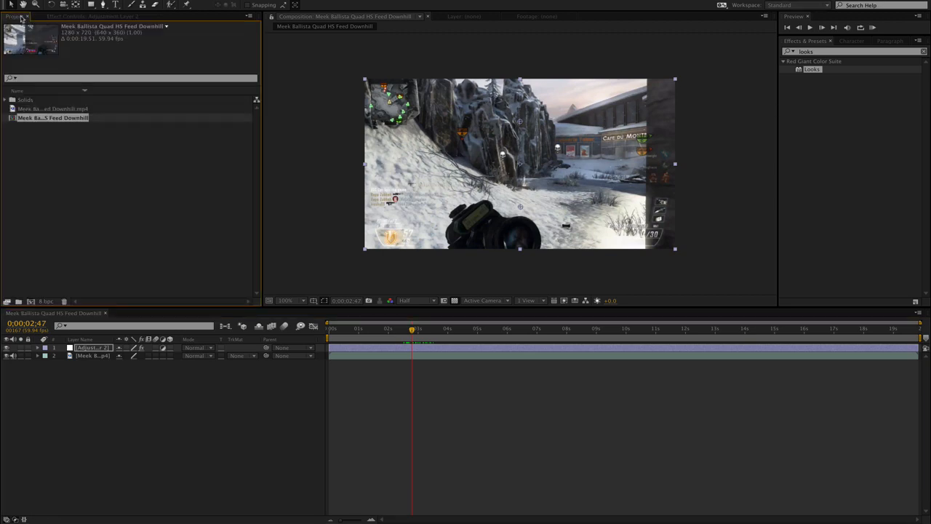
left_click(44, 16)
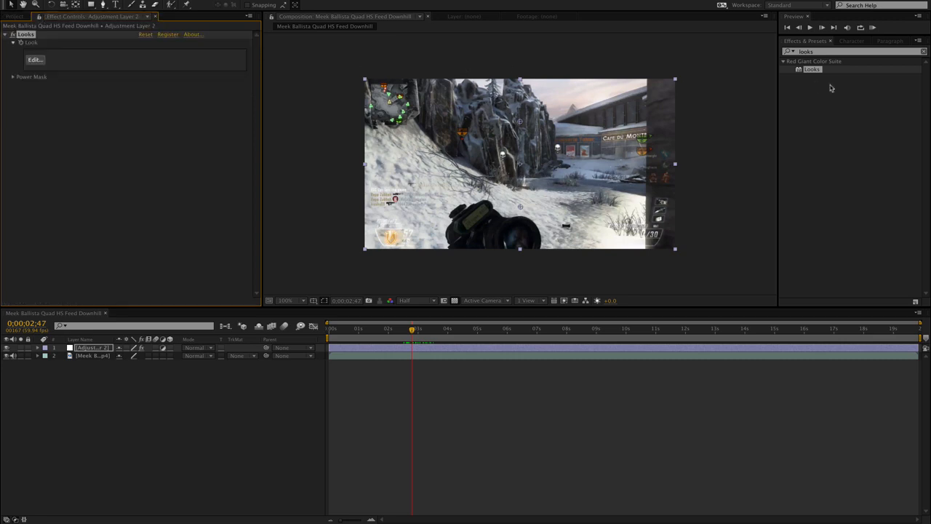
left_click_drag(410, 336, 411, 335)
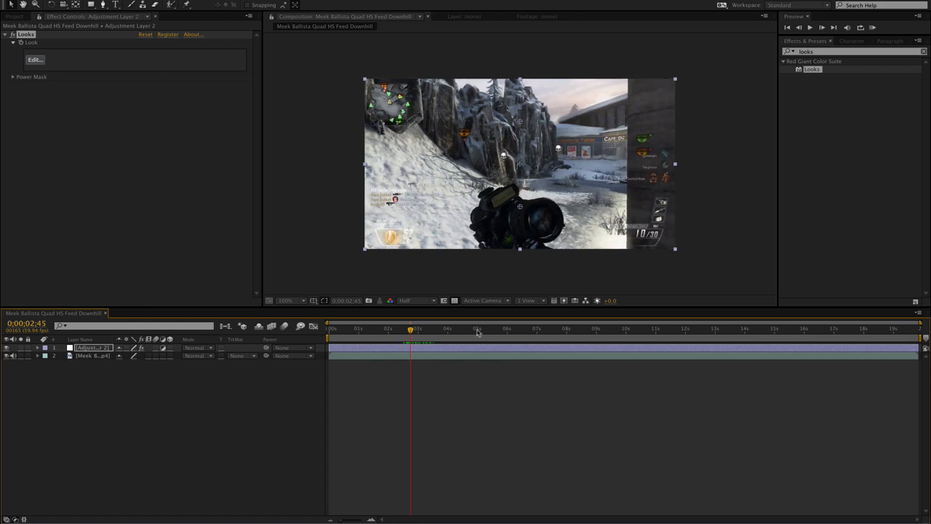
left_click(34, 60)
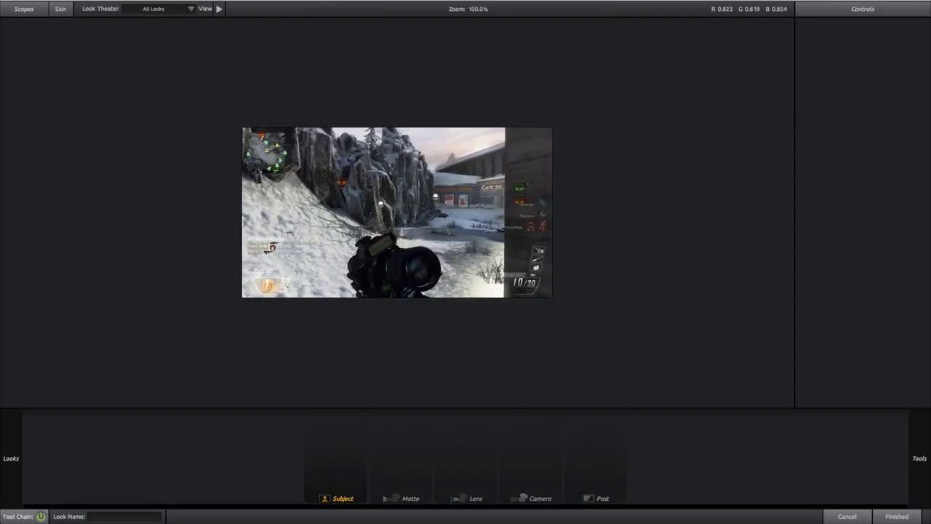
Add a Saturation tool to the Subject stage and set its saturation to 50%
mouse_move(918, 216)
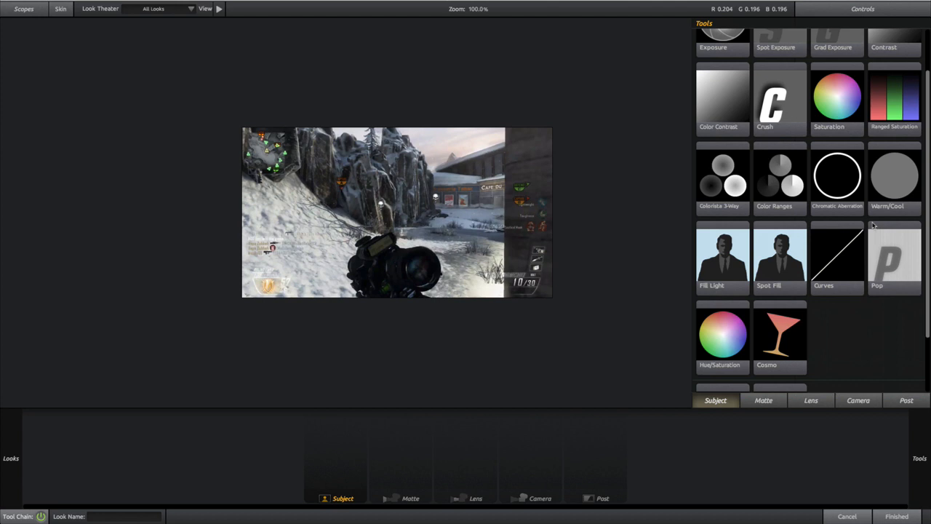
scroll(873, 226, "up", 1)
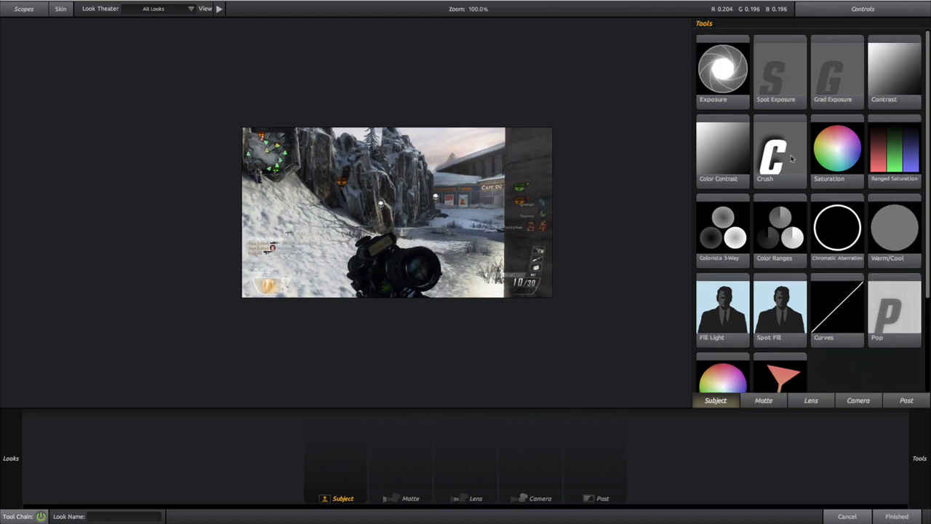
left_click_drag(834, 149, 463, 153)
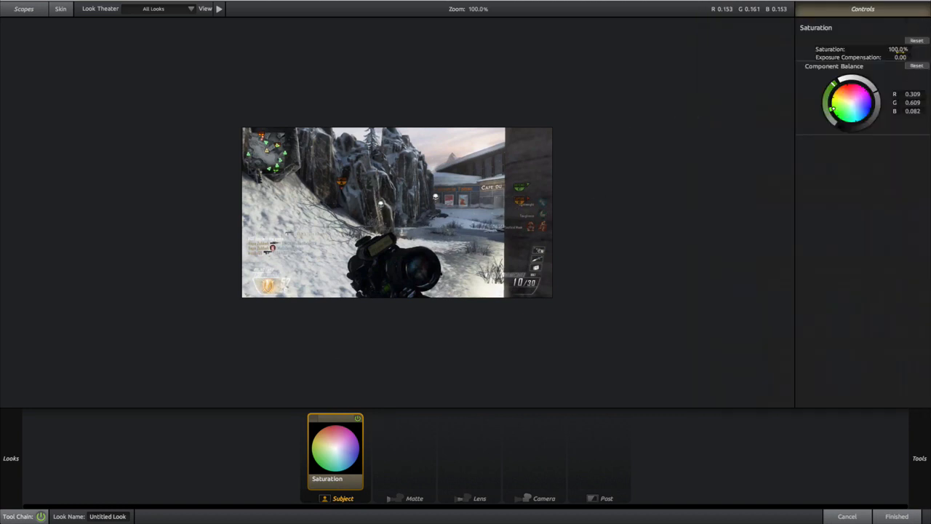
left_click(895, 50)
type("50")
key("Return")
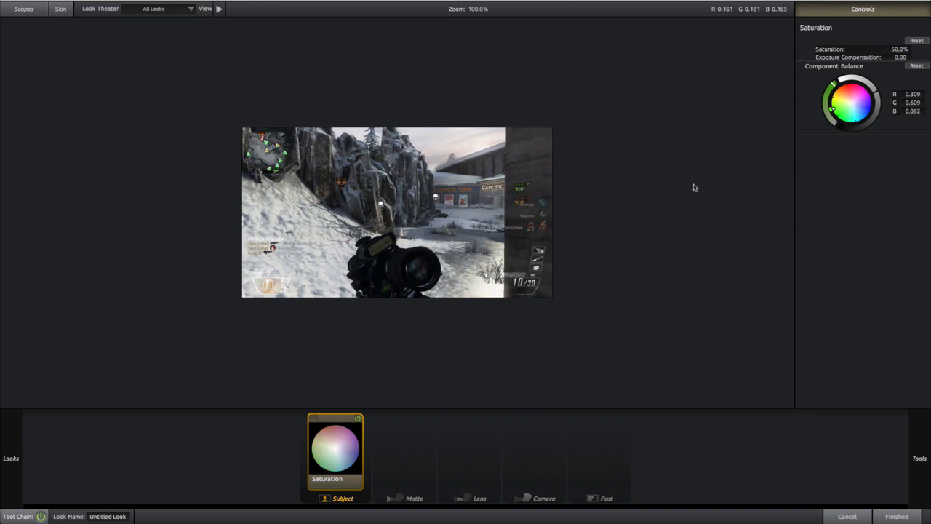
Add a Curves tool to the Subject stage and set its contrast to 0.75
mouse_move(928, 278)
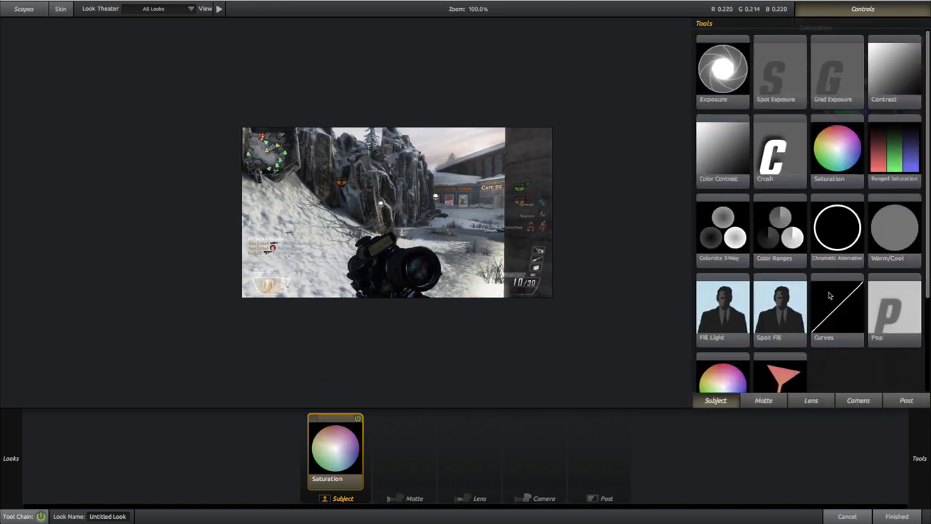
left_click_drag(829, 288, 434, 200)
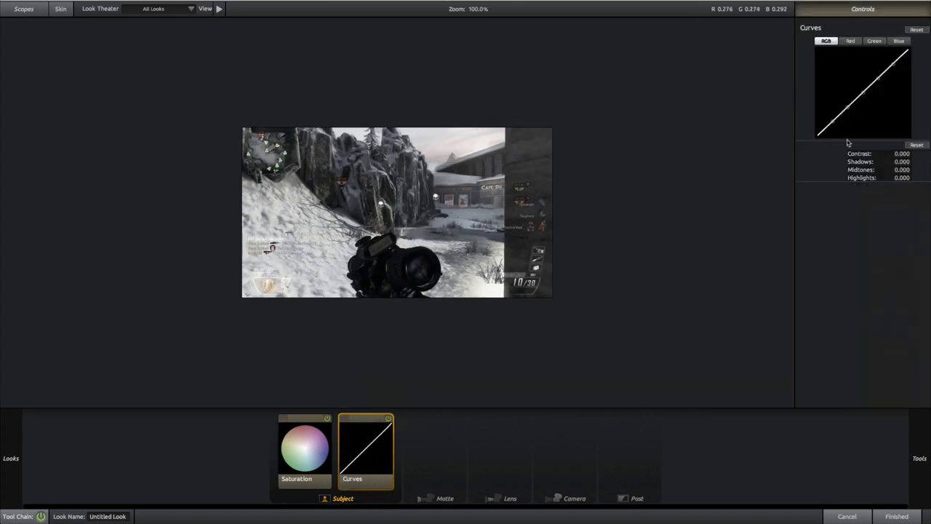
left_click(901, 153)
type(".75")
key("Return")
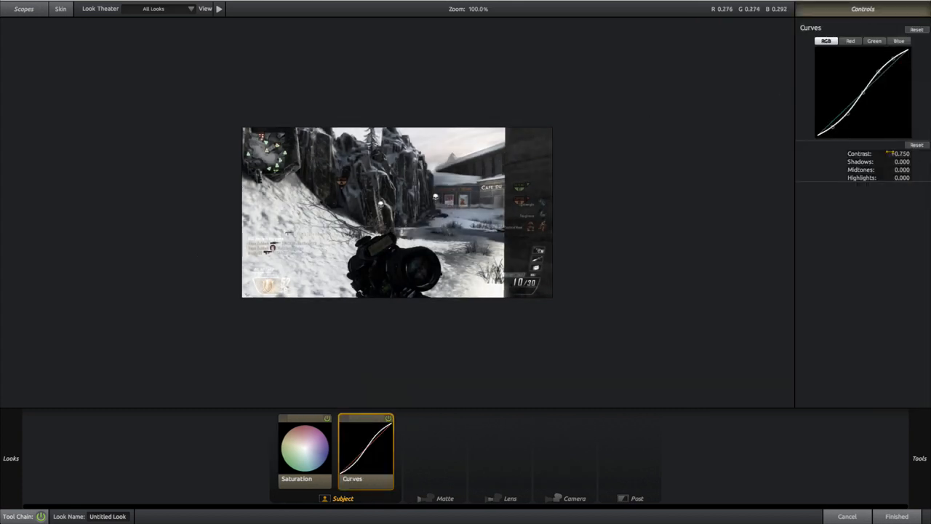
Add a Pop tool at 50% to the Subject stage and compare the image with it off and on
mouse_move(929, 250)
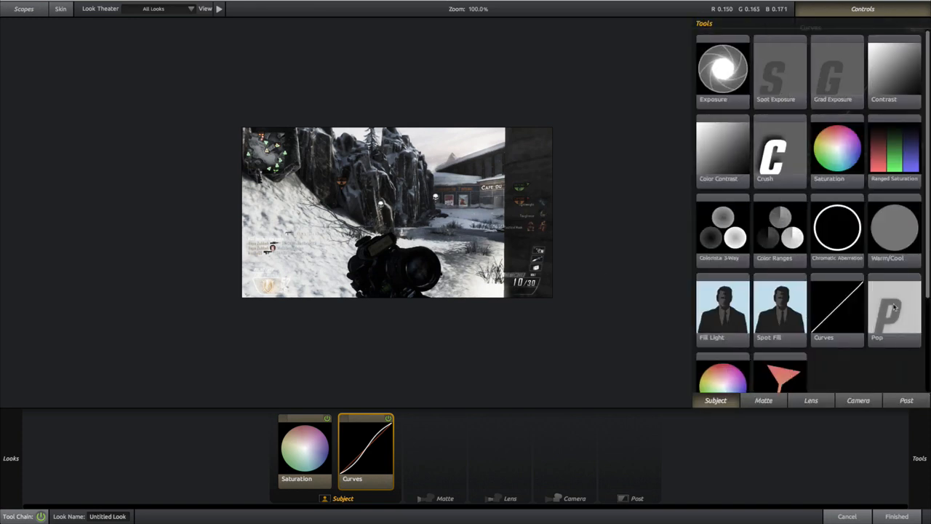
left_click_drag(892, 309, 434, 173)
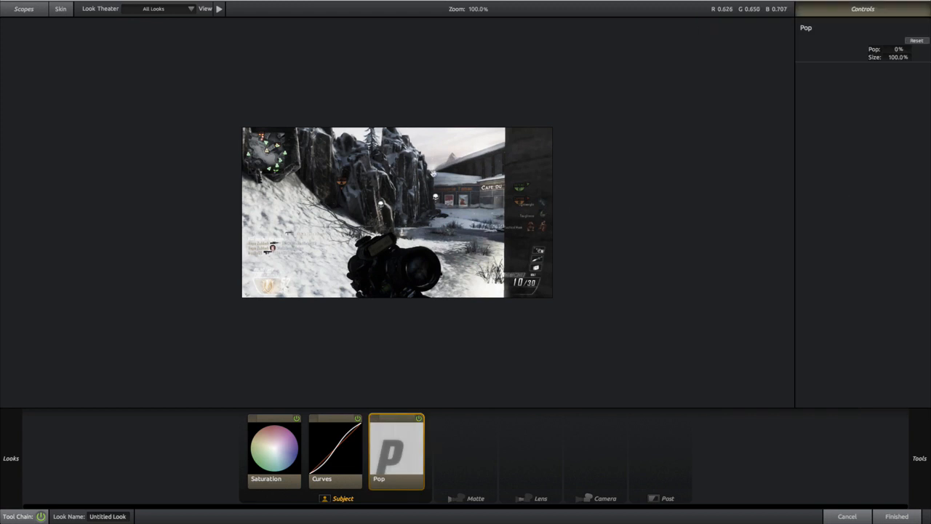
left_click(894, 49)
type("50")
key("Return")
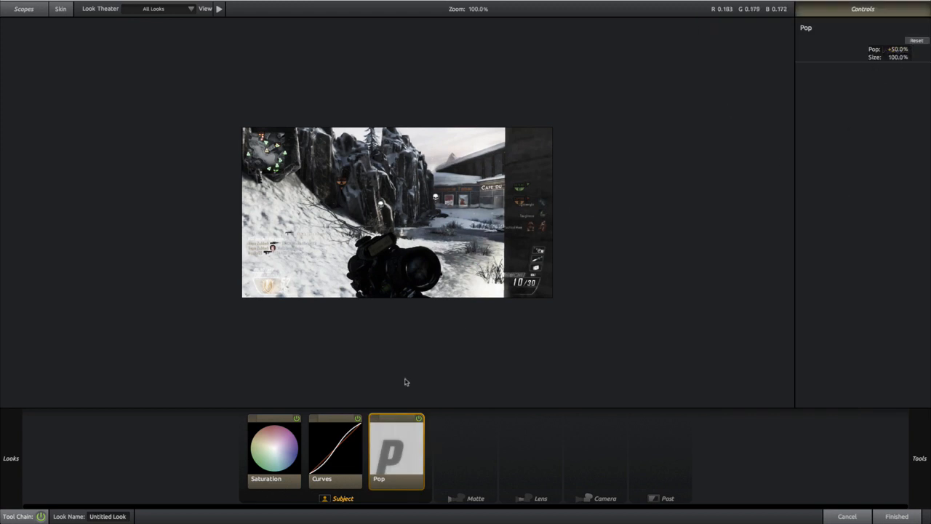
left_click(419, 420)
left_click(418, 420)
Add a Vignette tool to the Lens stage with a white color and 10% strength, and apply the look
mouse_move(929, 330)
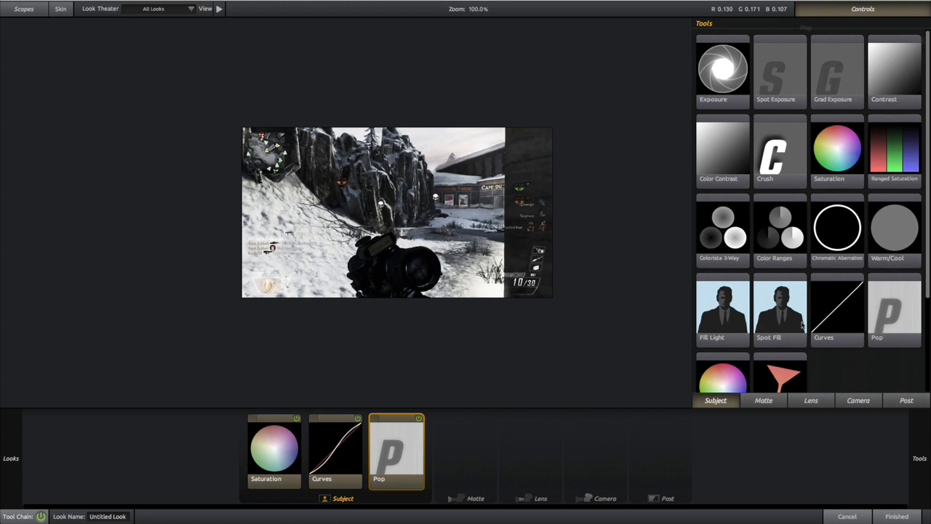
left_click(804, 403)
left_click_drag(905, 63, 531, 450)
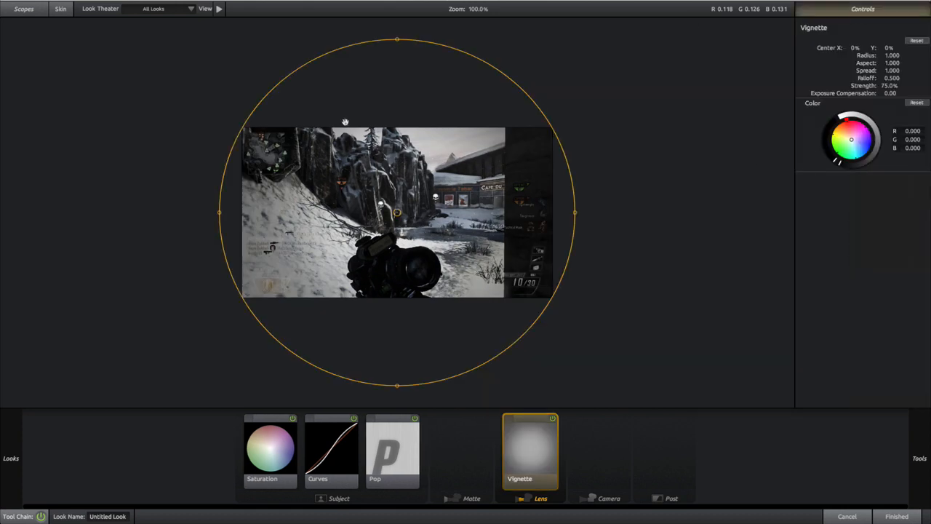
left_click_drag(841, 116, 839, 115)
left_click(889, 85)
type("10")
key("Return")
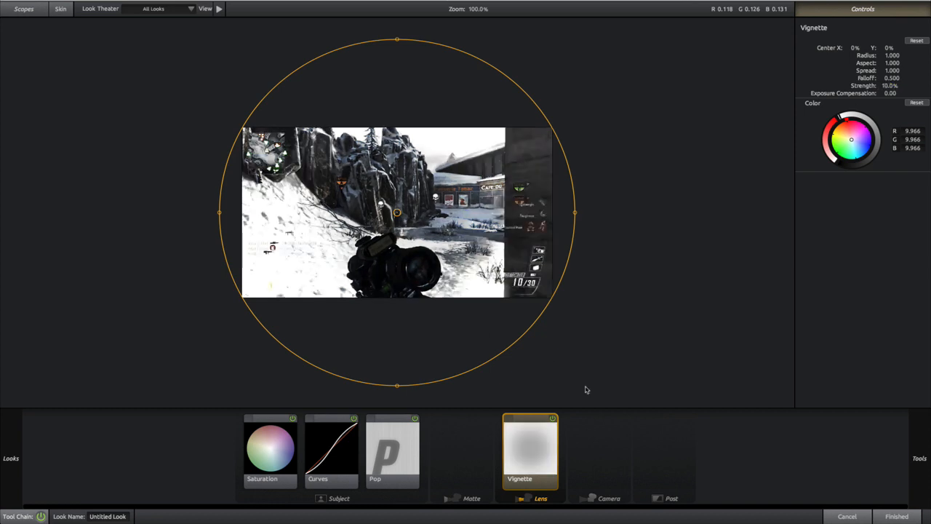
left_click(553, 419)
left_click(553, 420)
left_click(896, 516)
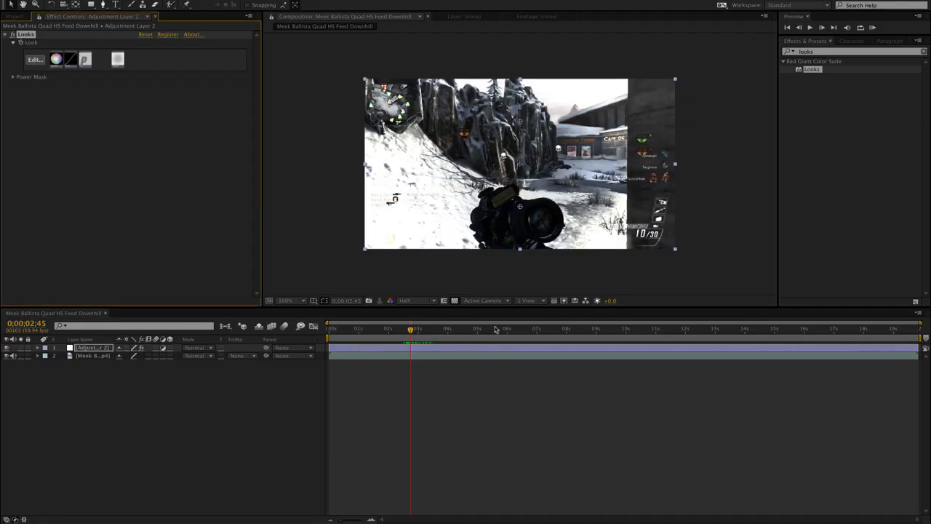
Try a Shutter Streak tool in the look's Camera stage with its boost lowered to -1.60, and apply the look
left_click_drag(410, 332, 432, 340)
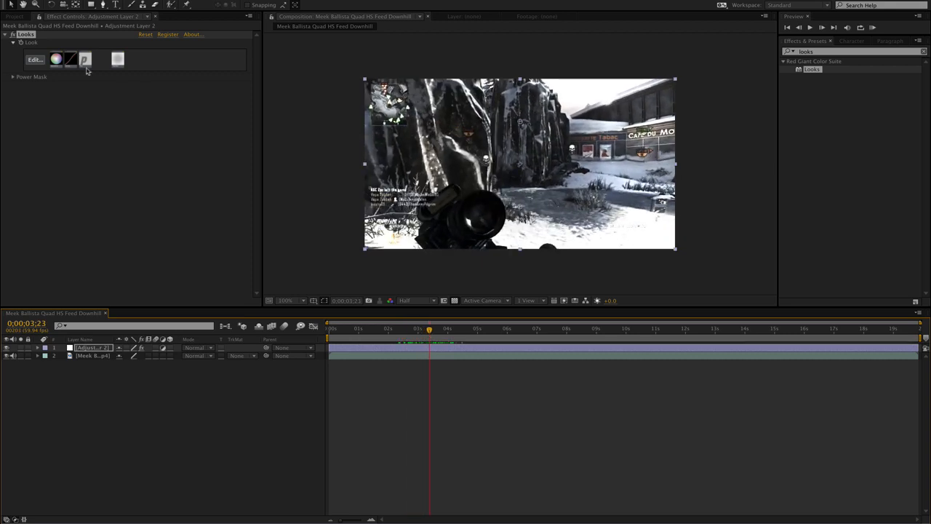
left_click(36, 59)
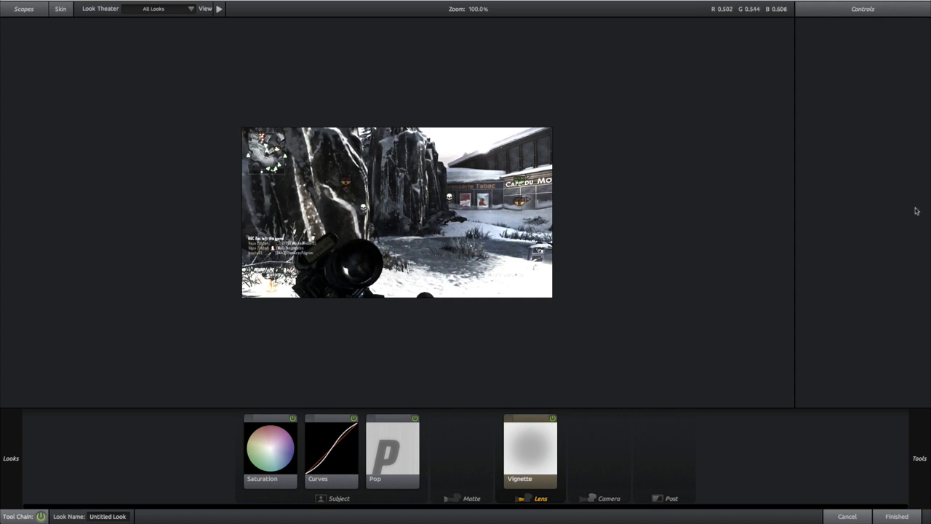
mouse_move(914, 209)
mouse_move(929, 182)
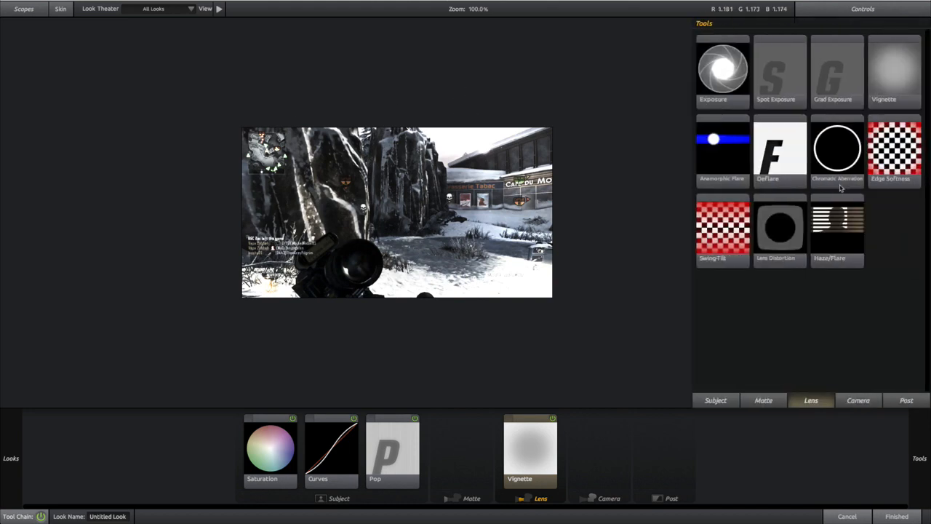
left_click(760, 400)
left_click(706, 400)
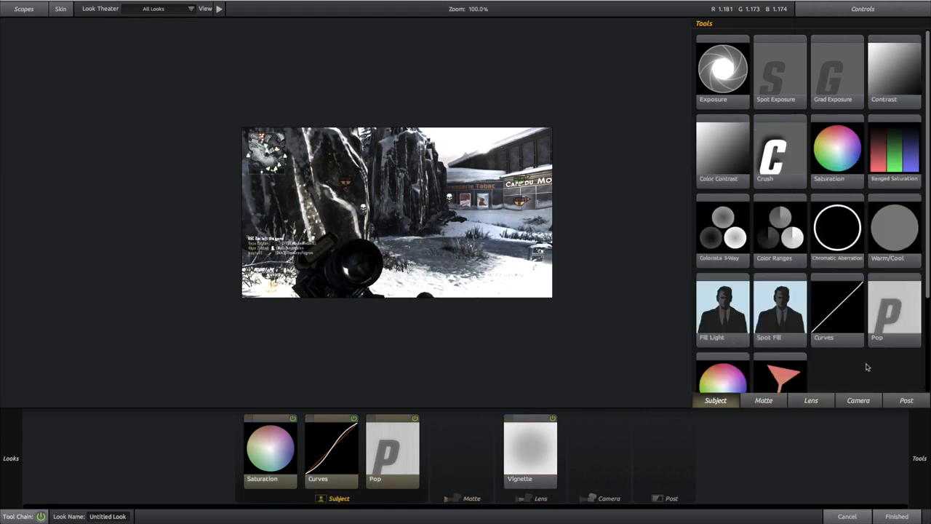
scroll(858, 318, "down", 3)
scroll(857, 318, "up", 3)
left_click(870, 403)
left_click_drag(835, 169, 531, 182)
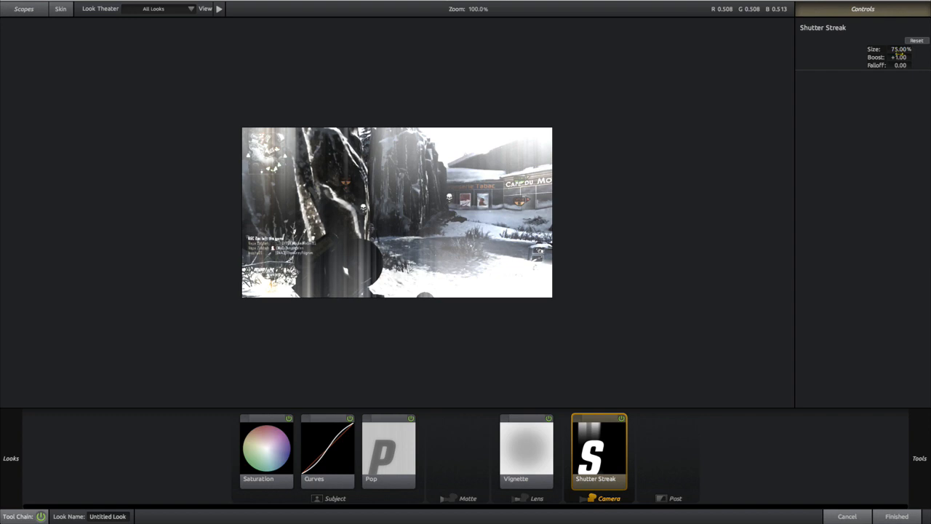
mouse_move(900, 57)
left_mouse_down()
mouse_move(869, 57)
mouse_move(907, 57)
left_mouse_up()
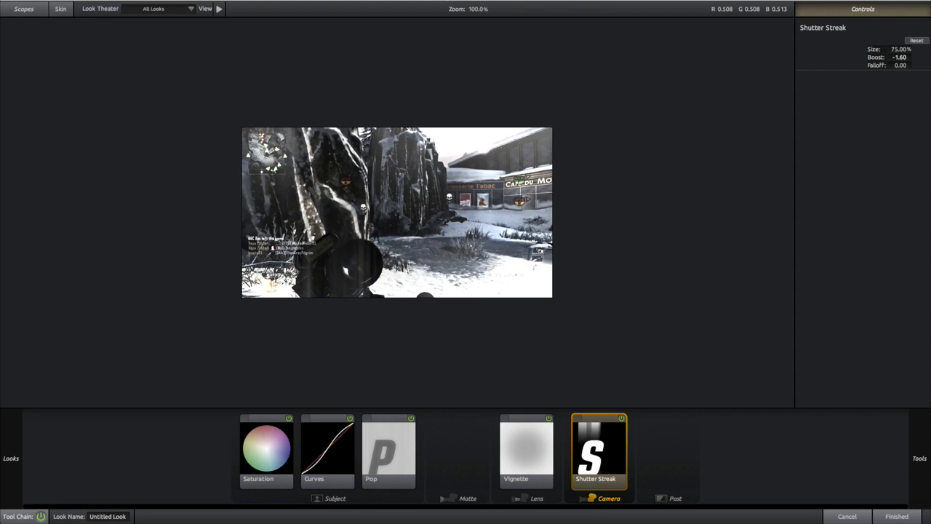
left_click(898, 516)
Check the footage around 0;00;05;28, delete the Shutter Streak tool from the look and apply it
left_click_drag(430, 336, 490, 329)
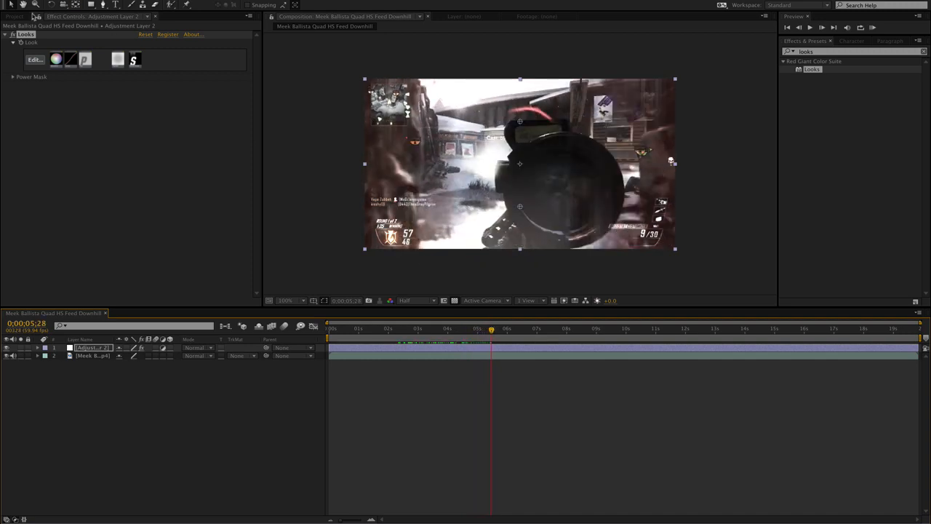
left_click(35, 60)
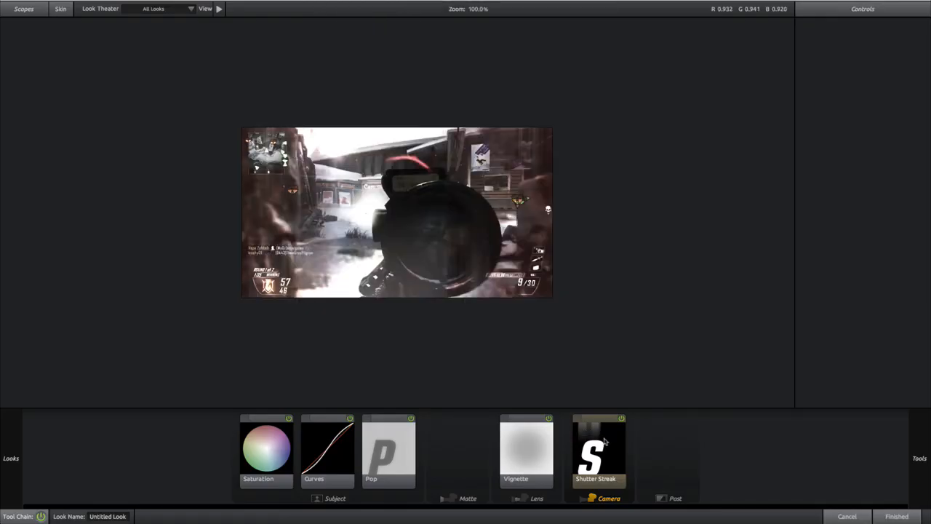
left_click(605, 441)
key("Delete")
left_click(911, 519)
Create a new adjustment layer on top of the composition with the playhead at 0;00;02;11
left_click_drag(355, 332, 394, 332)
right_click(411, 395)
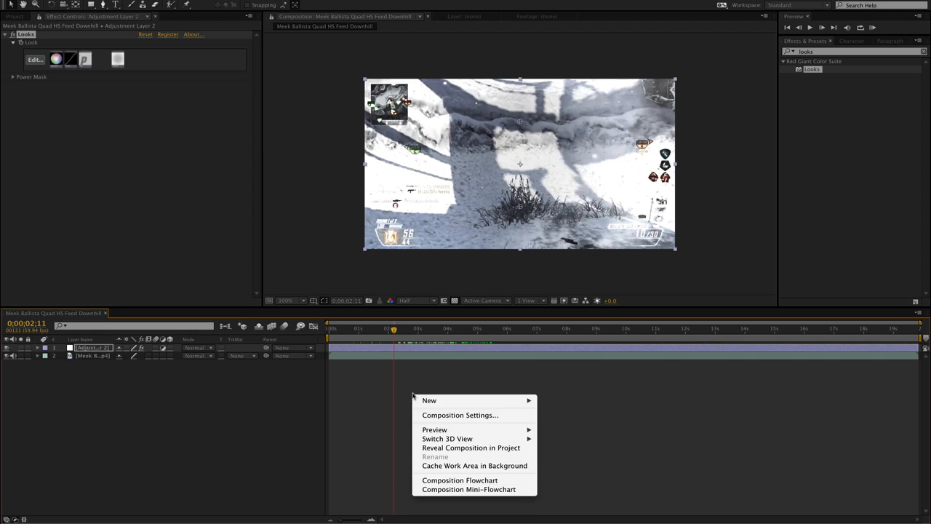
mouse_move(429, 401)
left_click(575, 470)
Search the effects for "glow" and apply FL Glow to the new adjustment layer
left_click(833, 58)
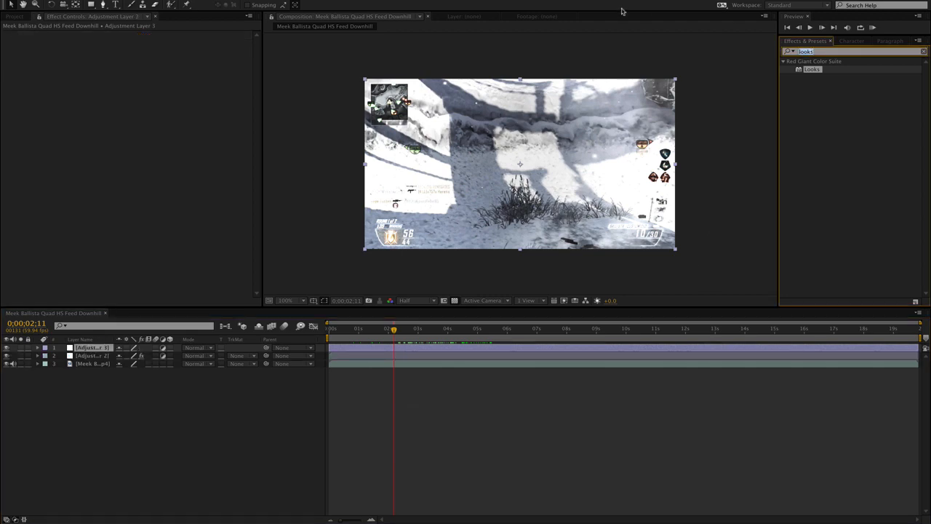
type("fl")
key("BackSpace")
key("BackSpace")
type("glow")
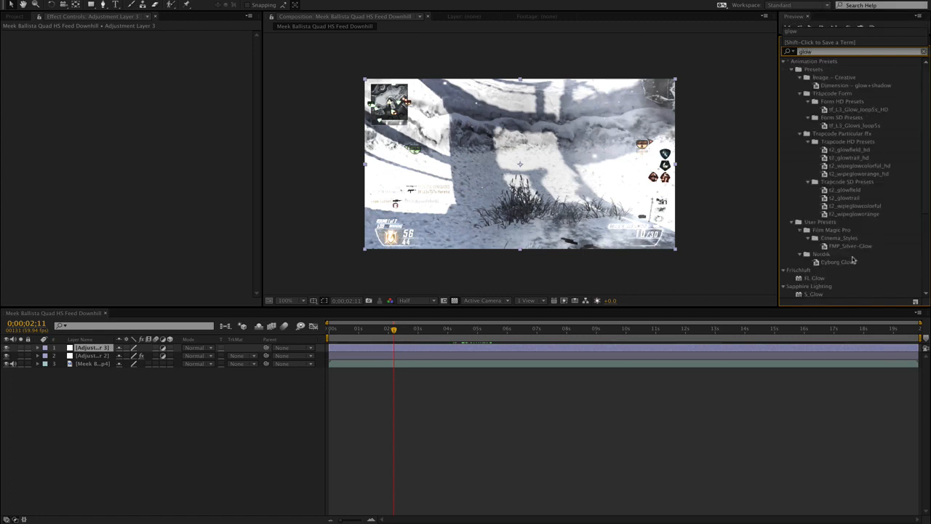
left_click_drag(816, 279, 560, 349)
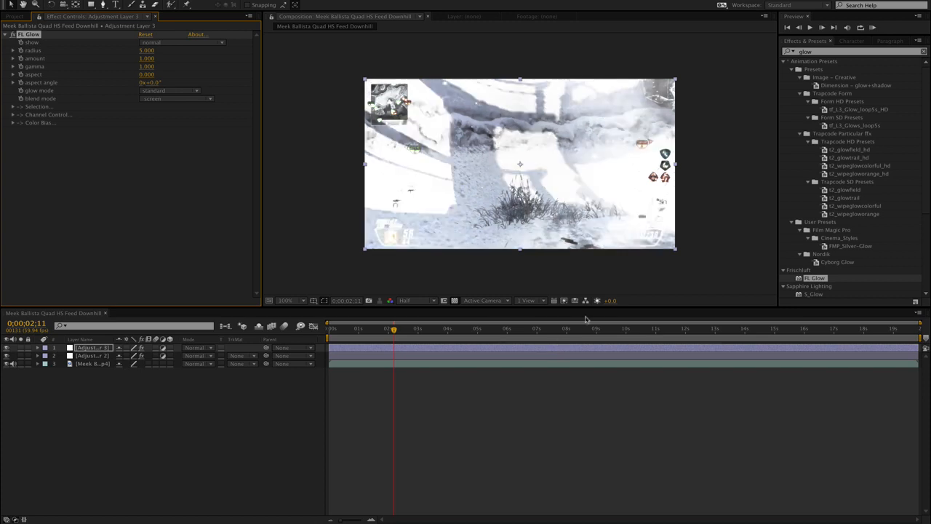
Set the FL Glow effect's glow mode to abberative
left_click(166, 91)
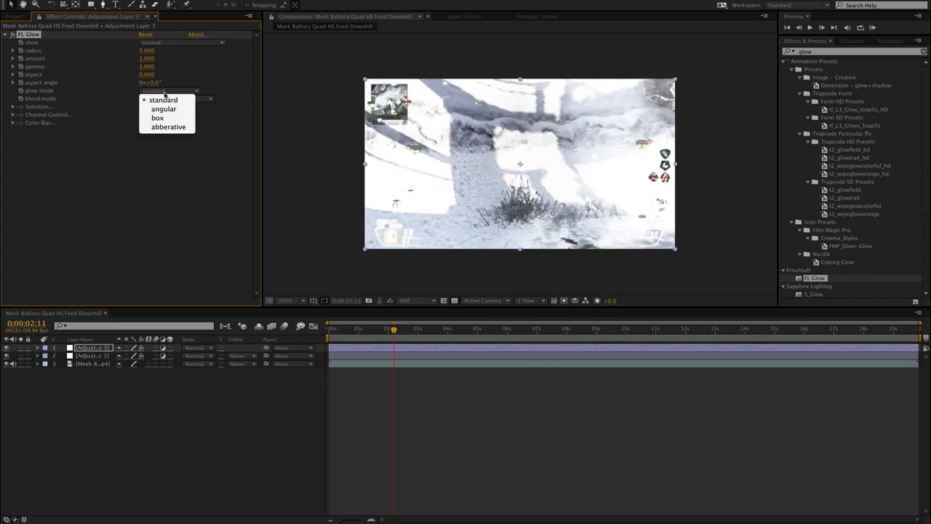
left_click(41, 95)
left_click(177, 91)
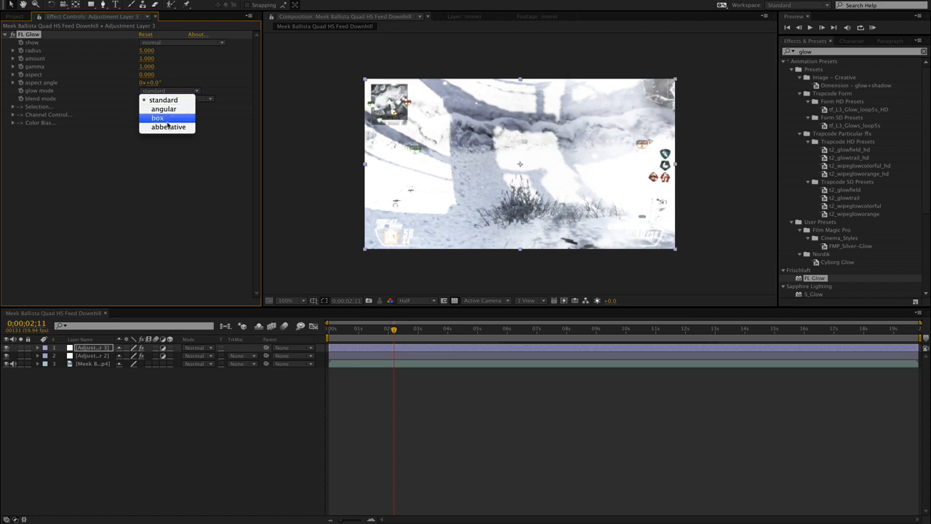
left_click(168, 127)
Move the playhead to 0;00;03;45 and set the FL Glow radius to 200
left_click_drag(395, 331, 440, 343)
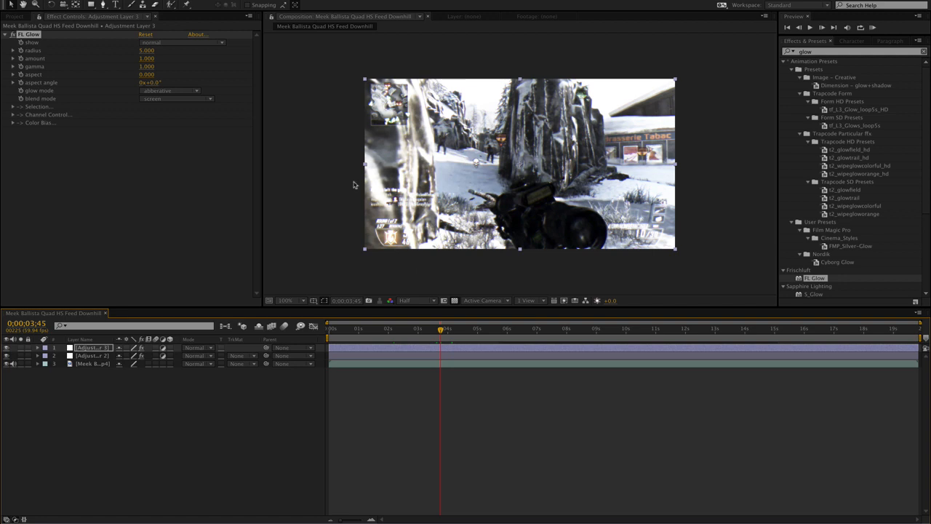
left_click(145, 51)
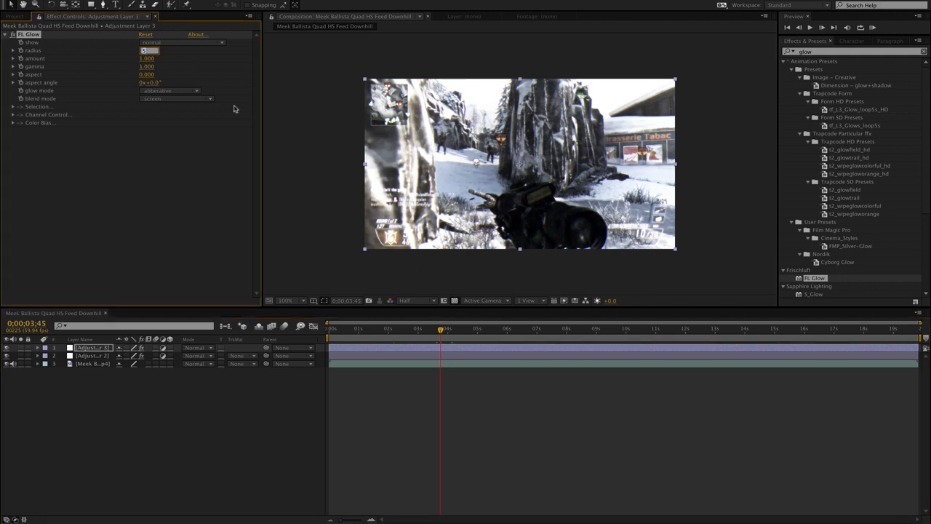
type("200")
key("Return")
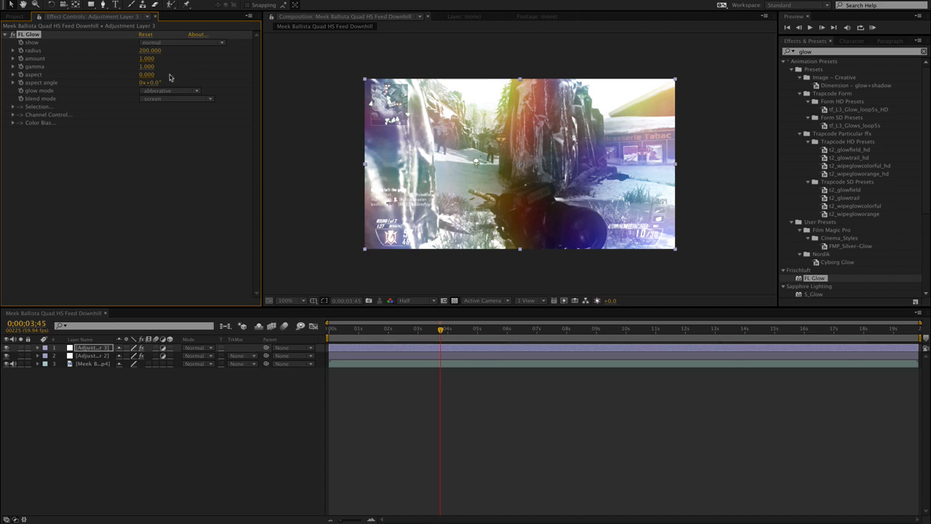
Set the FL Glow aspect to 0.75
left_click_drag(128, 74, 174, 67)
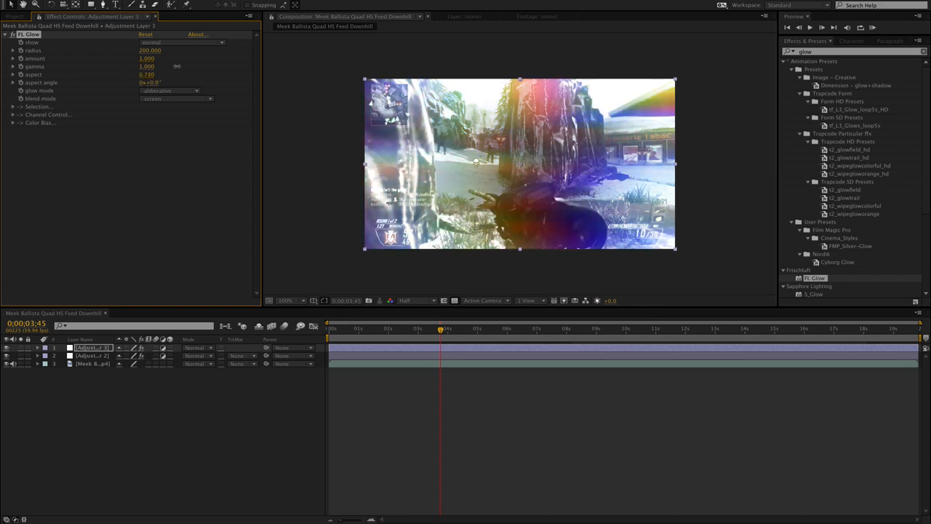
left_click(148, 75)
type("0.75")
key("Return")
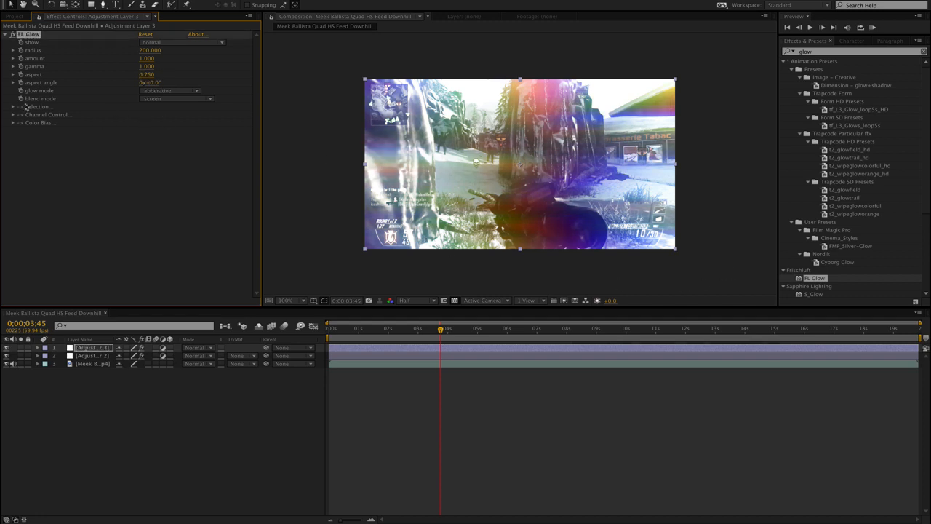
left_click_drag(153, 82, 177, 83)
key("ctrl+z")
Enable the FL Glow selection and set its lightness start to 170
left_click(13, 107)
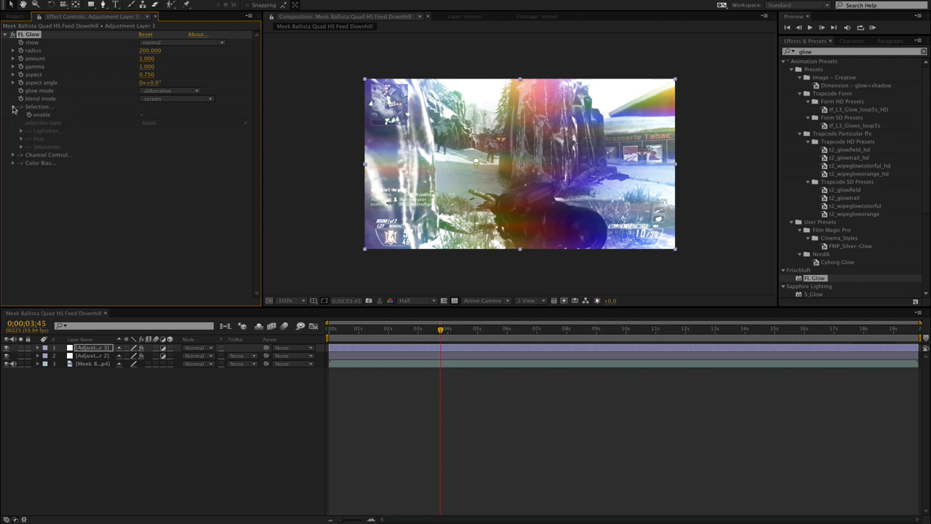
left_click(142, 115)
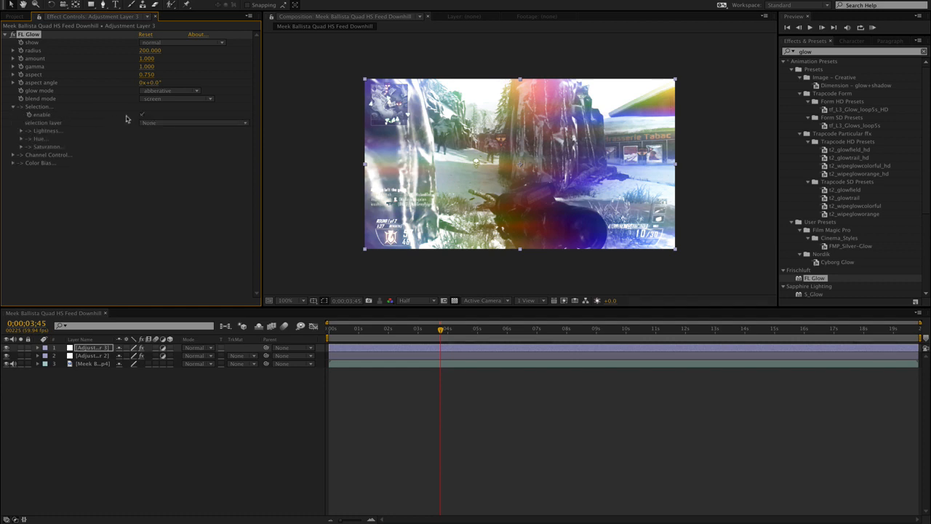
left_click(21, 131)
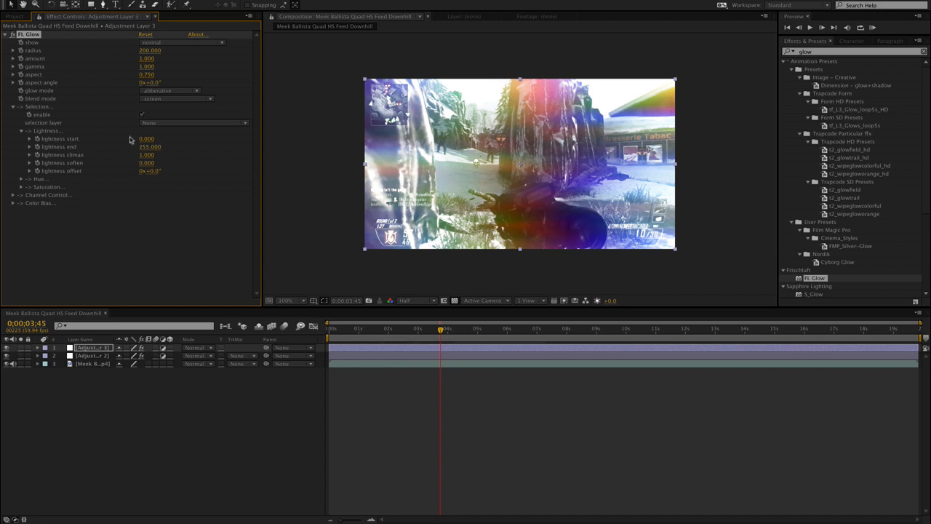
left_click_drag(147, 136, 231, 130)
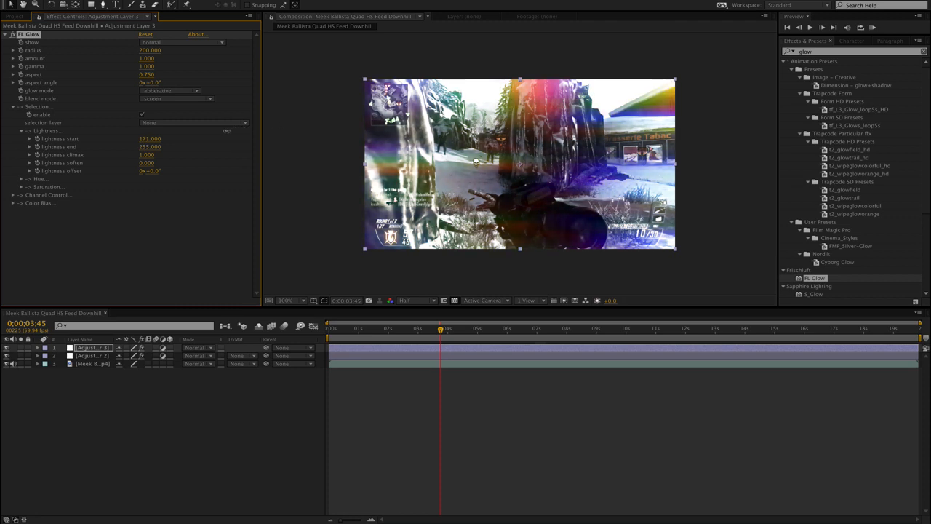
left_click(149, 138)
type("150")
key("Return")
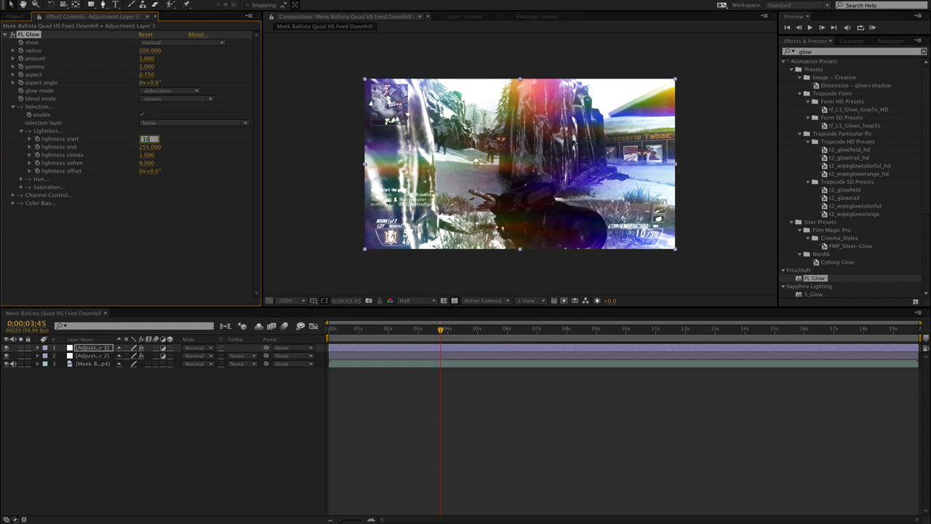
type("0")
key("Return")
left_click(149, 139)
type("170")
key("Return")
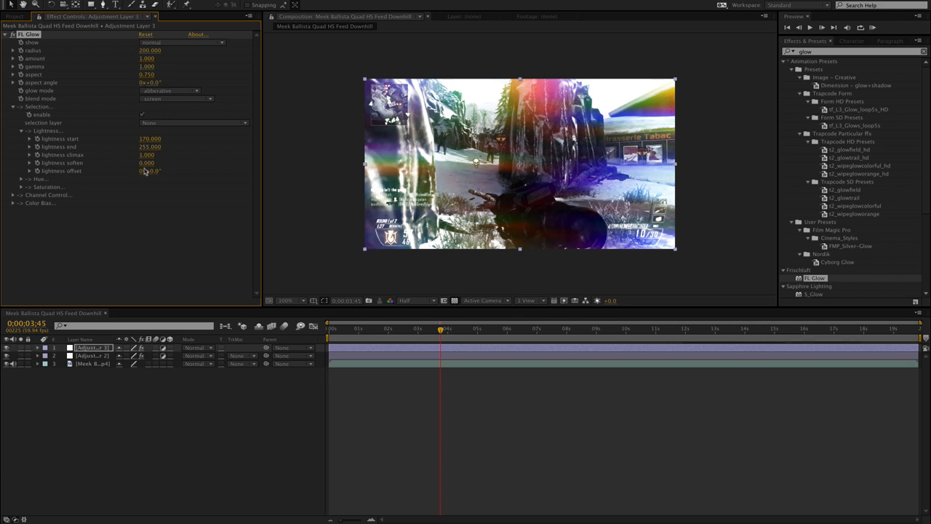
Set the FL Glow lightness soften to 0.34 and move the playhead to 0;00;03;46
left_click_drag(145, 162, 152, 163)
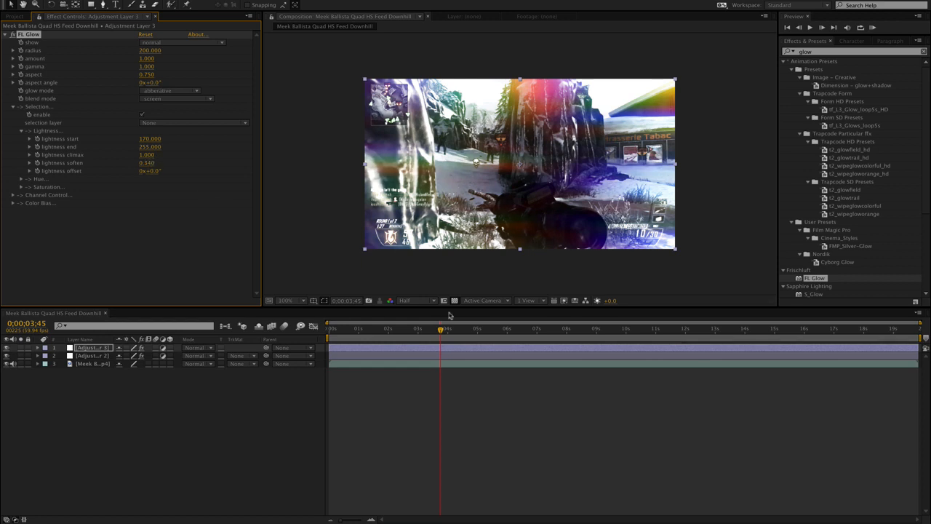
left_click_drag(411, 333, 441, 329)
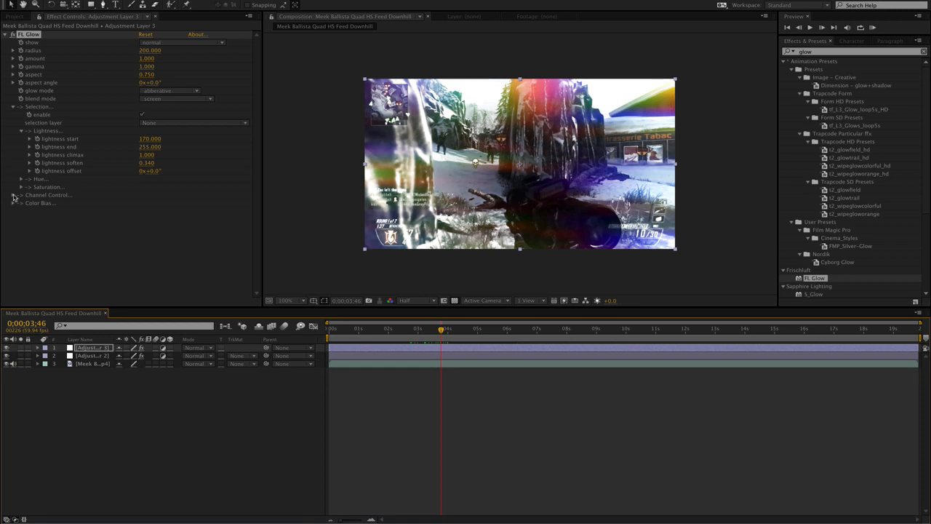
left_click(22, 131)
left_click(12, 106)
Enable the FL Glow channel control and set its green value to 0
left_click(12, 115)
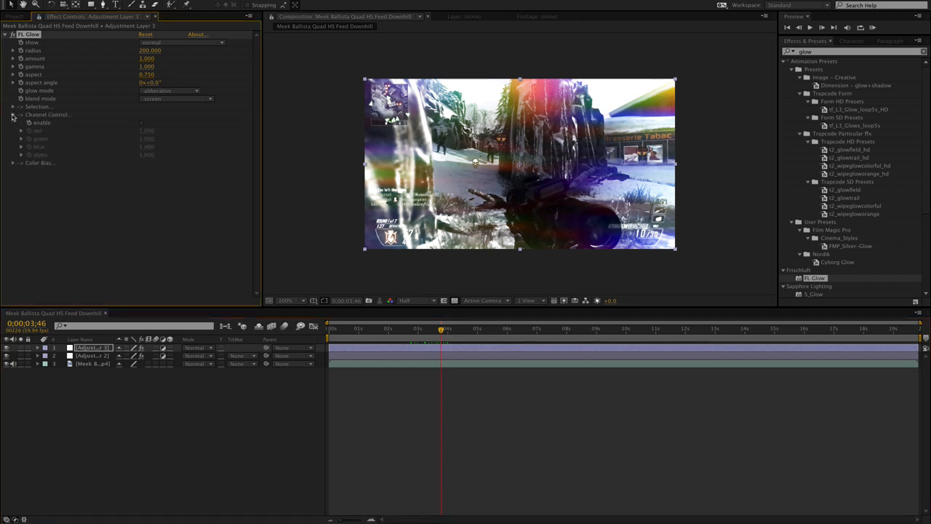
left_click(143, 123)
left_click(146, 138)
type("0")
key("Return")
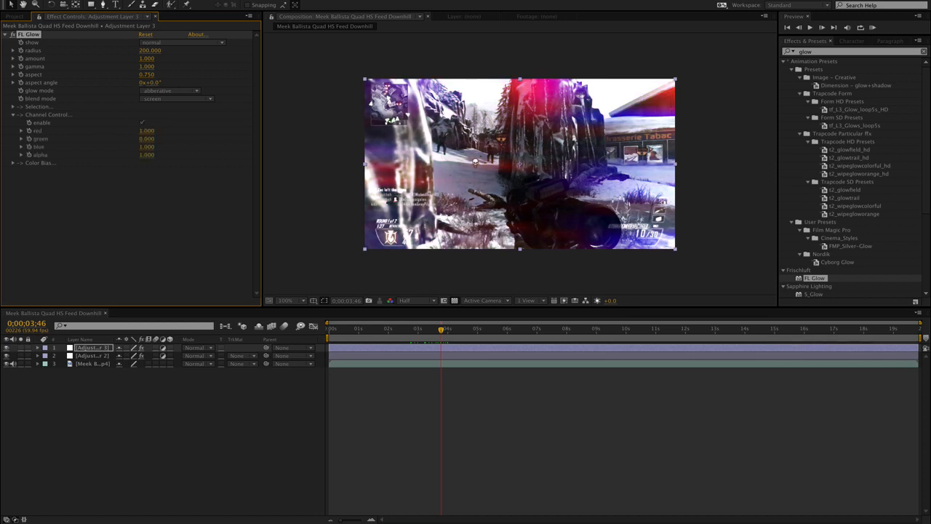
Set the blue value of the FL Glow channel control to 0.55
left_click(145, 146)
type("0")
key("Return")
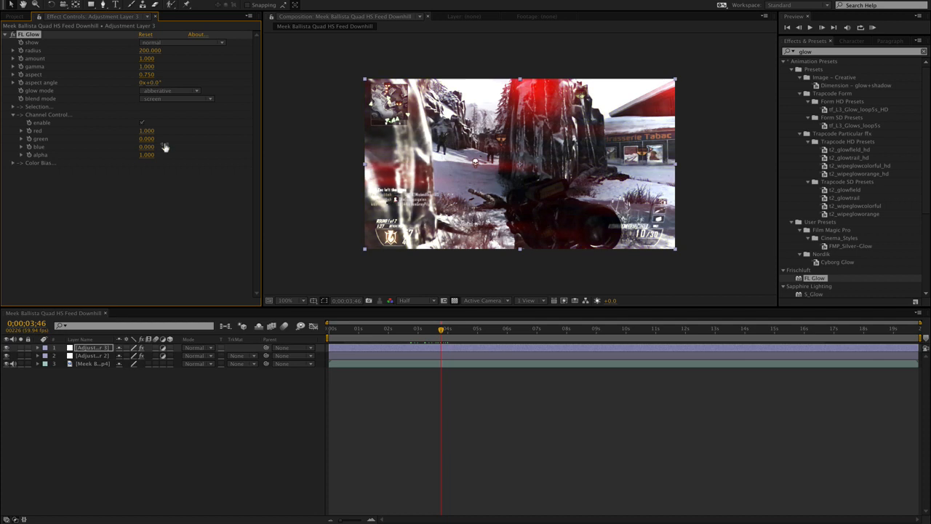
left_click(148, 147)
type(".55")
key("Return")
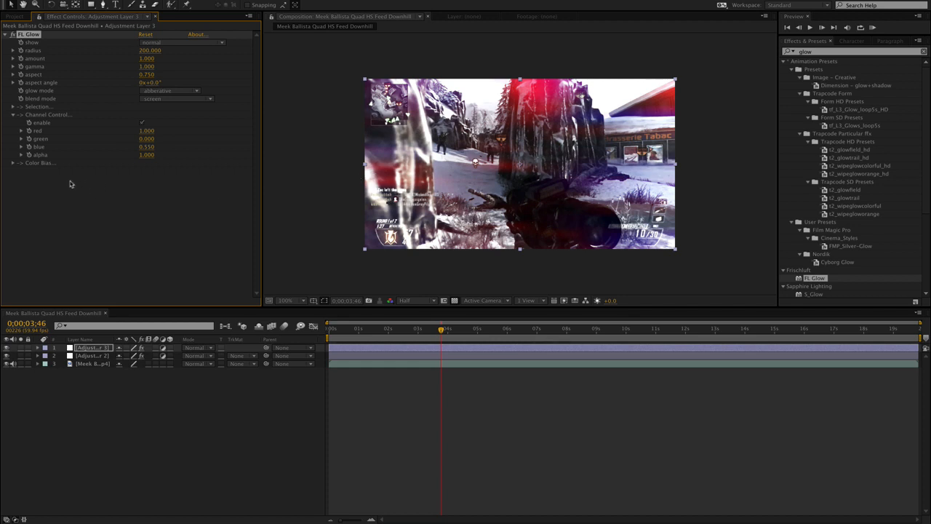
Enable the FL Glow color bias and try saturation values of -0.4 and 1
left_click(13, 163)
left_click(142, 172)
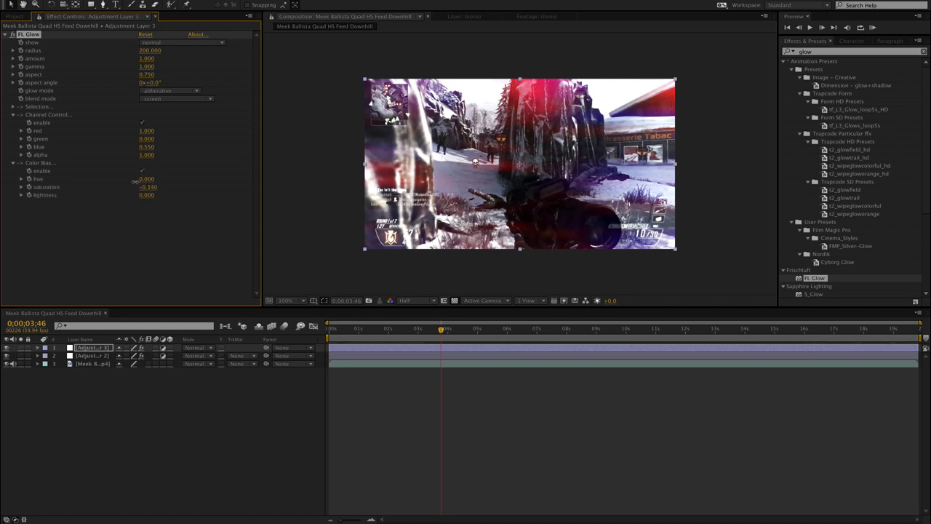
left_click_drag(124, 183, 119, 183)
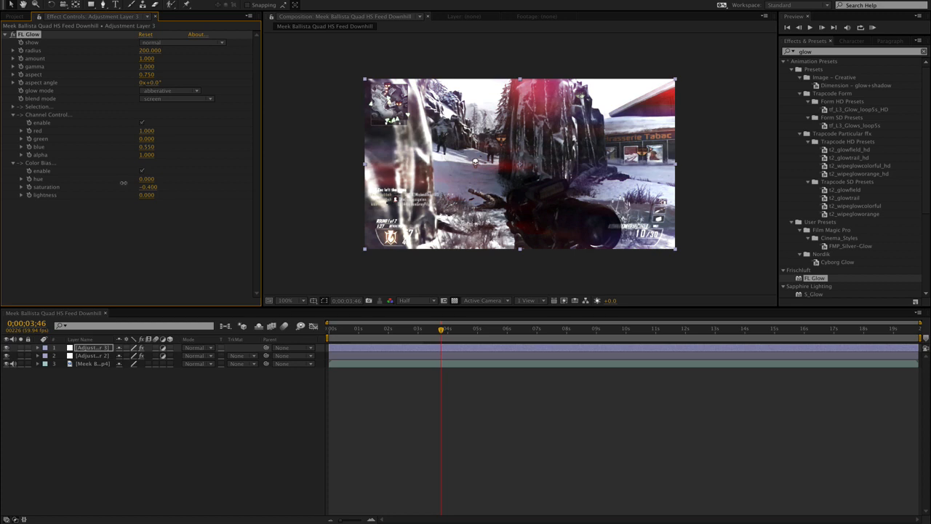
left_click(145, 188)
type("0")
key("Return")
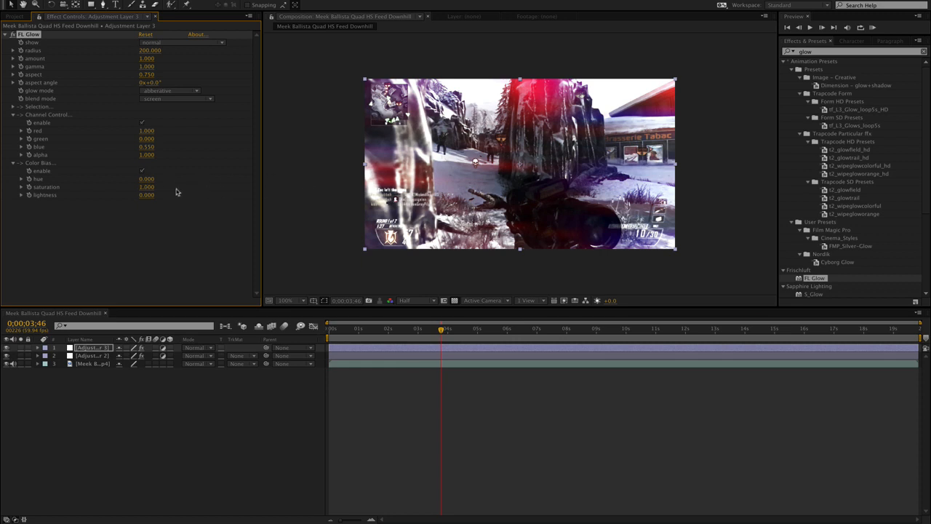
Set the color bias saturation to 0 and lightness to 0.25, and move the playhead to 0;00;03;51
mouse_move(148, 195)
left_mouse_down()
mouse_move(170, 191)
mouse_move(163, 194)
left_mouse_up()
left_click(146, 187)
type("0")
key("Return")
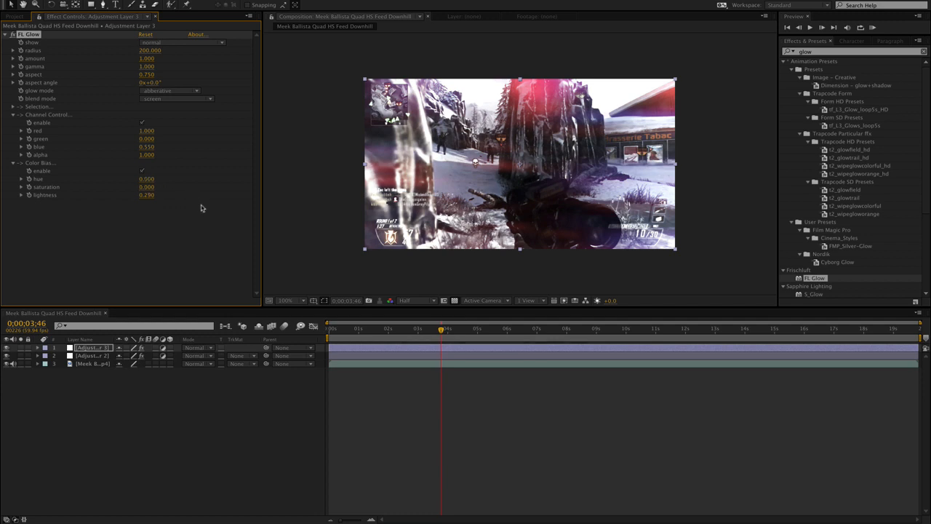
left_click(146, 195)
type(".25")
key("Return")
left_click_drag(415, 330, 444, 327)
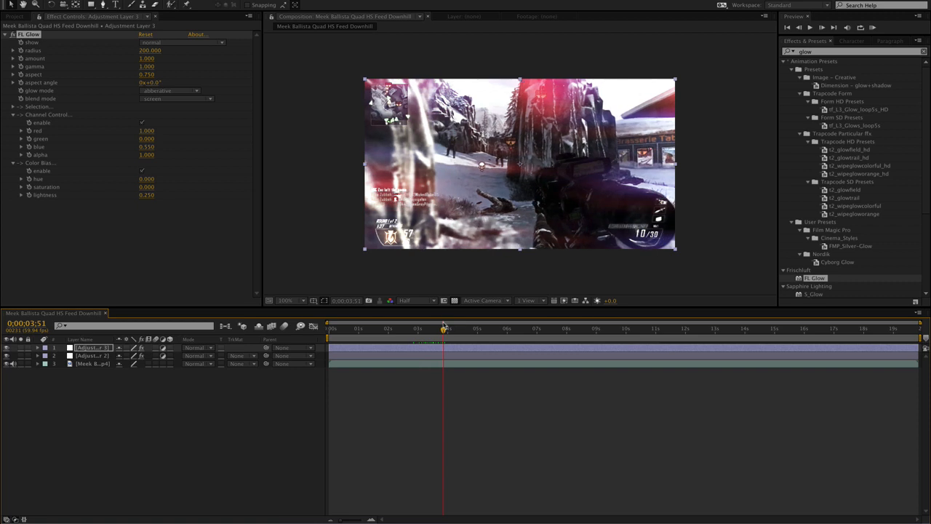
Create a new adjustment layer on top of the composition and apply the Trapcode Shine effect to it
right_click(471, 437)
mouse_move(511, 425)
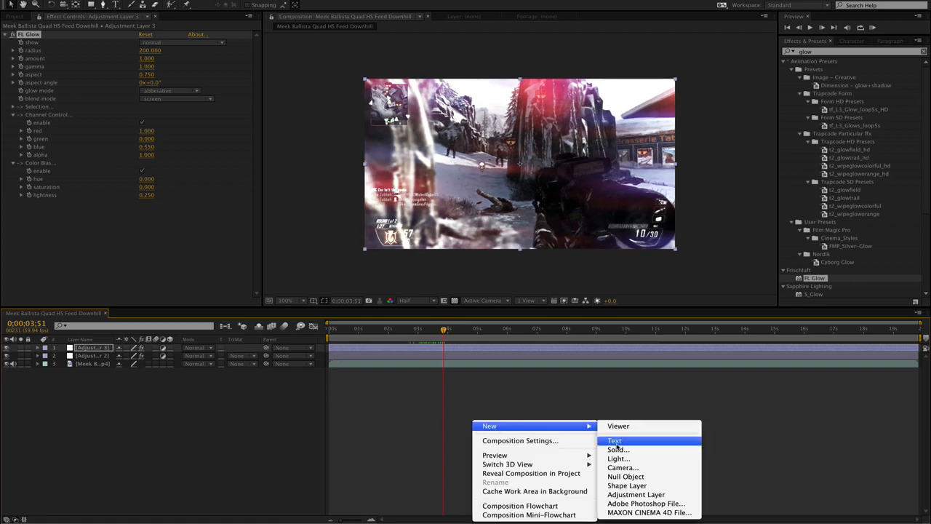
left_click(622, 494)
left_click(830, 53)
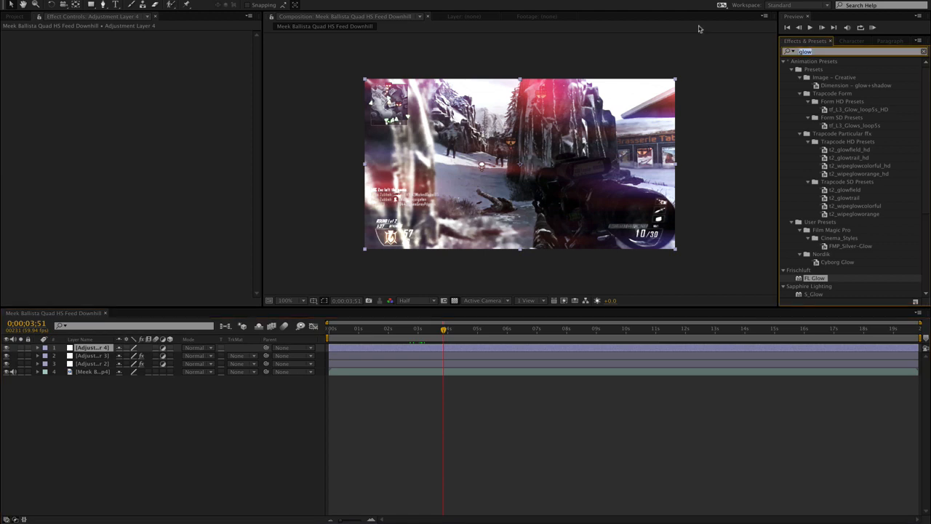
type("shine")
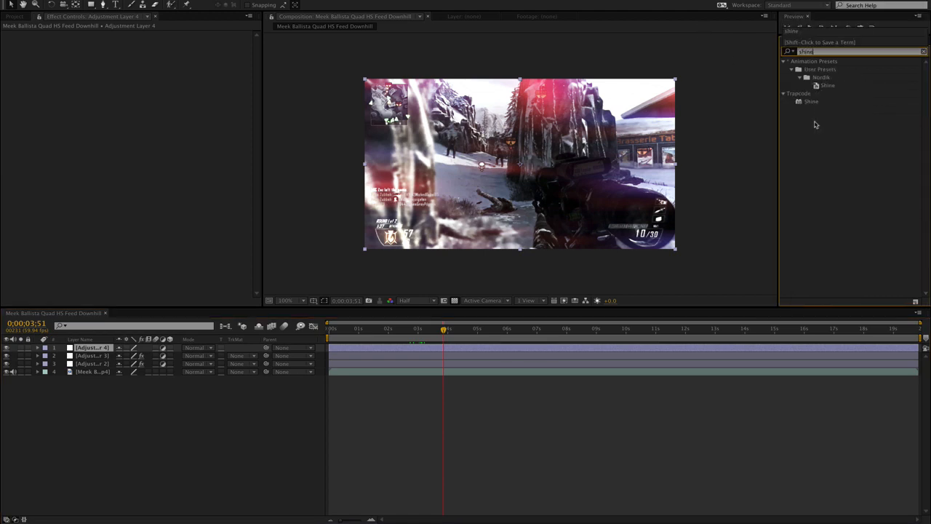
double_click(813, 103)
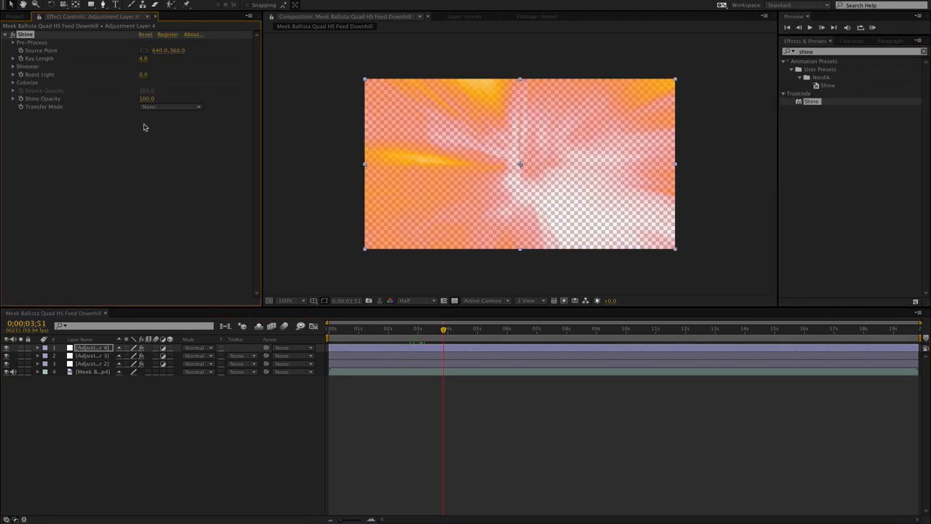
Set the Shine transfer mode to Add and move its source point up into the sky at about 618, 60
left_click(171, 106)
left_click(160, 137)
left_click_drag(520, 164, 515, 93)
Enable the Shine mask with radius 197 and feather 204, and set the composition preview resolution to Third
left_click(13, 42)
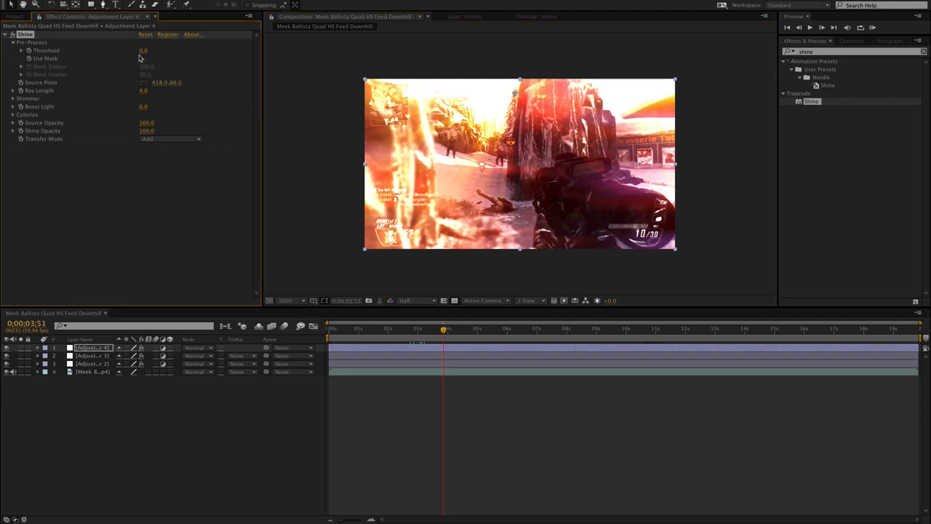
left_click(142, 59)
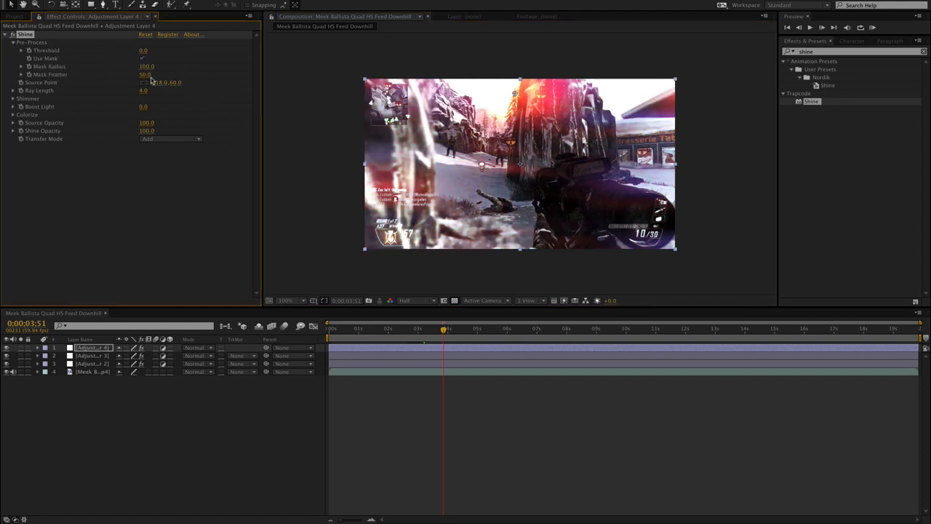
left_click_drag(190, 61, 177, 71)
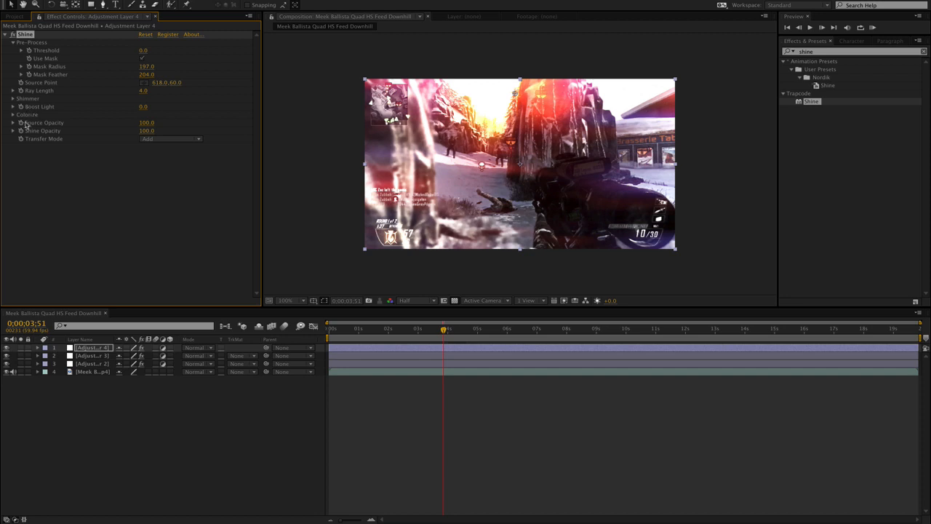
left_click(406, 301)
left_click(415, 342)
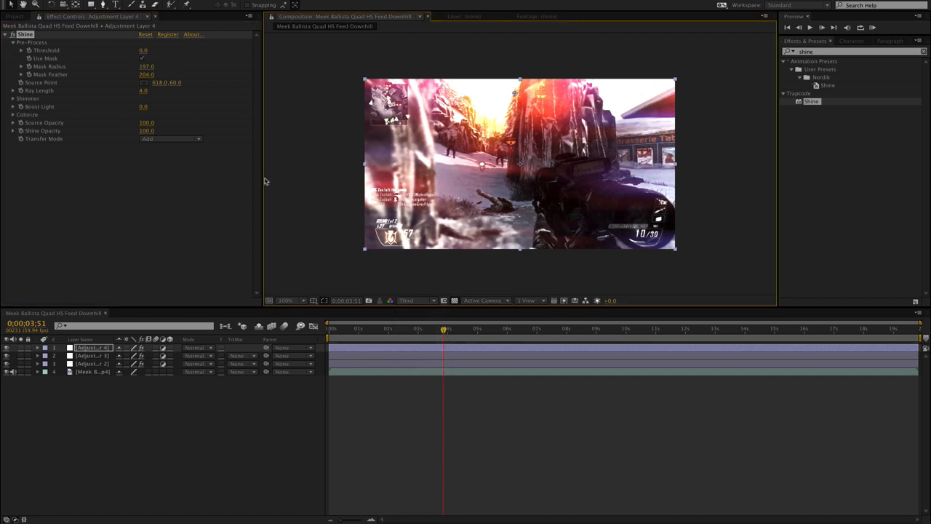
Set the Shine colorize shadows color to light blue 96D5FF
left_click(13, 115)
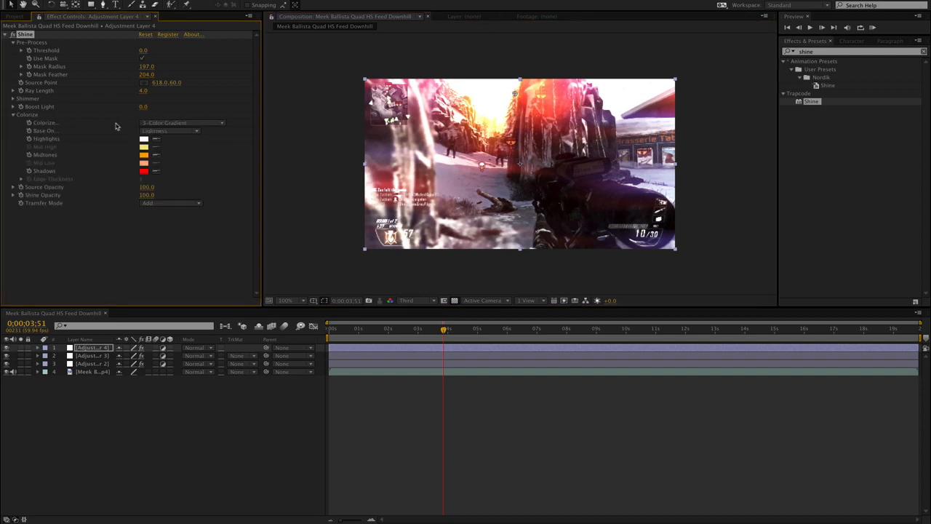
left_click(145, 171)
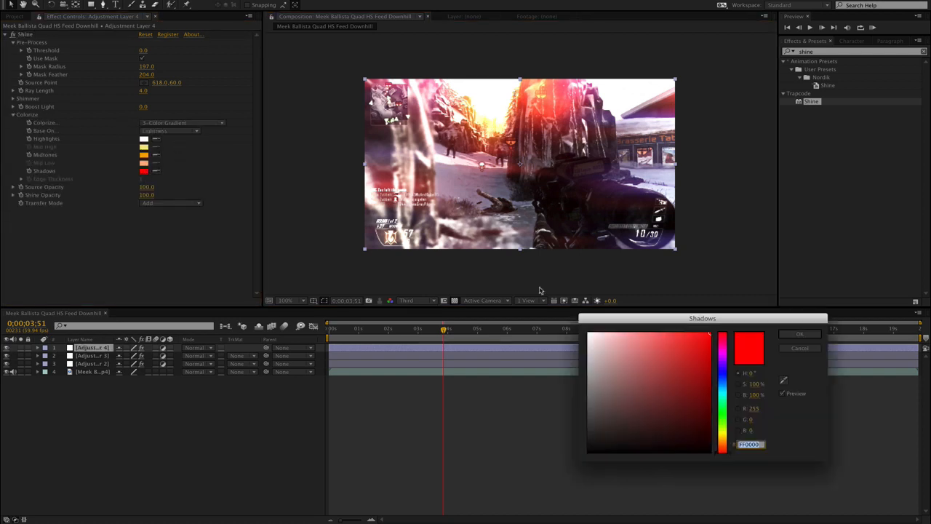
mouse_move(721, 384)
left_mouse_down()
mouse_move(721, 393)
mouse_move(718, 385)
left_mouse_up()
left_click_drag(632, 343, 637, 316)
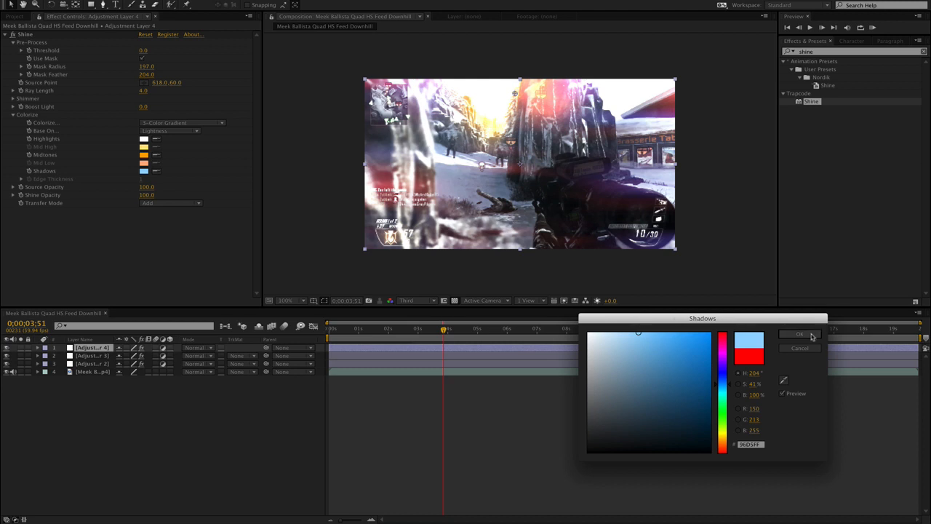
left_click(800, 334)
Set the Shine colorize midtones color to blue 0098FF
left_click(144, 155)
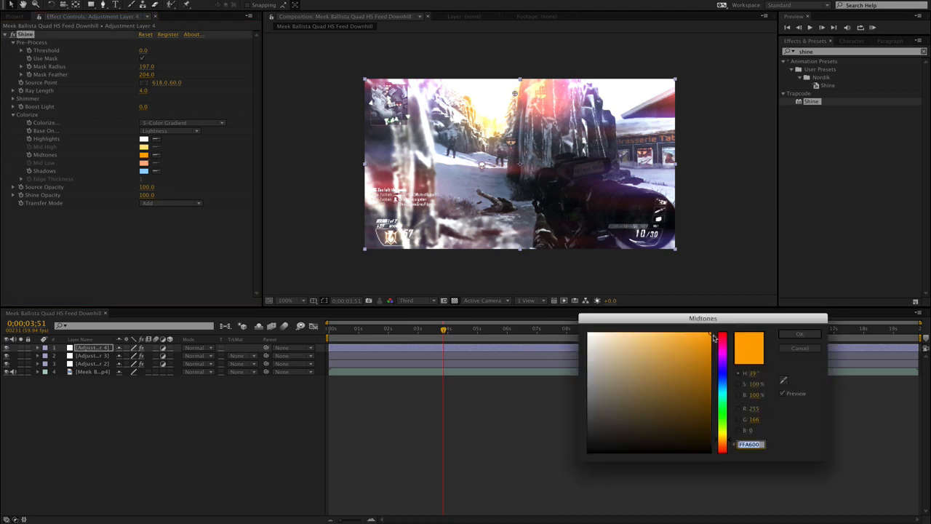
left_click(722, 386)
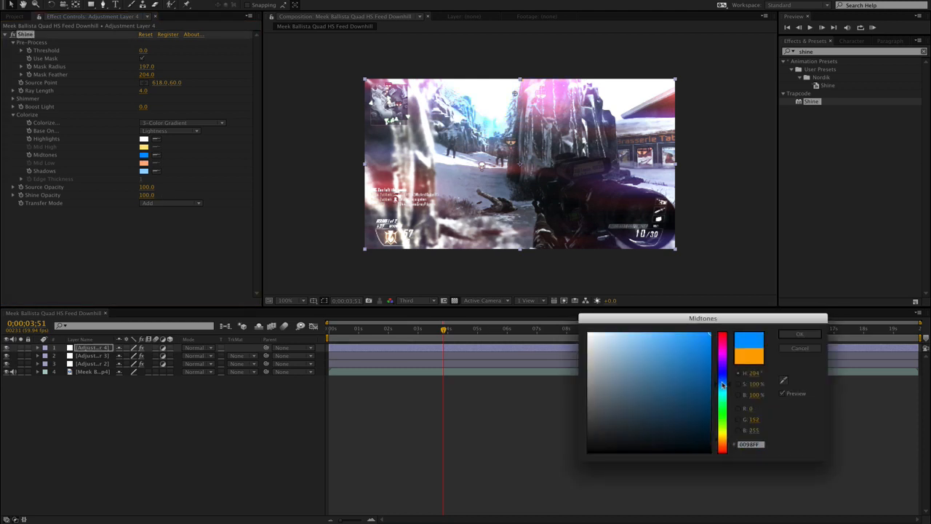
left_click(800, 334)
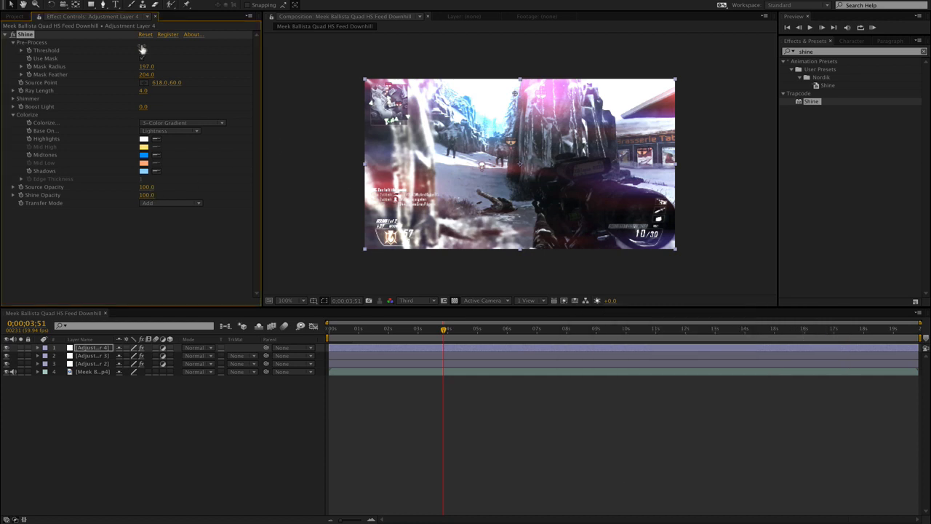
Try a Shine opacity of 75, and settle on 50
left_click(147, 195)
type("75")
key("Return")
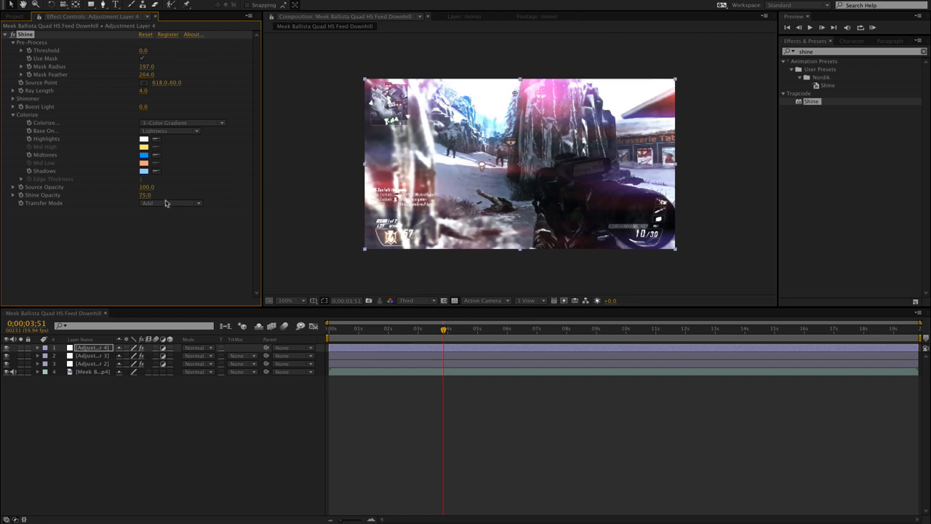
type("50")
key("Return")
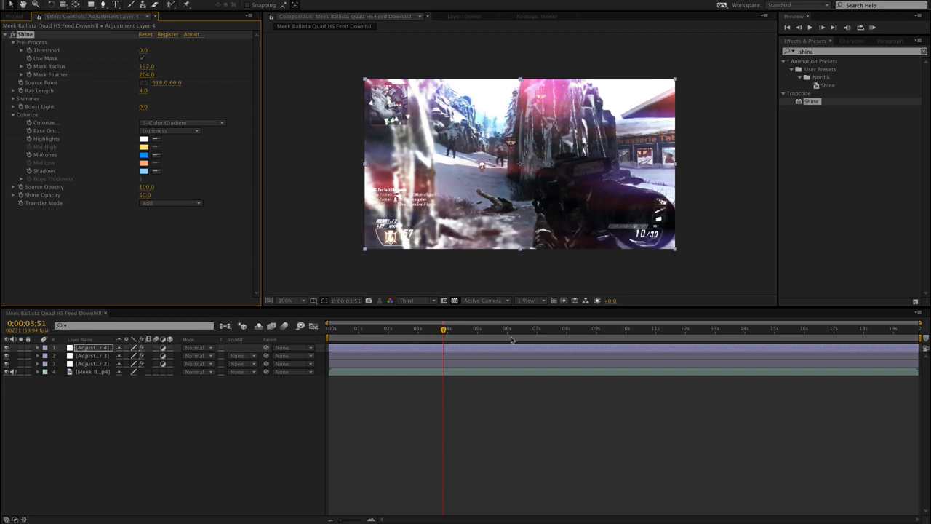
Compare the clip with and without the Shine adjustment layer at a frame after four seconds
left_click_drag(399, 328, 461, 329)
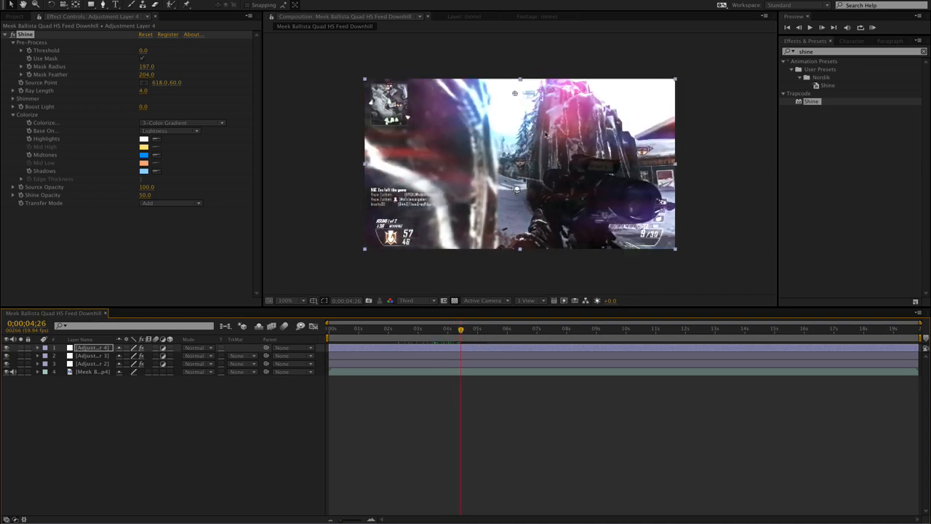
left_click(6, 349)
left_click(7, 348)
left_click(7, 349)
left_click(7, 349)
Hide the Shine and FL Glow adjustment layers, and add a new adjustment layer on top
right_click(449, 399)
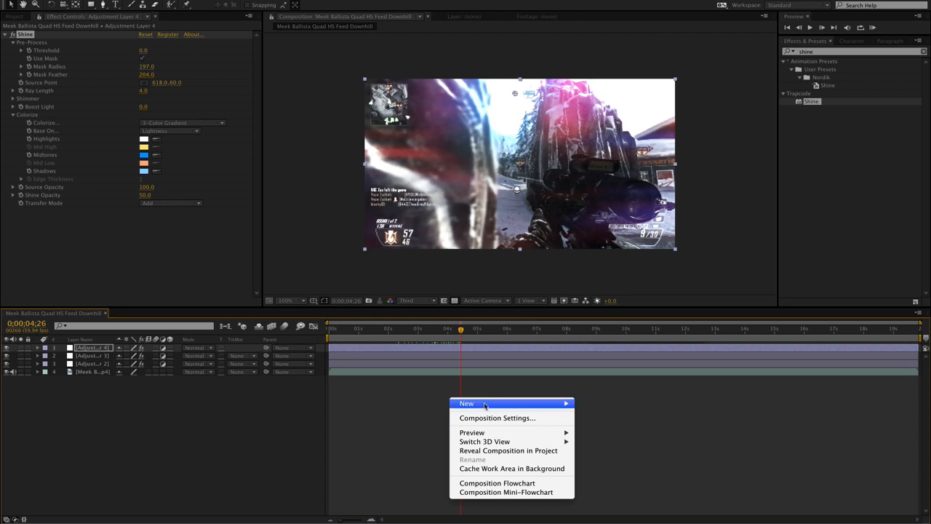
key("Escape")
left_click_drag(7, 348, 7, 358)
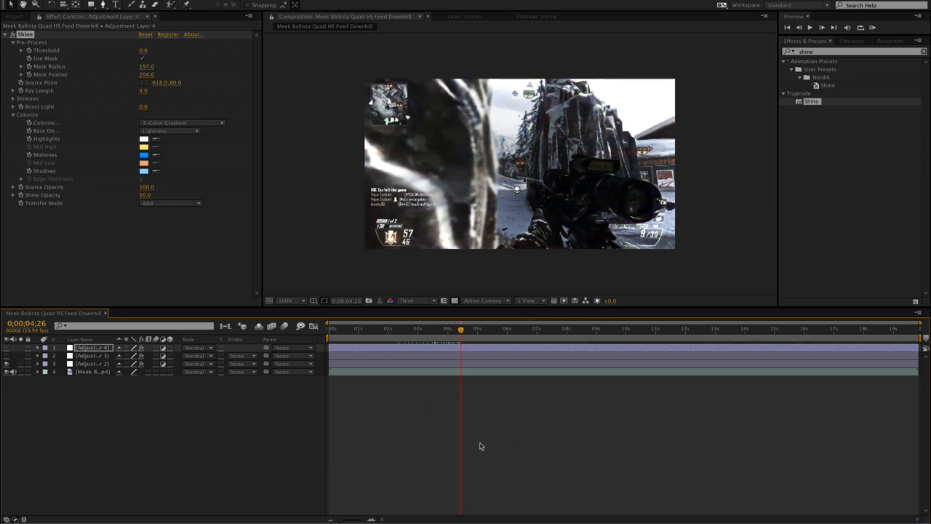
right_click(431, 393)
mouse_move(505, 403)
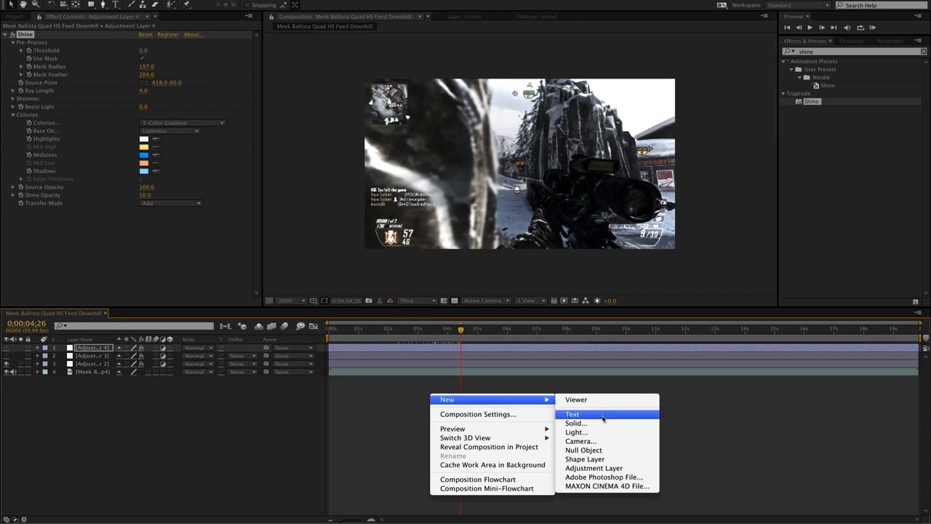
left_click(594, 468)
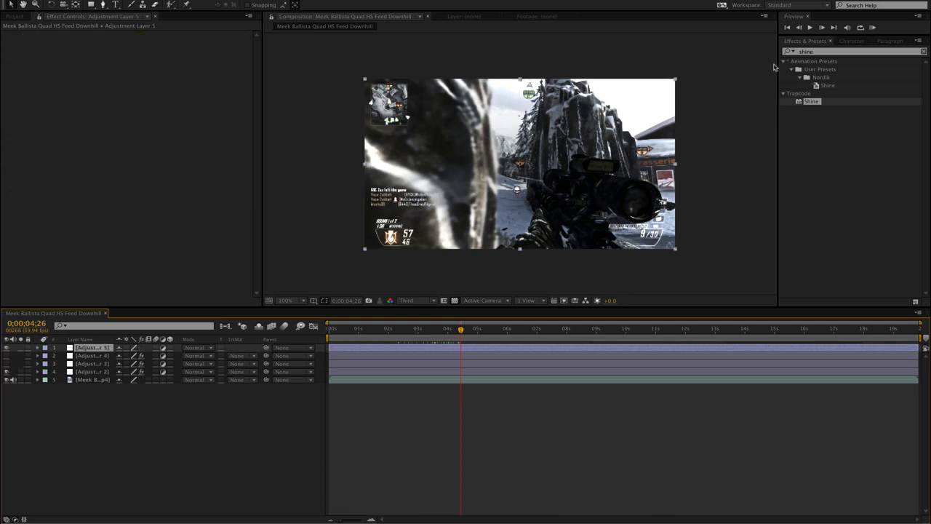
Find the Looks effect, apply it to the new adjustment layer and open its look editor
left_click(828, 53)
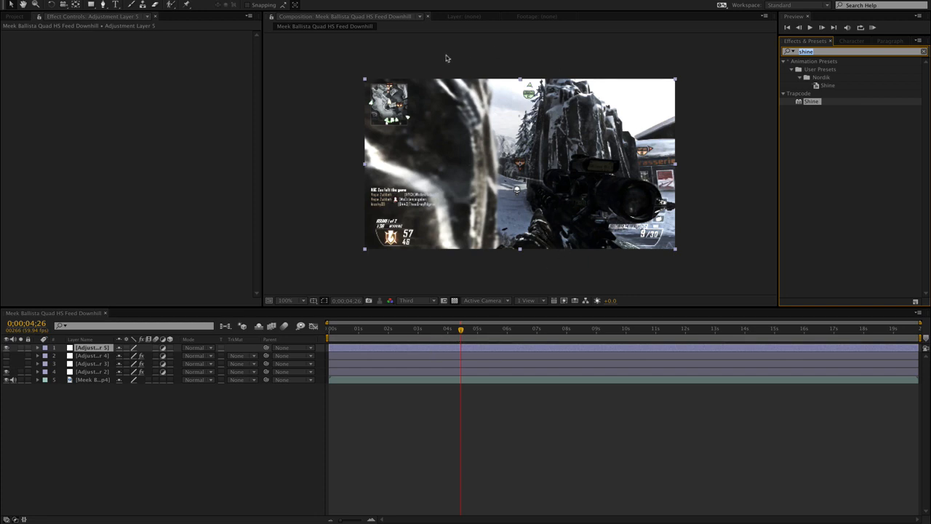
type("looks")
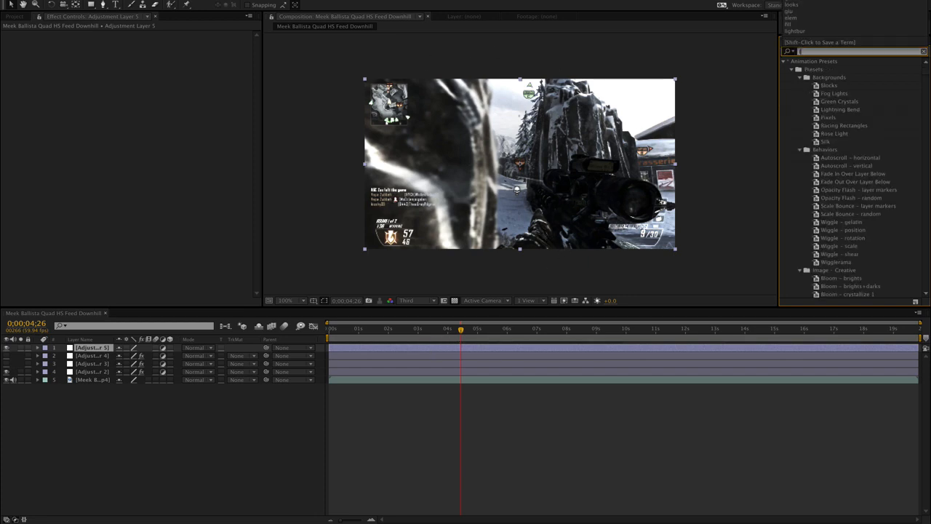
left_click_drag(815, 75, 436, 352)
left_click(35, 60)
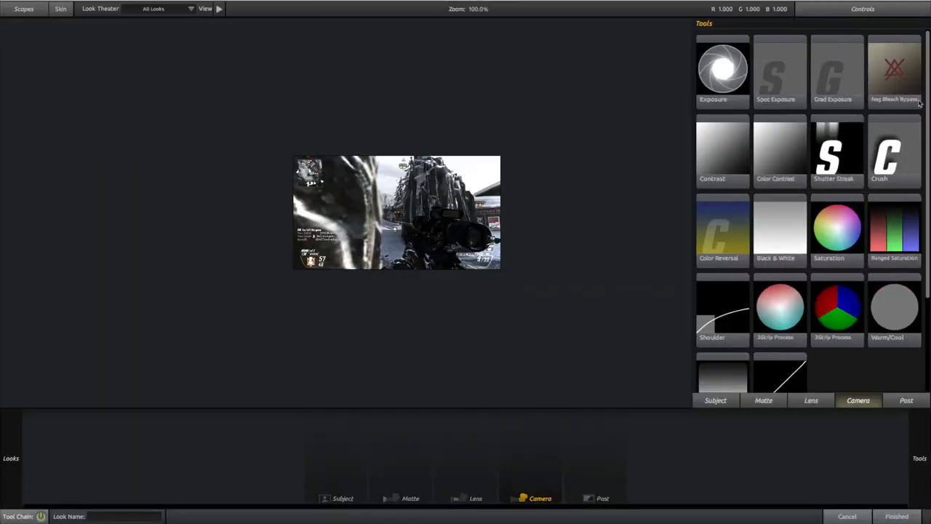
Add a Diffusion matte tool in orange with size 35.27%, glow 100% and highlights only 81%, and finish the look
left_click(775, 405)
left_click_drag(894, 73, 449, 211)
left_click_drag(837, 120, 839, 115)
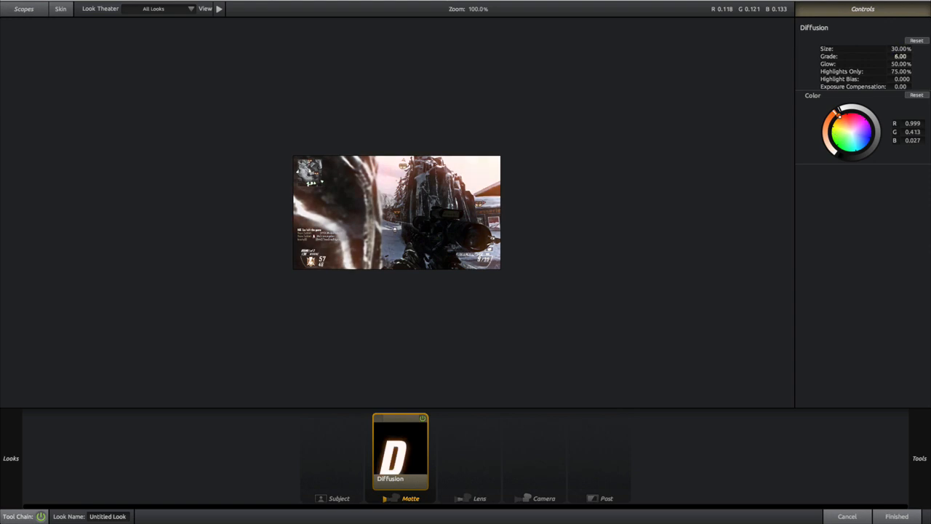
mouse_move(896, 64)
left_mouse_down()
mouse_move(927, 64)
mouse_move(907, 48)
mouse_move(927, 48)
mouse_move(897, 46)
mouse_move(900, 72)
mouse_move(859, 71)
mouse_move(897, 72)
left_mouse_up()
left_click(896, 516)
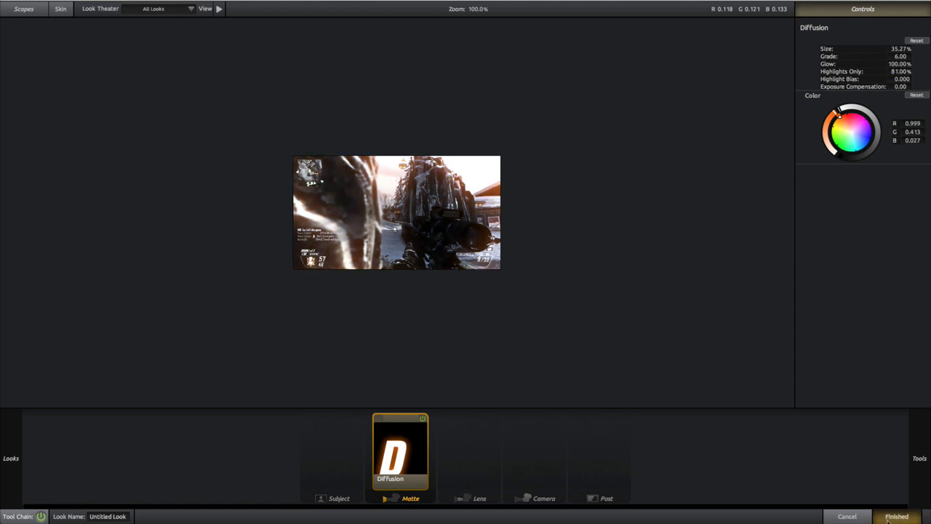
Mask the Diffusion adjustment layer with a rectangle over the frame's lower half, trying a 10-pixel feather before setting 100 pixels
left_click_drag(483, 331, 486, 328)
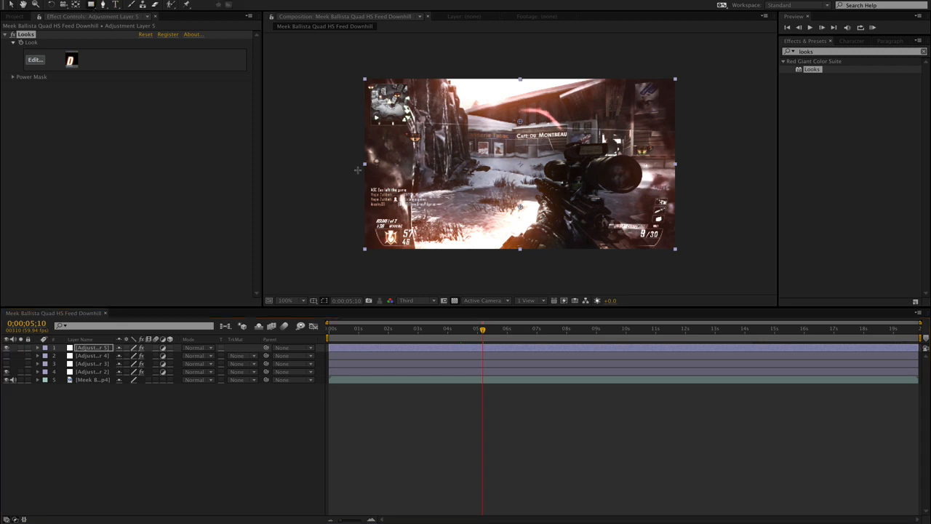
left_click_drag(358, 163, 688, 269)
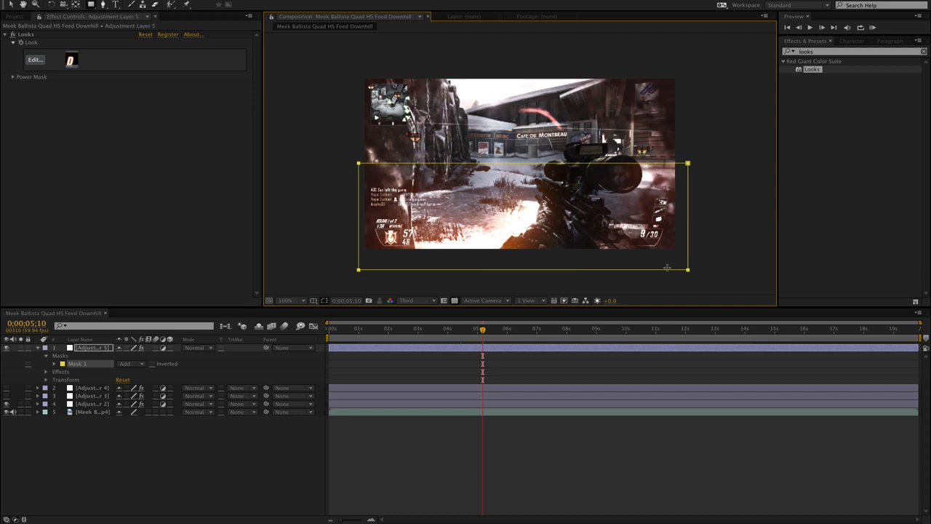
key("f")
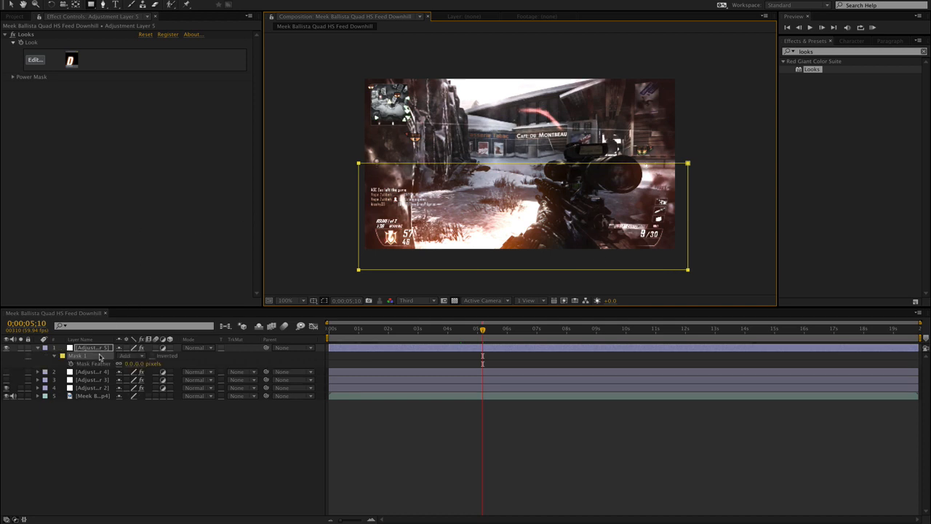
left_click(130, 363)
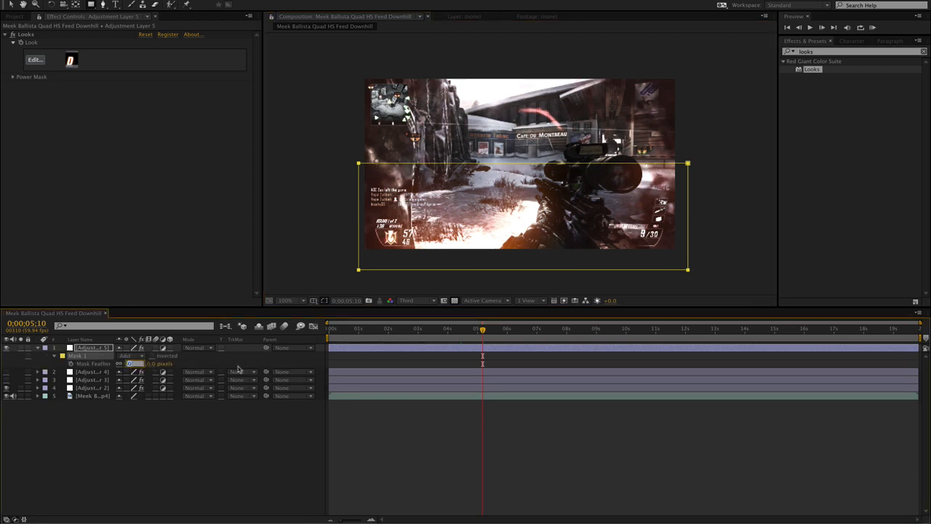
type("10")
key("Return")
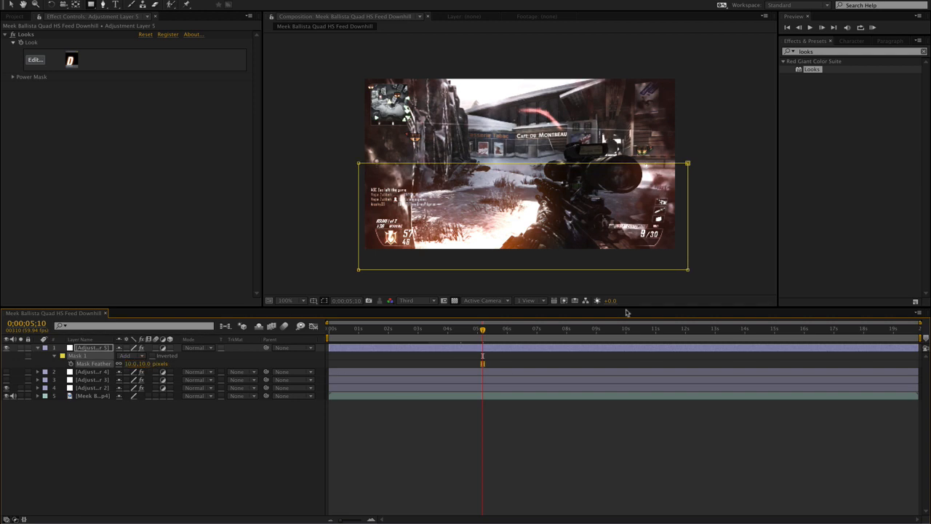
left_click(131, 364)
type("100")
left_click(494, 434)
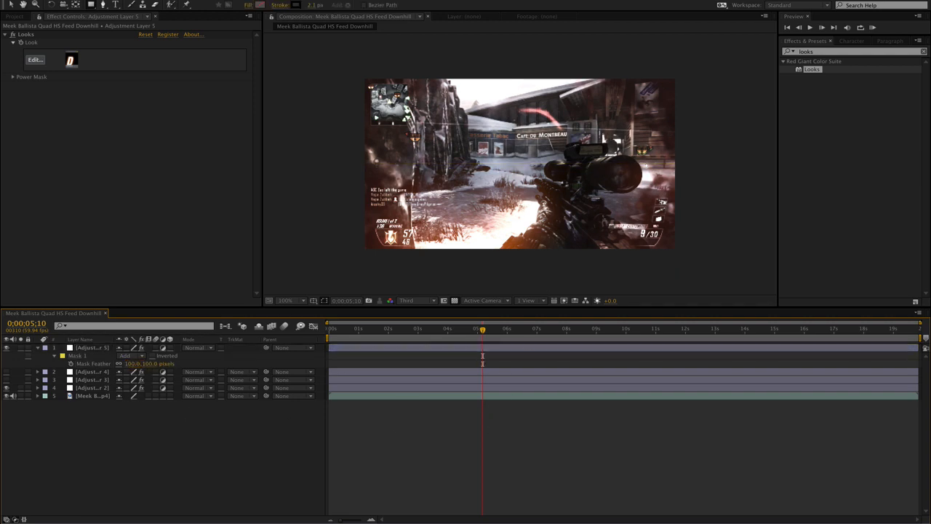
Duplicate the masked Diffusion adjustment layer and move the copy's mask over the upper half of the frame
left_click(96, 348)
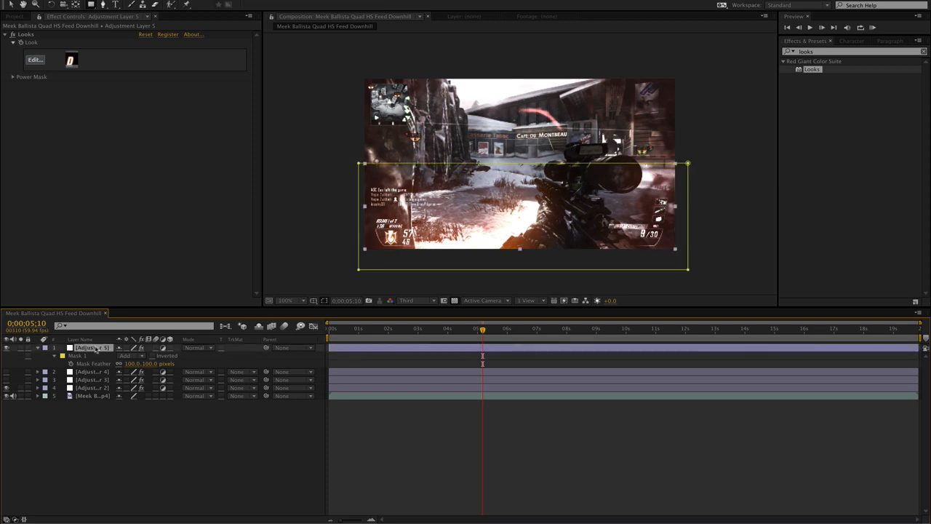
key("ctrl+d")
key("m")
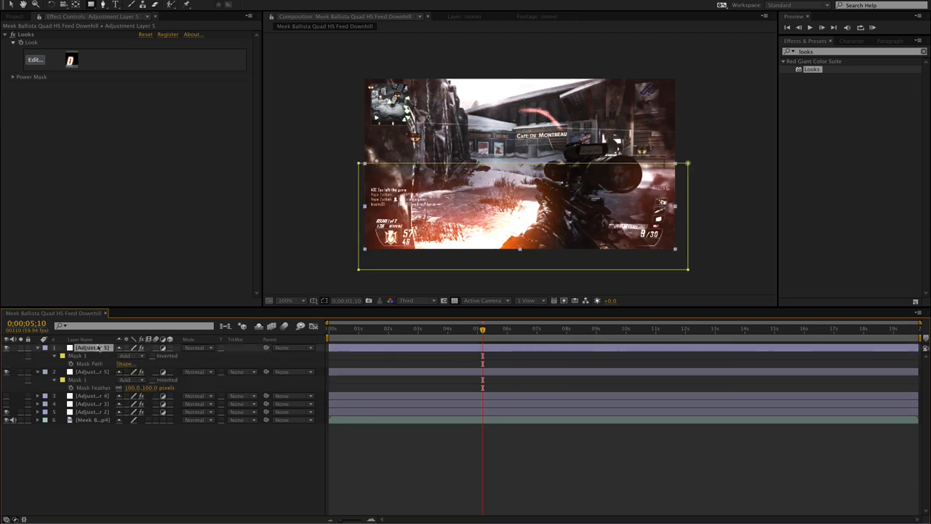
left_click(96, 357)
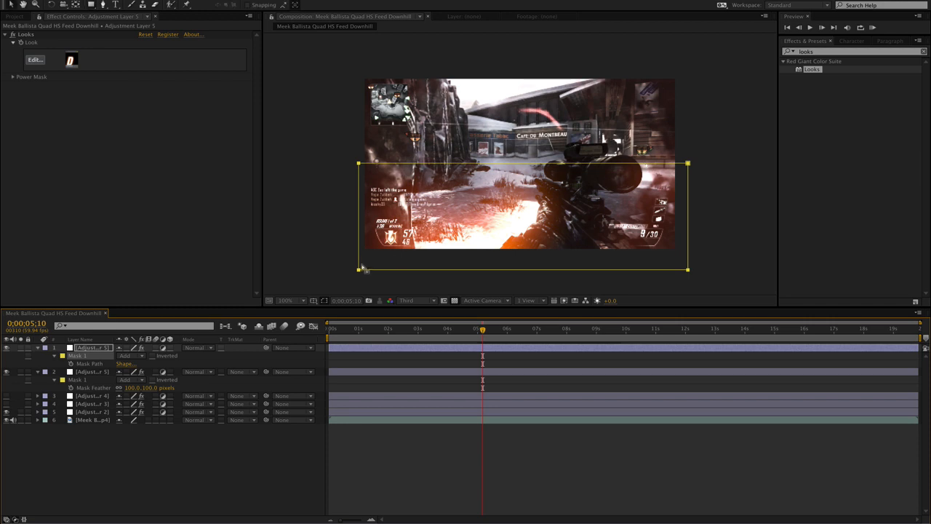
left_click_drag(360, 269, 361, 164)
Change the upper layer's Diffusion color to purple (R 0.479, G 0.027, B 0.999) and finish the look
left_click(38, 61)
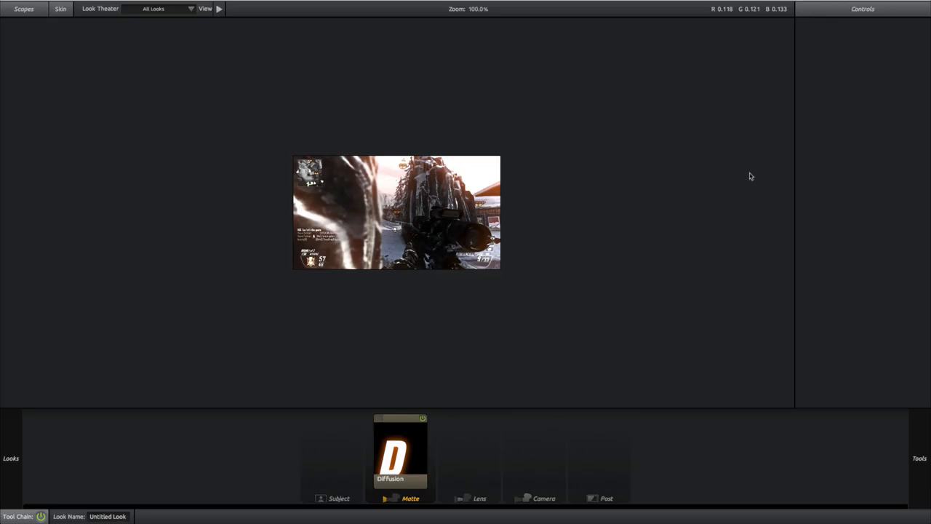
left_click(388, 451)
left_click_drag(840, 117, 871, 130)
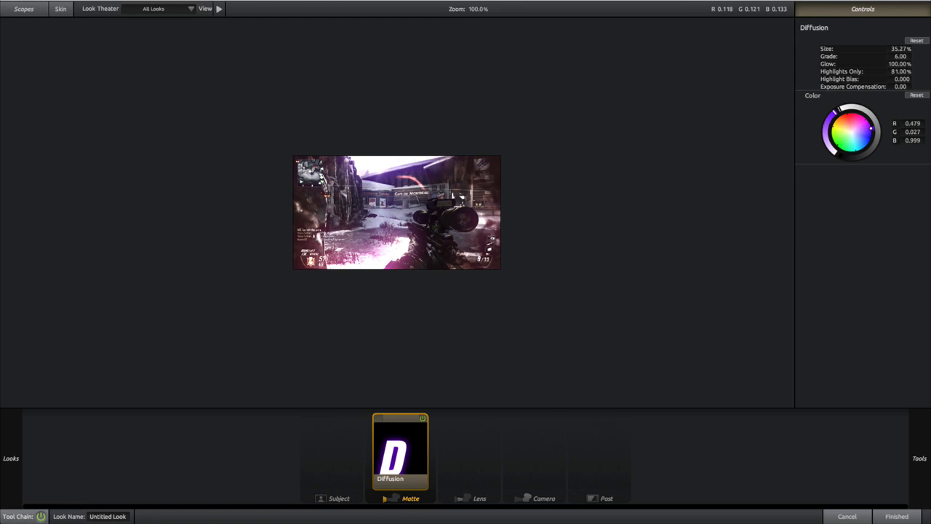
left_click(897, 516)
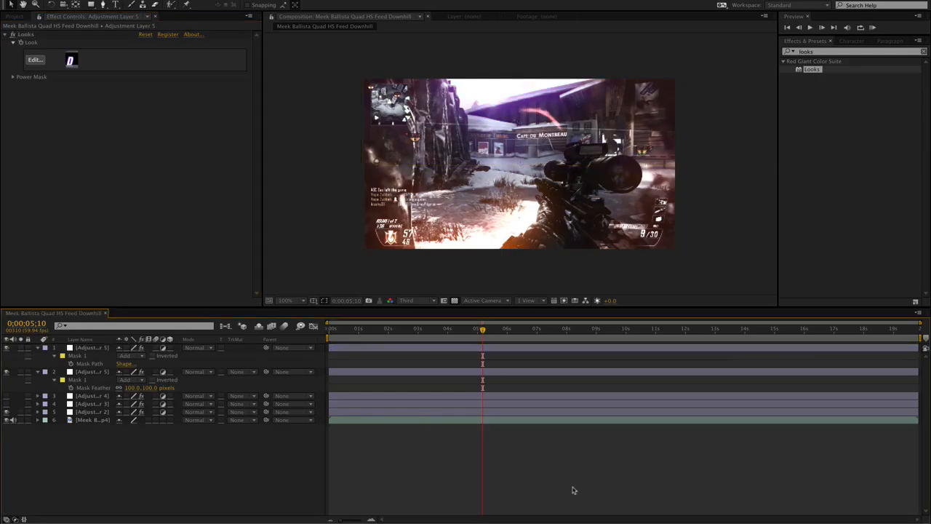
Turn the FL Glow adjustment layer back on and check the combined grade at several frames
left_click_drag(453, 329, 459, 333)
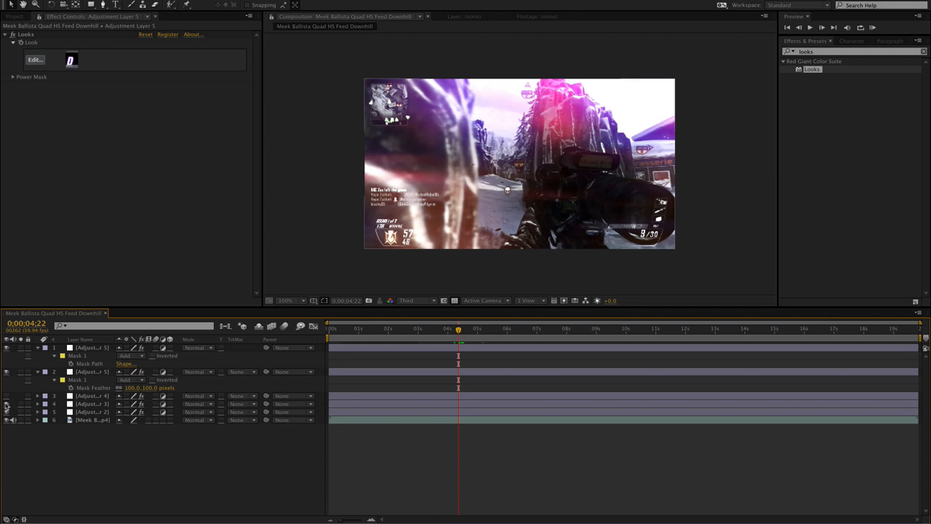
left_click(513, 331)
left_click_drag(514, 331, 486, 343)
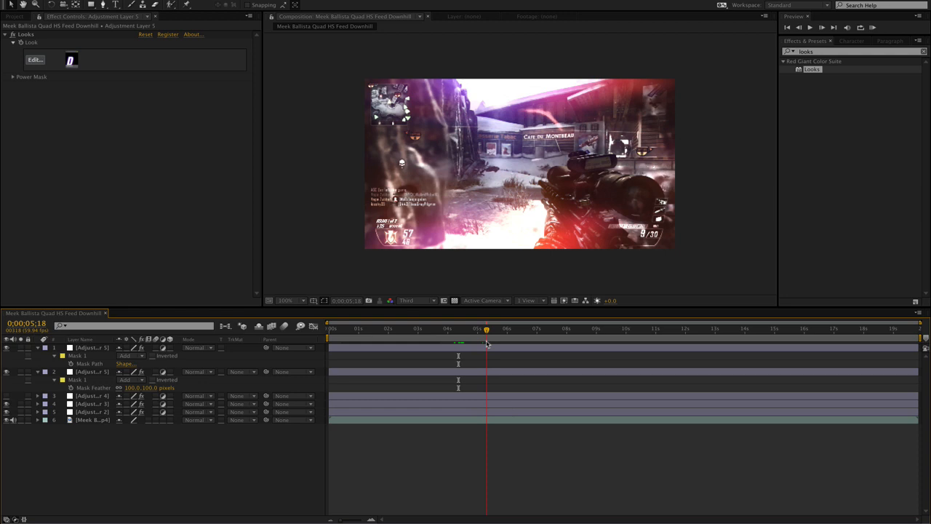
Try an FL Glow amount of 0.75, undo it, and preview the grade at frames after seven seconds
left_click(84, 404)
left_click(146, 59)
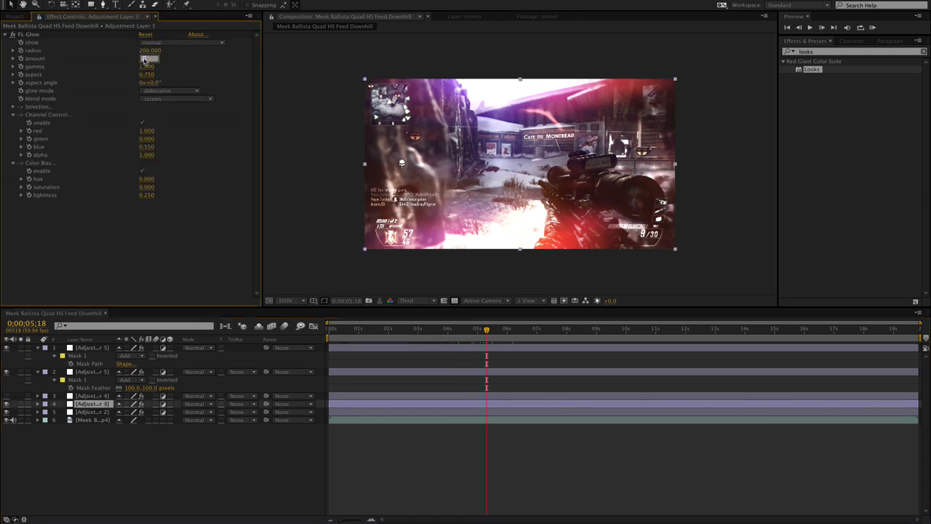
type(".7")
key("Return")
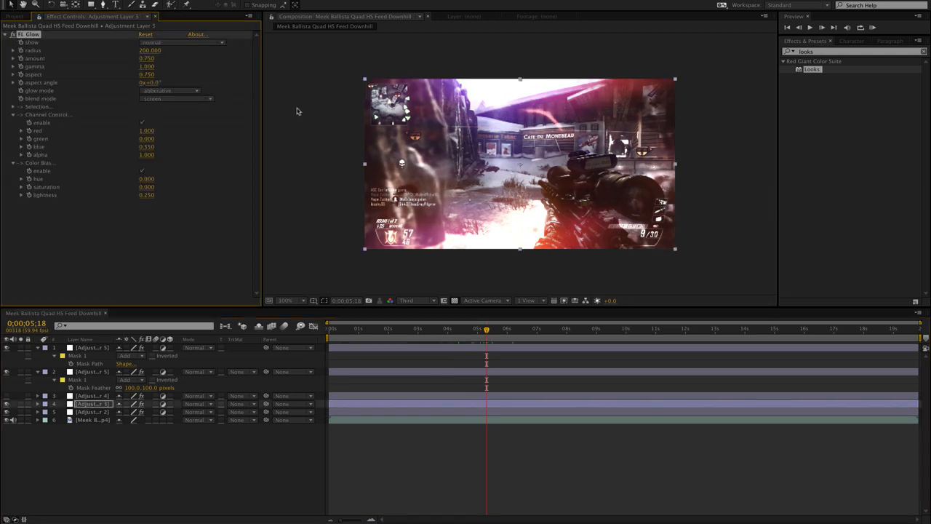
key("ctrl+z")
left_click(545, 329)
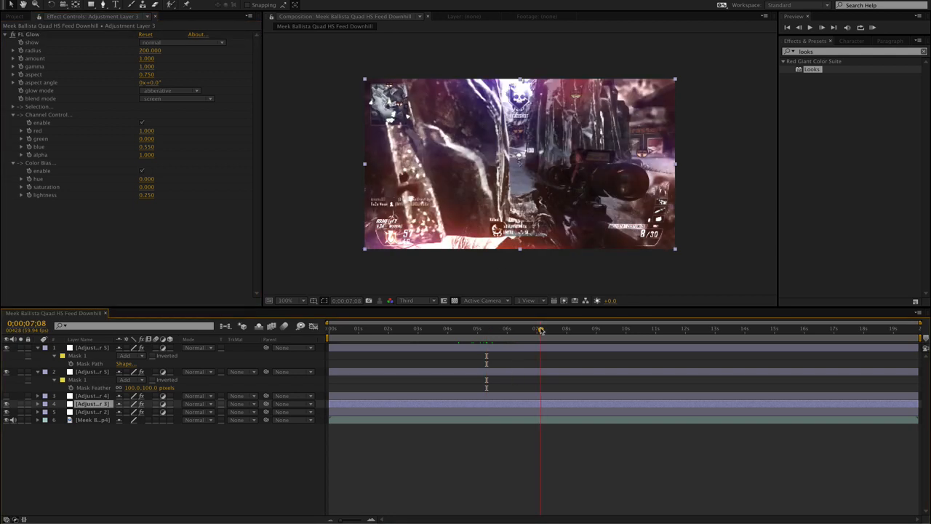
left_click_drag(545, 329, 564, 329)
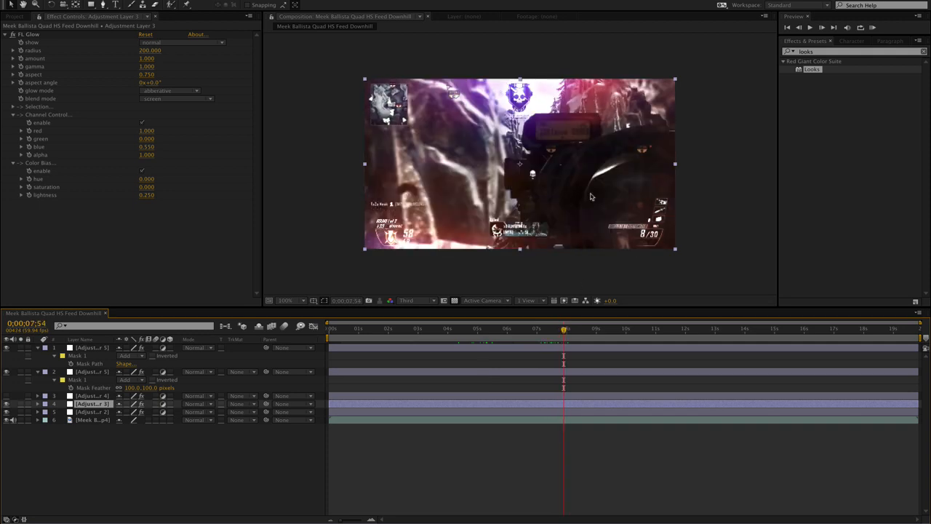
Widen the layer name column and rename the lowest adjustment layer as Base
left_click(37, 372)
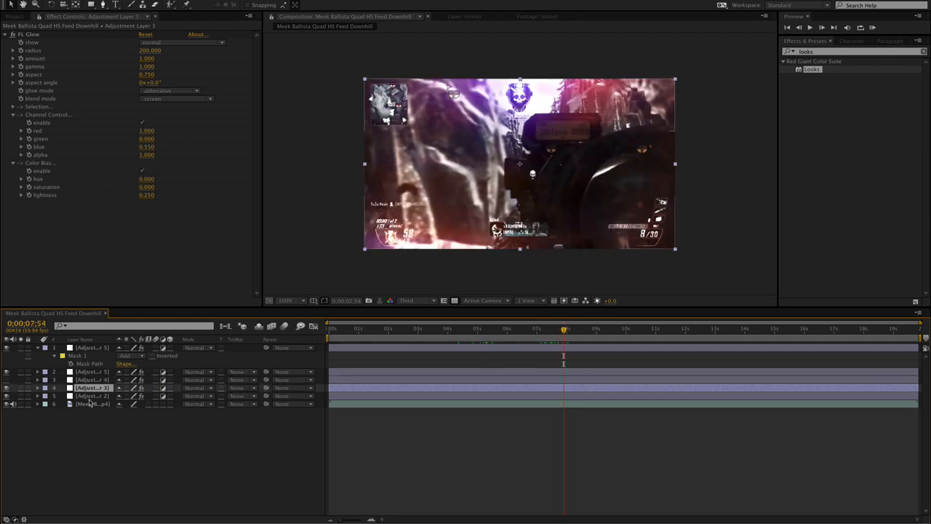
left_click(89, 395)
key("Return")
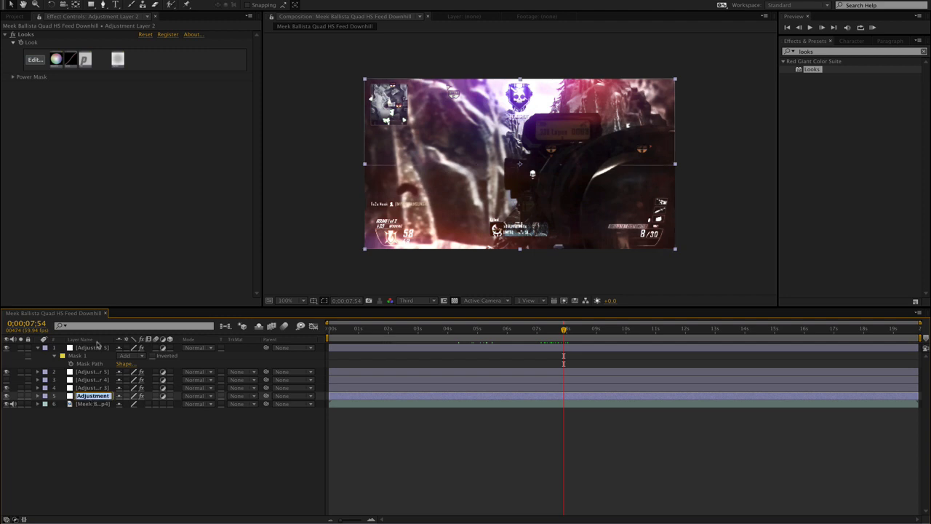
left_click_drag(114, 339, 213, 339)
key("Return")
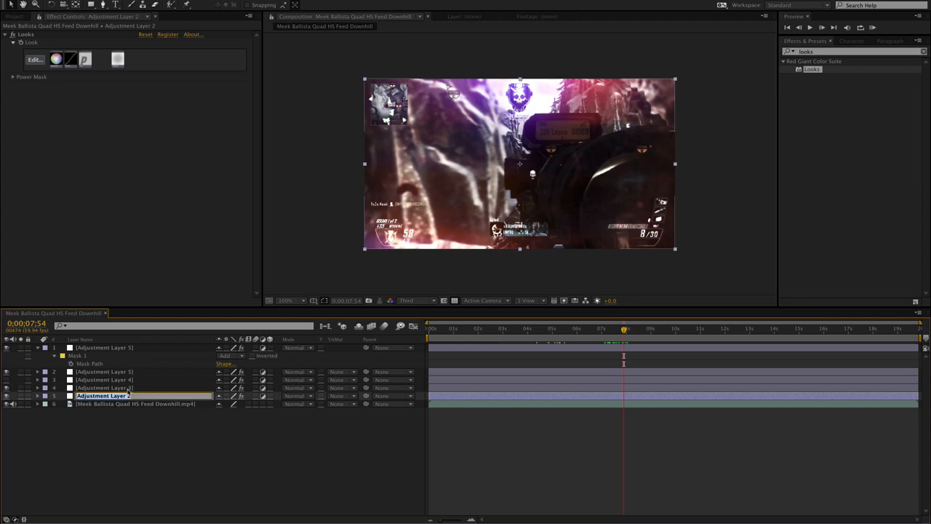
type("Base")
key("Return")
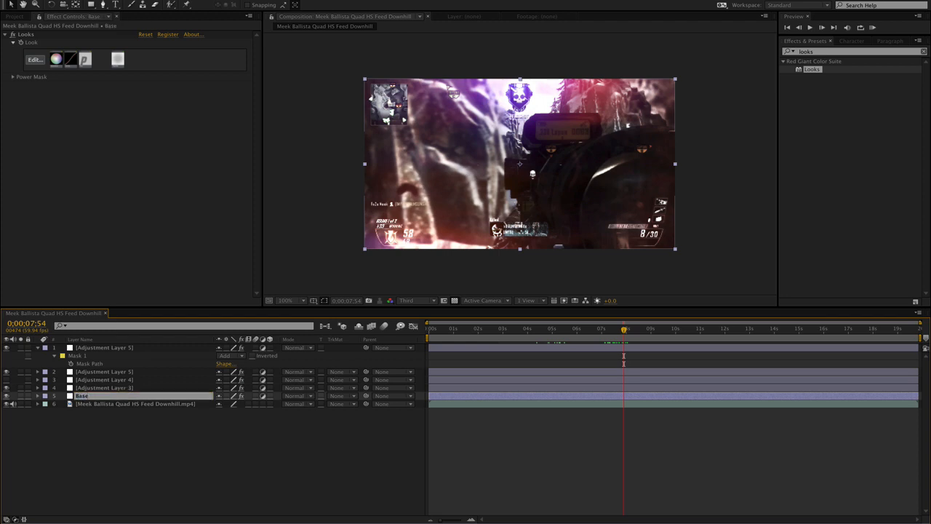
Collapse the top layer's properties and rename the FL Glow layer, Adjustment Layer 3, as Effet 1
left_click(38, 347)
left_click(102, 348)
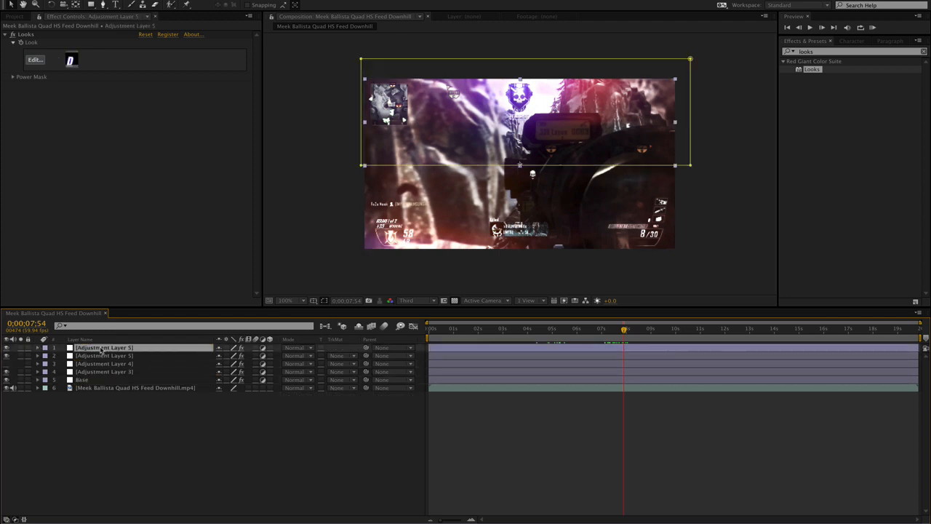
left_click(106, 372)
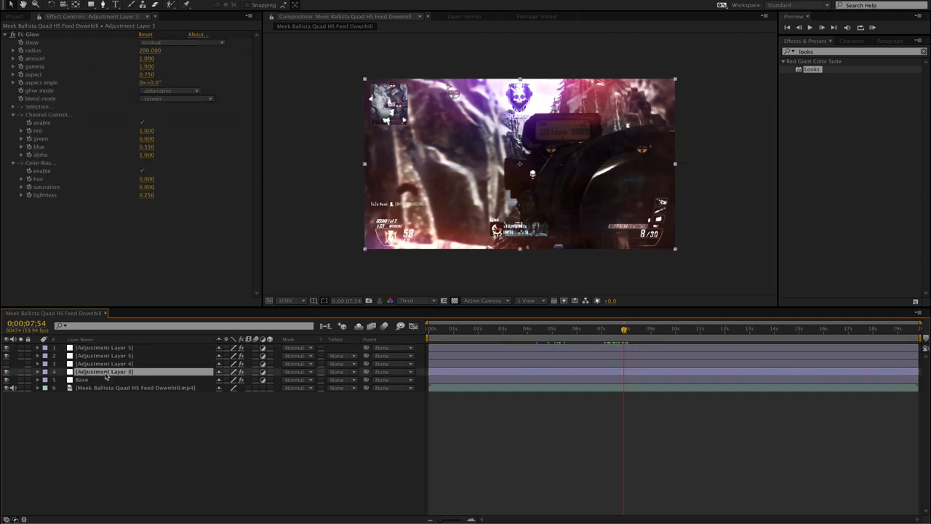
key("Return")
type("El")
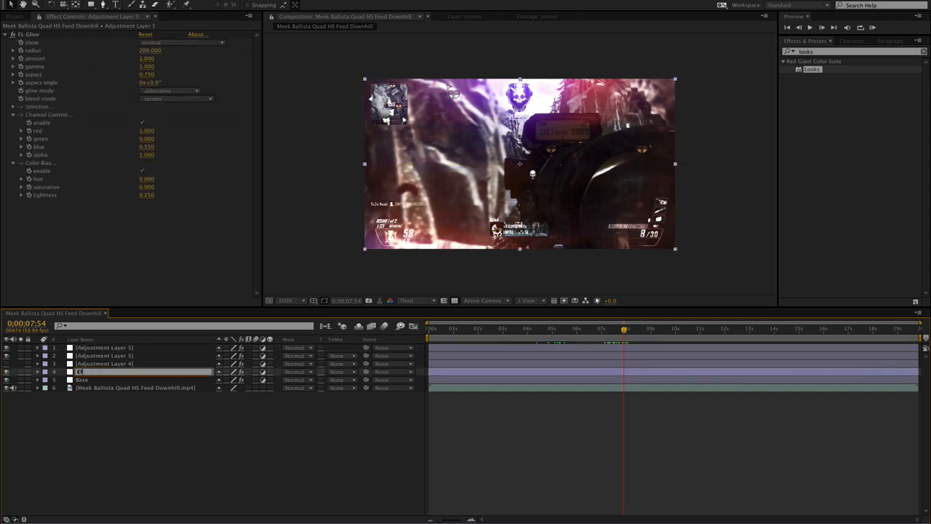
key("Return")
Rename Adjustment Layer 4 as Effet 2 and the lower Adjustment Layer 5 as Effet 3
left_click(109, 366)
key("Return")
type("Effet 2")
key("Return")
left_click(119, 356)
key("Return")
type("E")
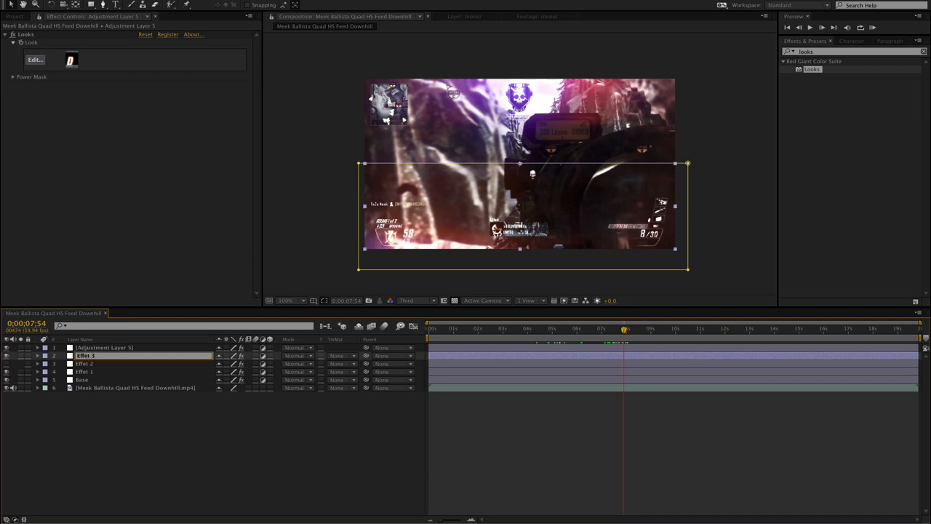
key("Return")
Rename the topmost adjustment layer, with the upper-half mask, as Effet 3.2
left_click(109, 348)
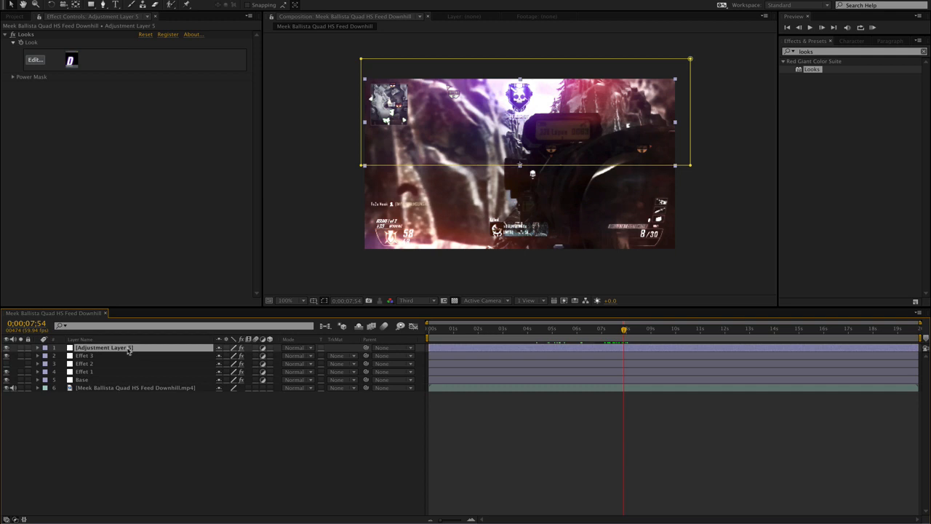
key("Return")
type("Effet 3.2")
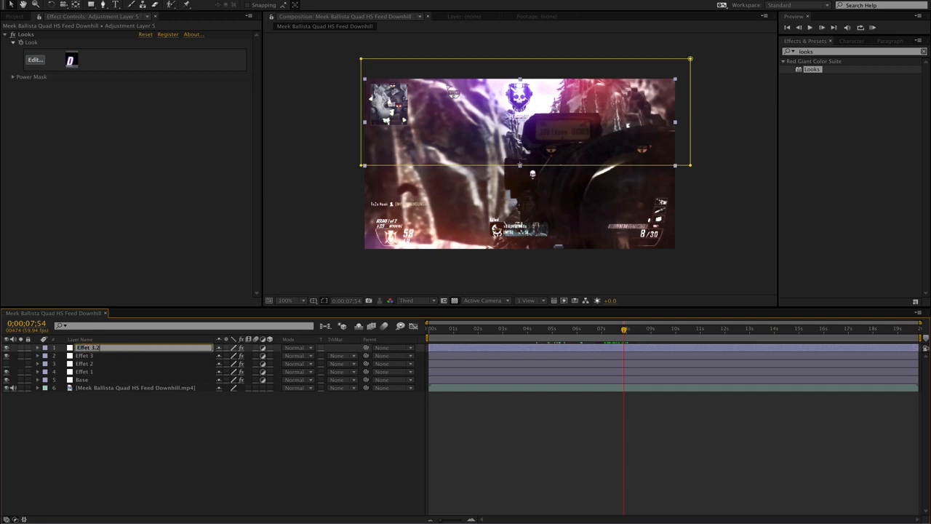
key("Return")
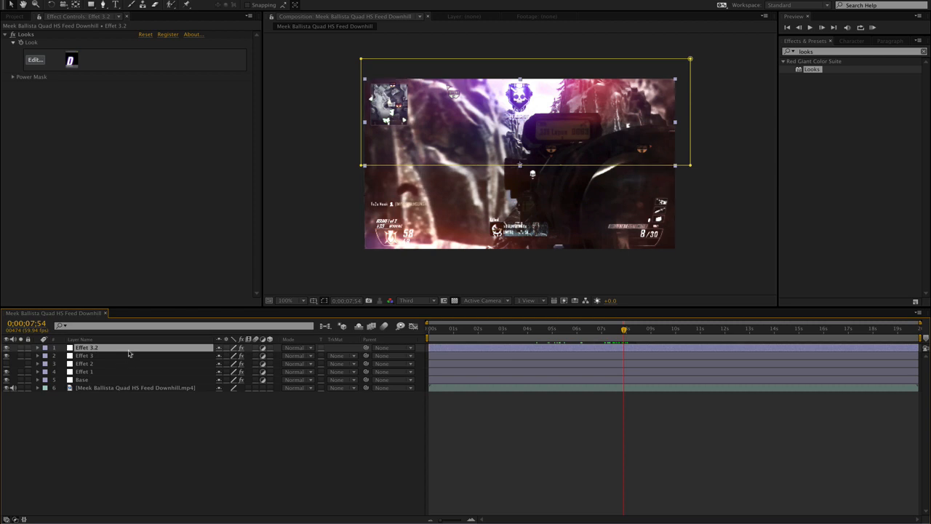
Hide the Effet layers to compare them against Base, and turn Effet 2, Effet 3 and Effet 3.2 back on
left_click(7, 373)
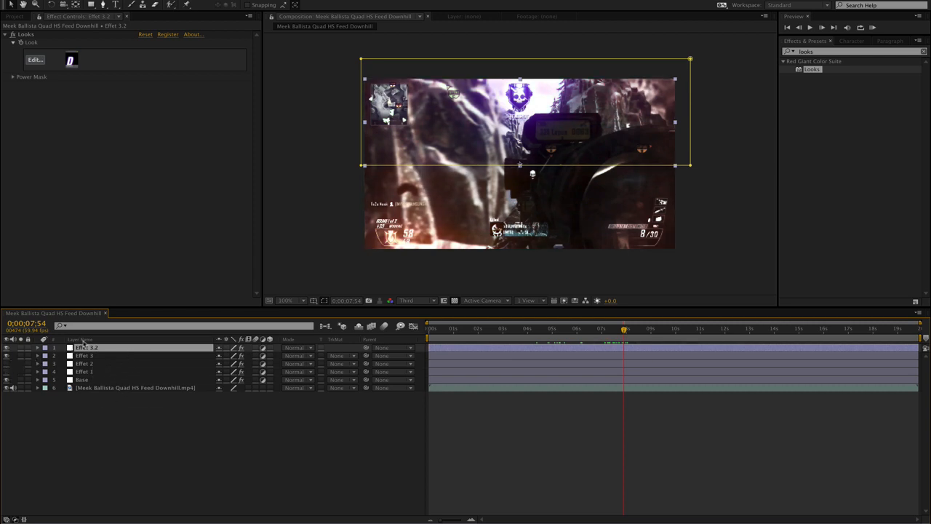
left_click(7, 357)
left_click(6, 363)
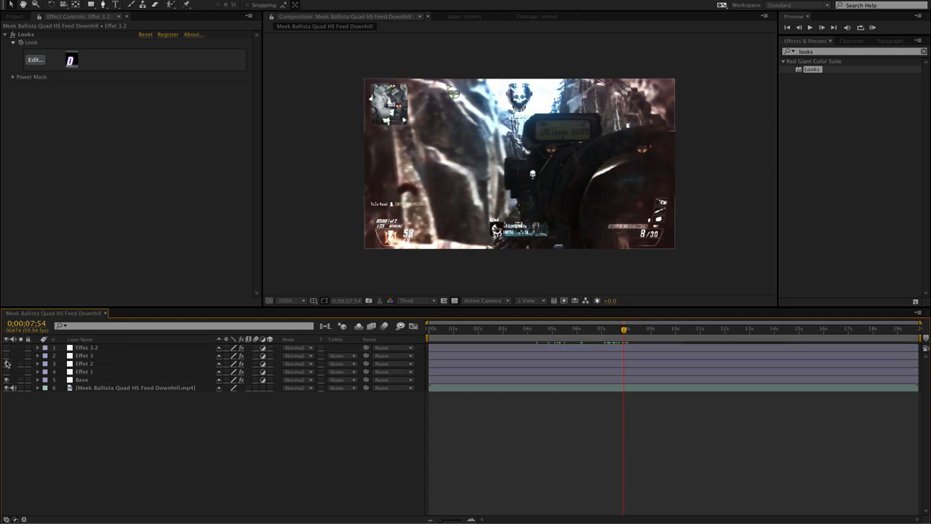
left_click(7, 371)
left_click(6, 377)
left_click(7, 363)
left_click(6, 370)
left_click(7, 371)
left_click_drag(6, 355, 6, 348)
left_click(6, 347)
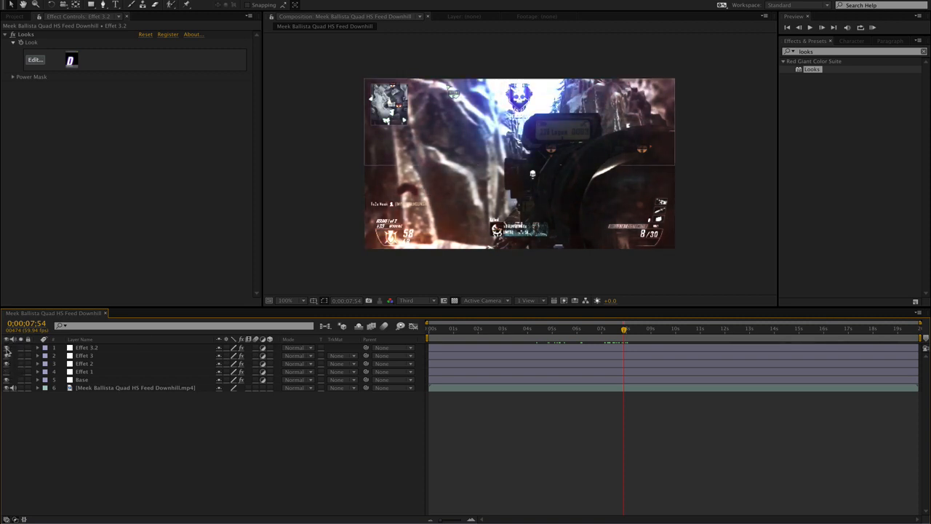
Preview the grade at frames from about 5 to 7 seconds, turn Effet 1 back on, and compare it with Effet 2 off and on
left_click_drag(564, 338, 570, 338)
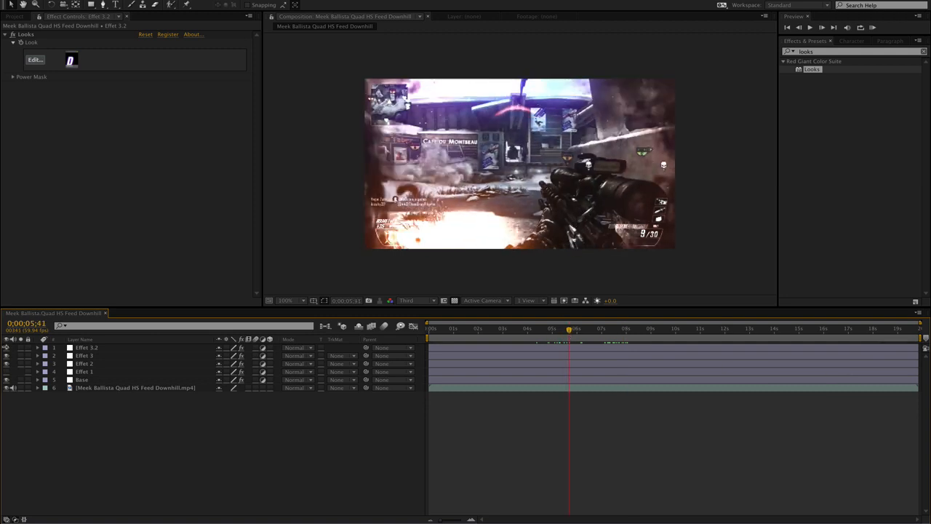
left_click(595, 331)
left_click_drag(594, 331, 609, 333)
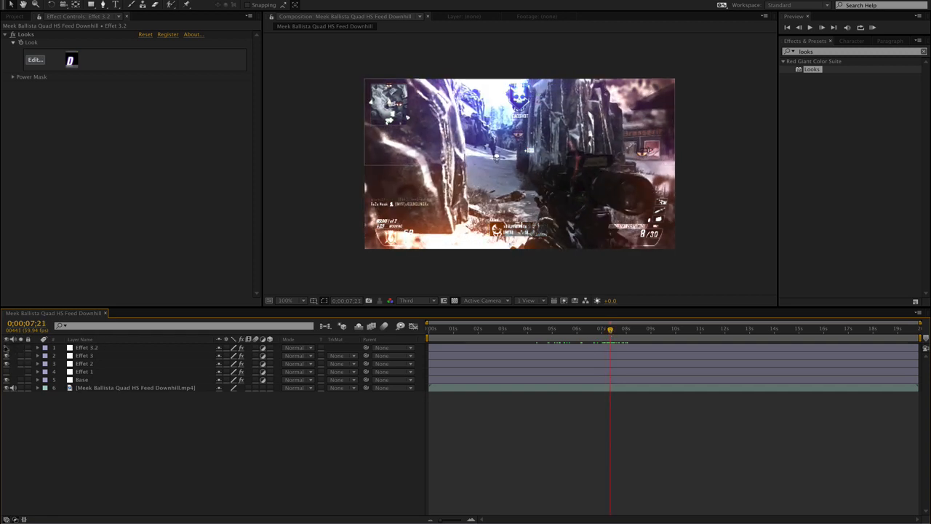
left_click(6, 372)
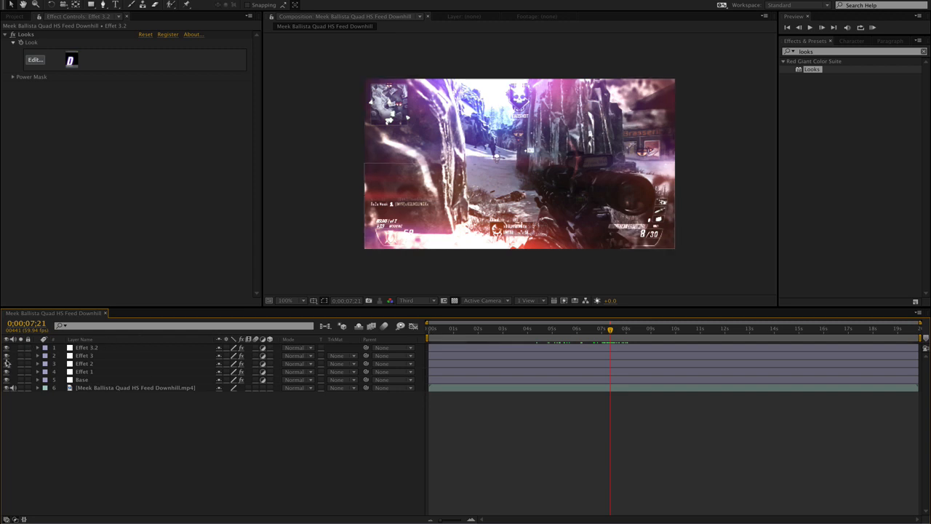
left_click(7, 364)
left_click(6, 365)
Set the FL Glow amount on Effet 1 to 0.5 and preview the clip up to about seven seconds
left_click(105, 373)
left_click(147, 58)
type(".5")
key("Return")
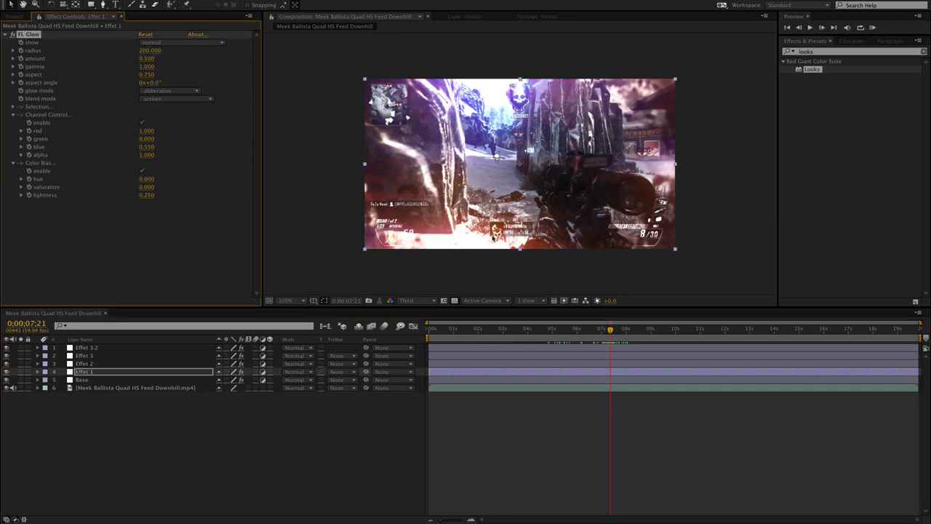
left_click(560, 462)
left_click_drag(553, 331, 610, 322)
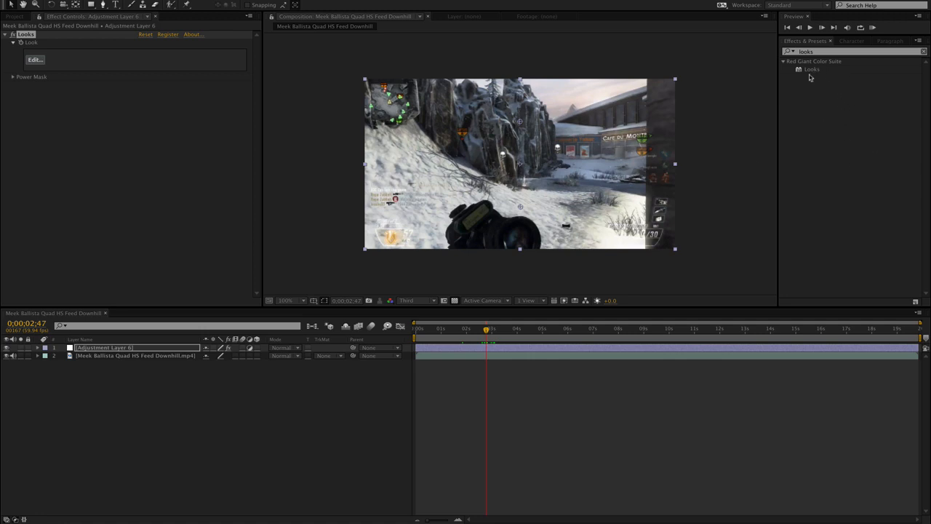
Open the Looks editor for Adjustment Layer 6, add a Subject Saturation tool, and set its saturation to 50%
left_click(35, 62)
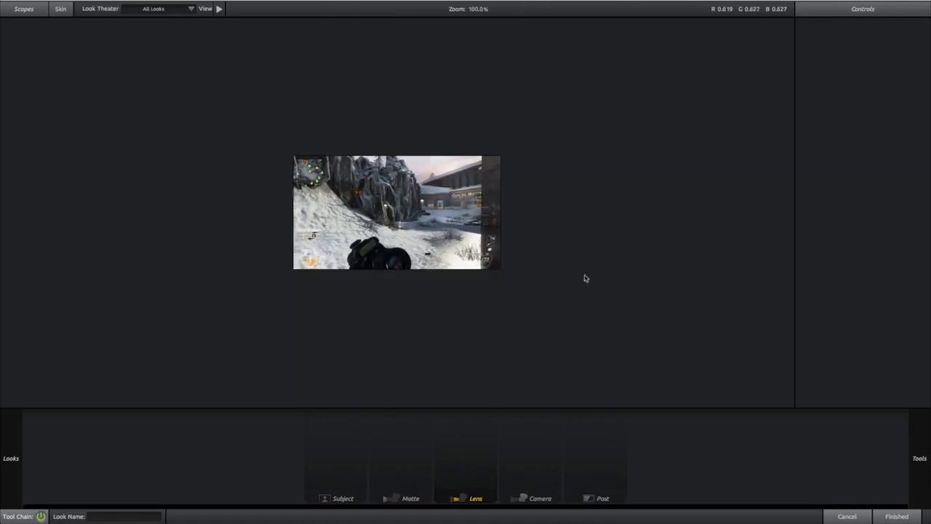
mouse_move(929, 175)
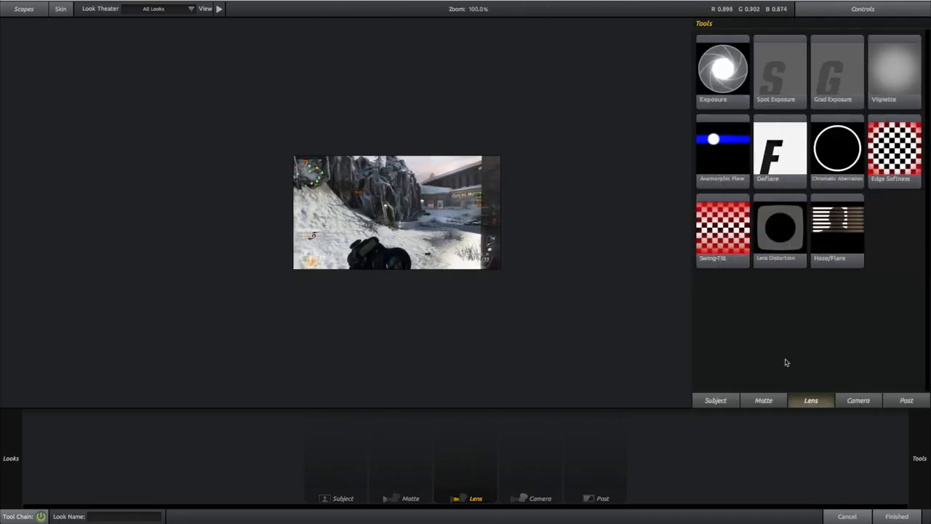
left_click(716, 400)
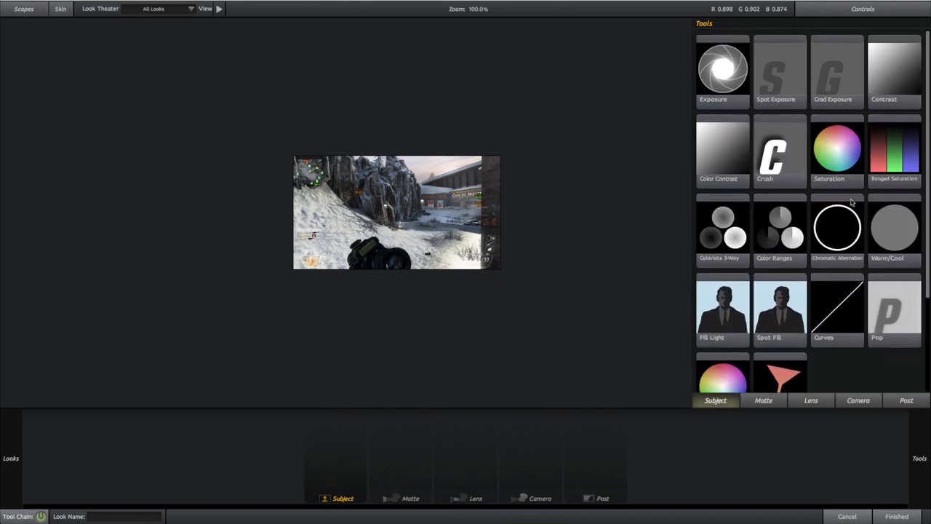
left_click_drag(845, 163, 364, 219)
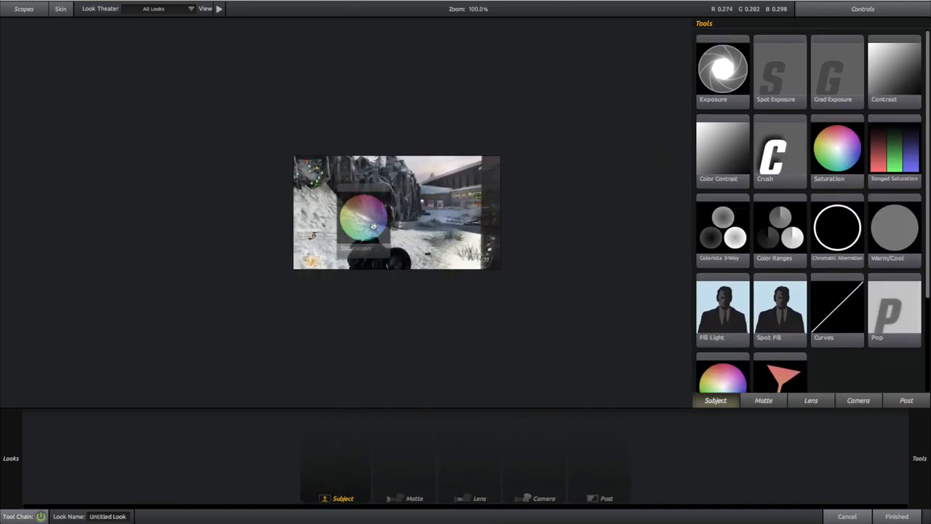
double_click(895, 48)
type("50")
key("Return")
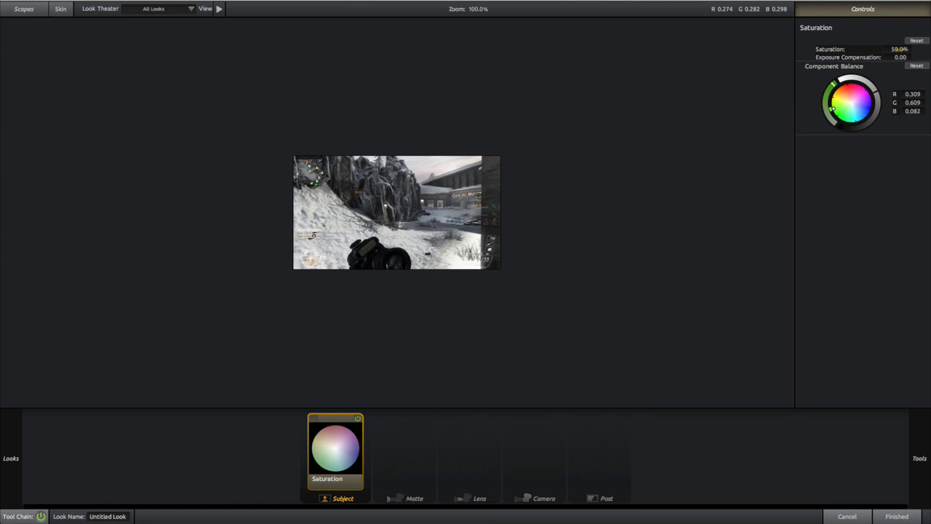
Add a Curves tool to the Camera stage and set its contrast to 0.75
mouse_move(920, 458)
scroll(832, 304, "down", 2)
left_click_drag(846, 264, 451, 211)
left_click(902, 153)
type(".")
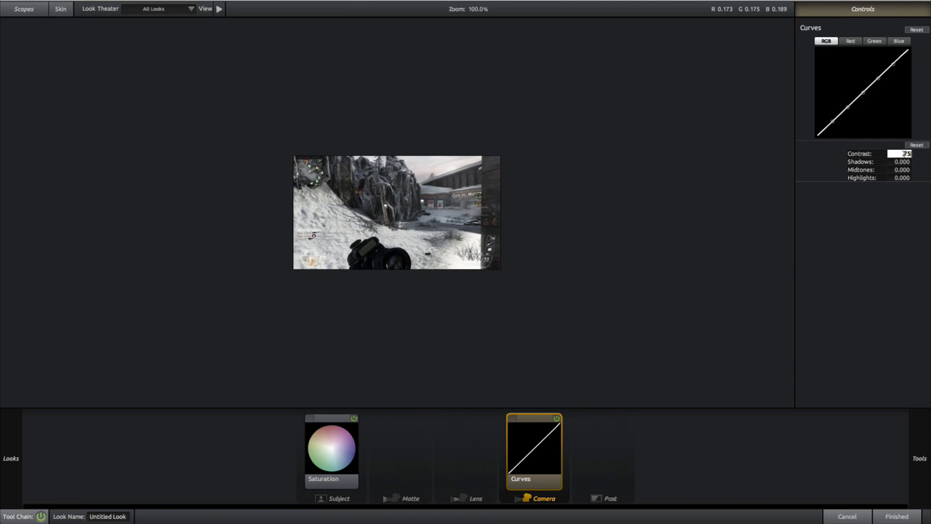
type("75")
key("Return")
Add a Pop tool to the Subject stage and set Pop to 50%
mouse_move(929, 197)
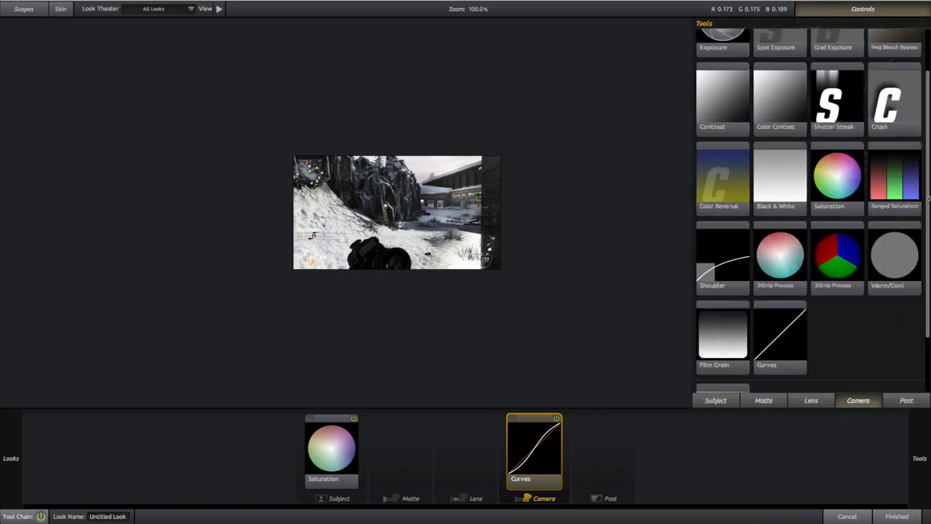
left_click(706, 404)
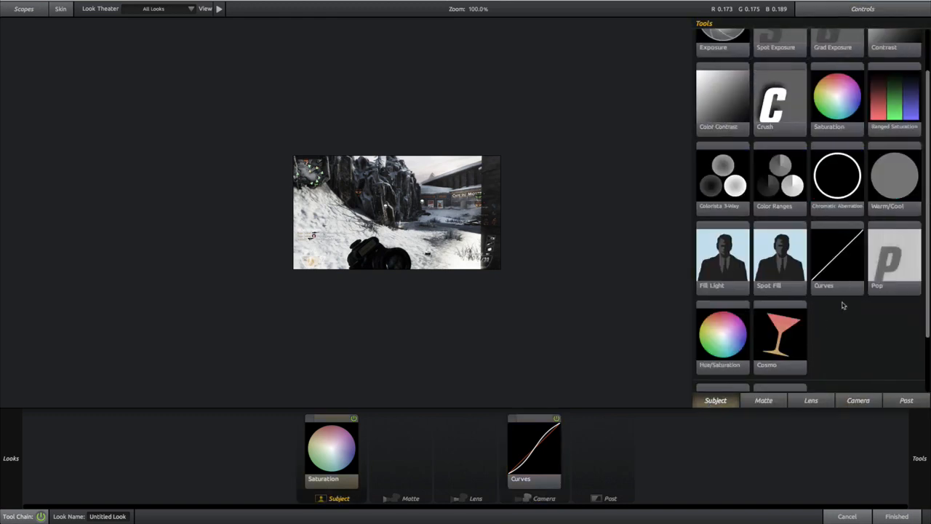
left_click_drag(887, 275, 457, 232)
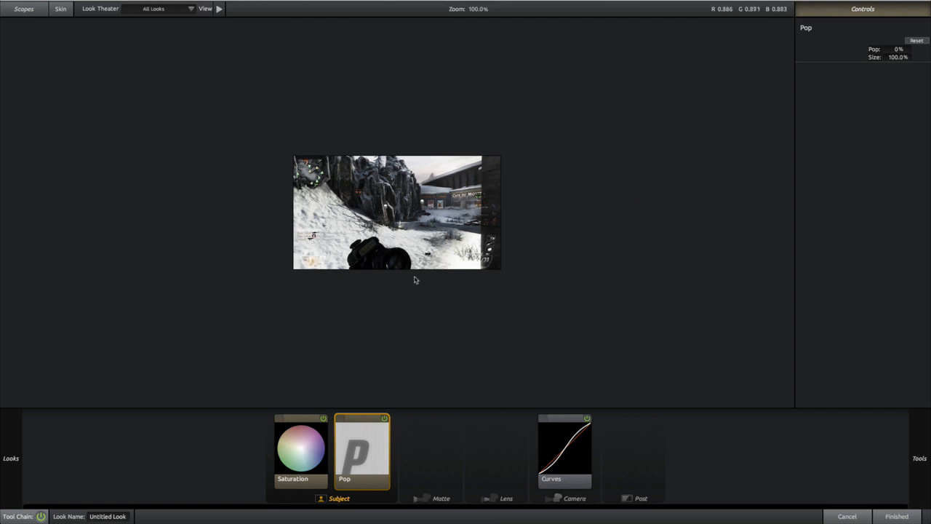
scroll(414, 277, "up", 3)
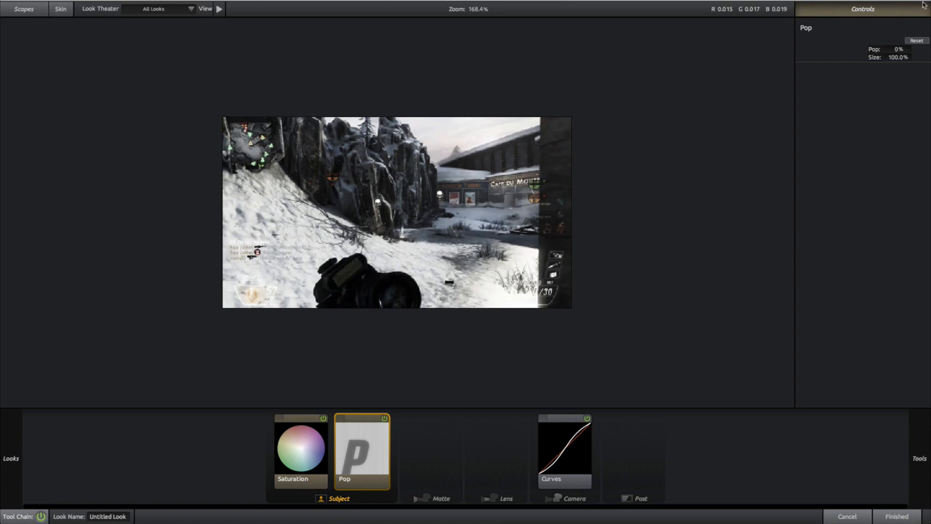
left_click(893, 49)
type("50")
key("Return")
Compare the preview image with the Pop tool switched off and on
scroll(440, 265, "up", 1)
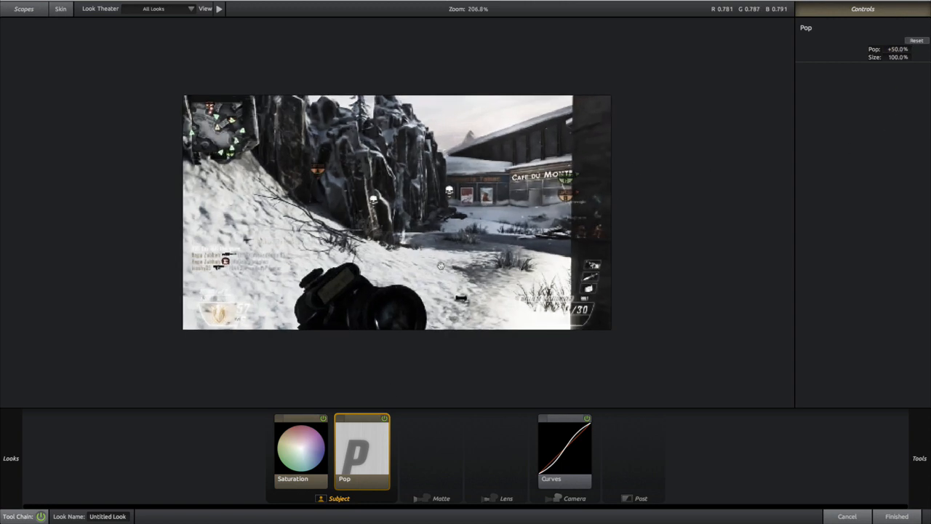
scroll(440, 266, "down", 3)
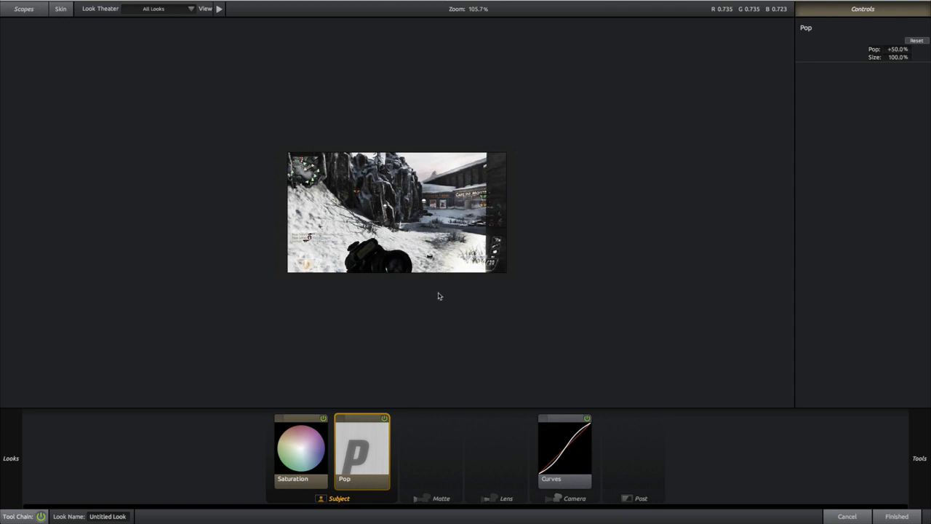
scroll(439, 295, "up", 2)
left_click(384, 419)
left_click(385, 418)
left_click(384, 419)
left_click(384, 418)
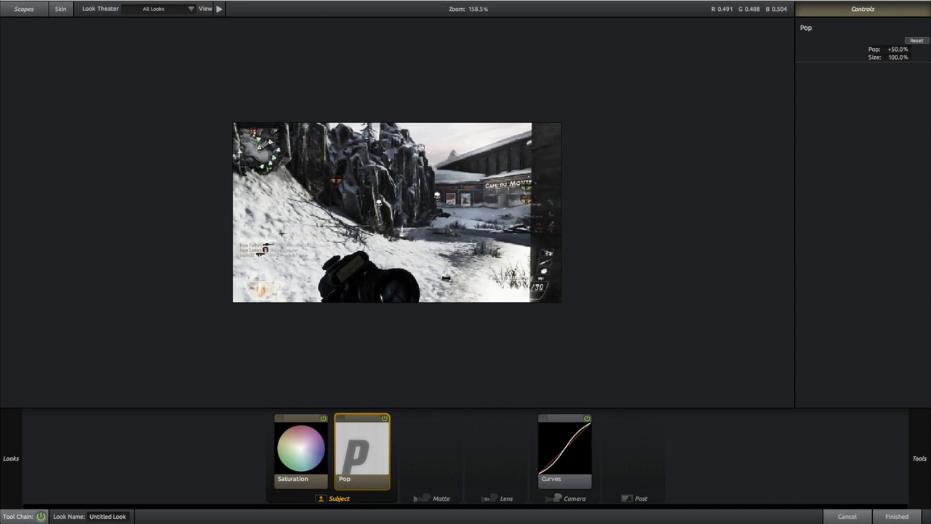
Add a Vignette tool to the Lens stage and raise its color to R, G and B 9.966
mouse_move(928, 210)
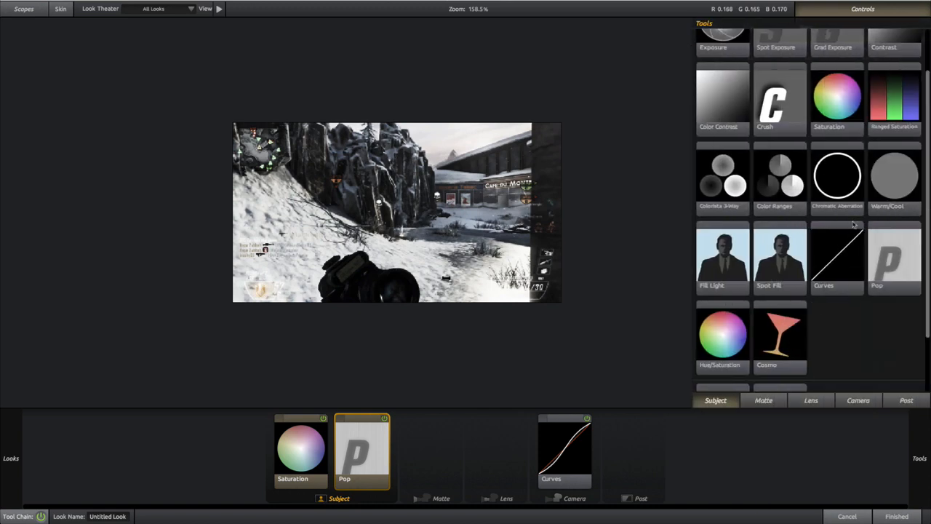
scroll(805, 334, "down", 2)
scroll(807, 336, "up", 2)
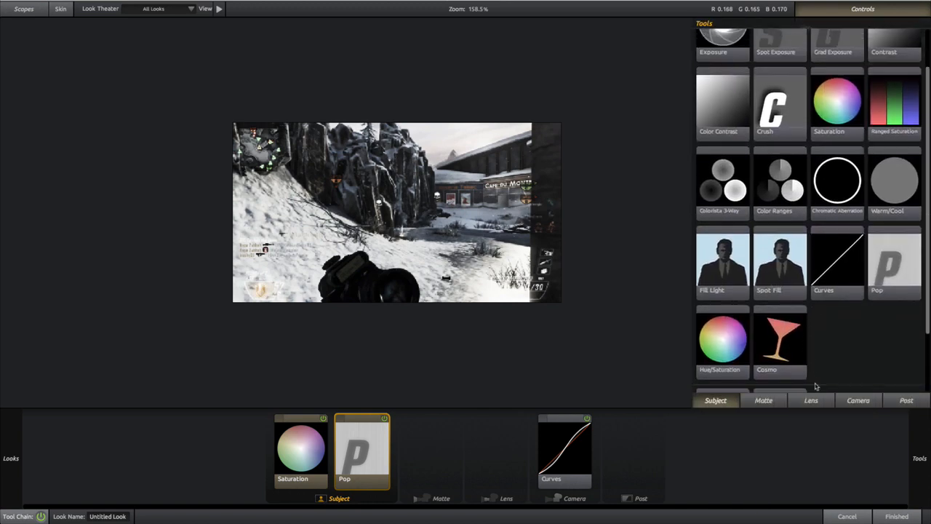
left_click(811, 401)
left_click_drag(889, 92, 496, 208)
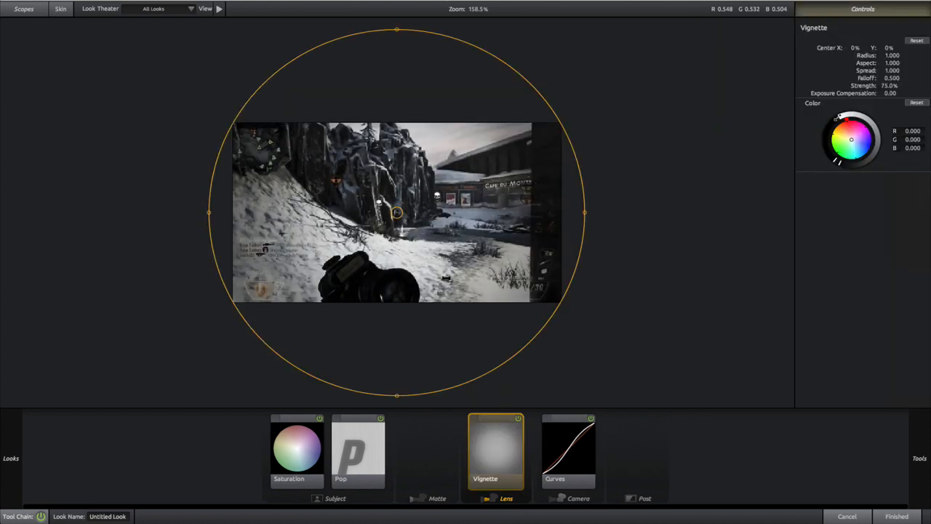
left_click_drag(837, 162, 842, 117)
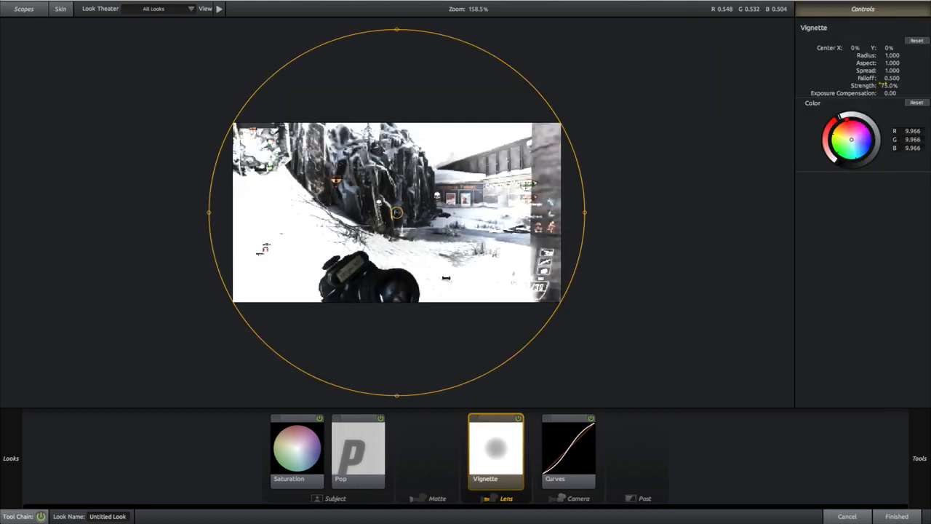
Set the vignette strength to 10%, compare the image with it off and on, and finish the look
left_click(890, 85)
type("10")
key("Return")
left_click(518, 419)
left_click(518, 418)
left_click(518, 418)
left_click(518, 419)
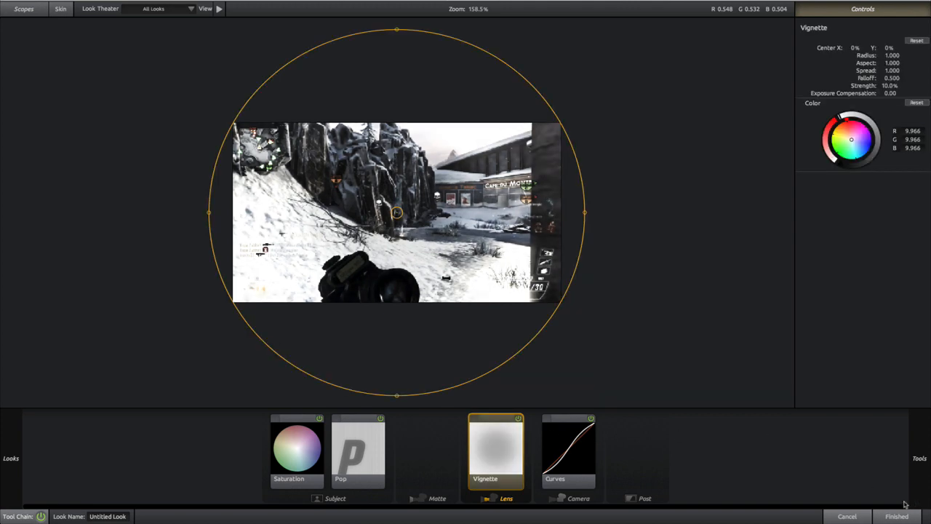
left_click(883, 518)
Add another adjustment layer above the layer carrying the Looks grade
left_click_drag(481, 333, 516, 329)
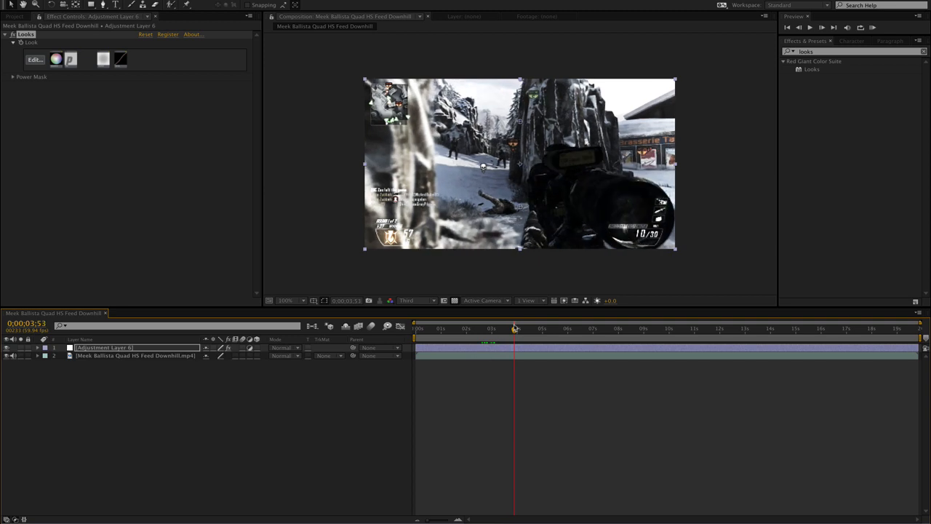
right_click(465, 414)
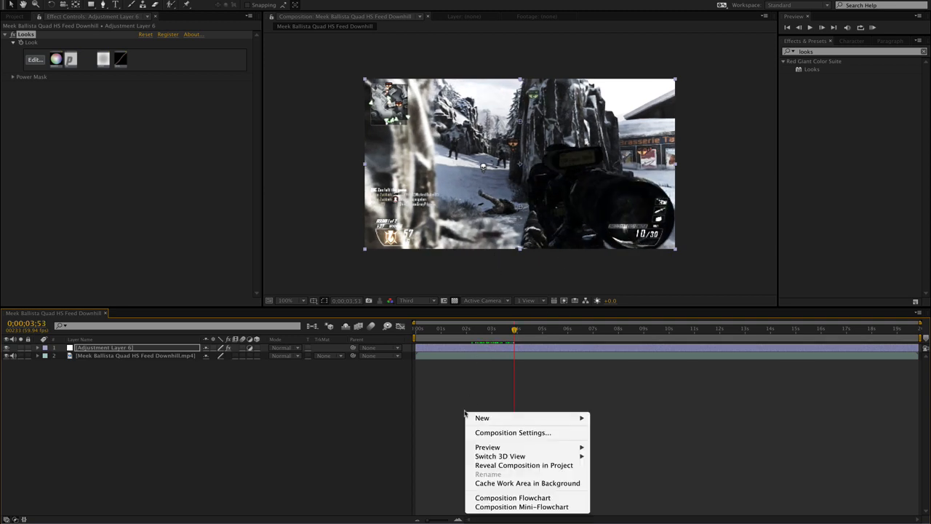
mouse_move(568, 418)
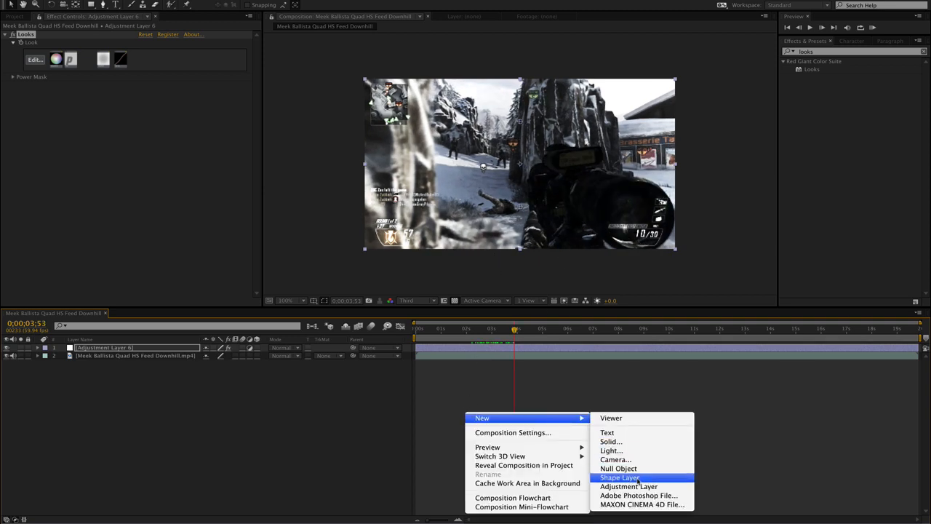
left_click(631, 486)
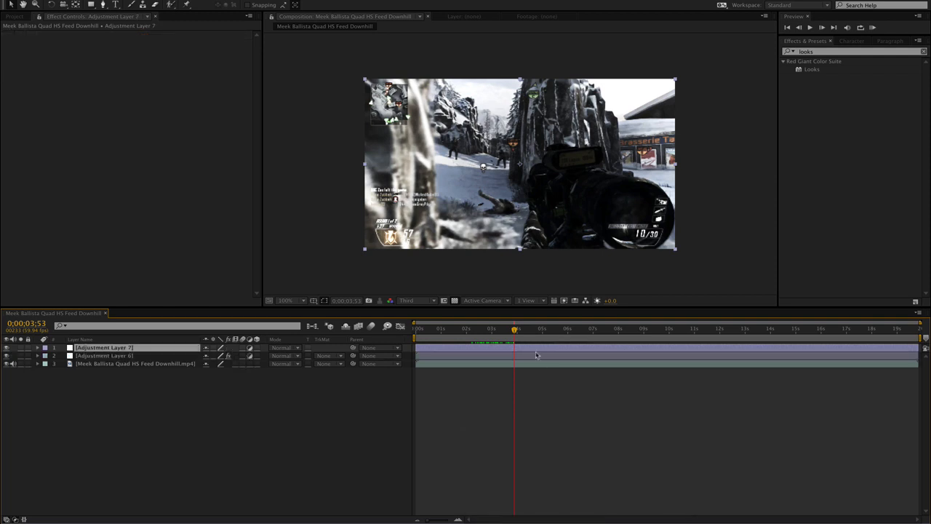
left_click_drag(515, 332, 511, 332)
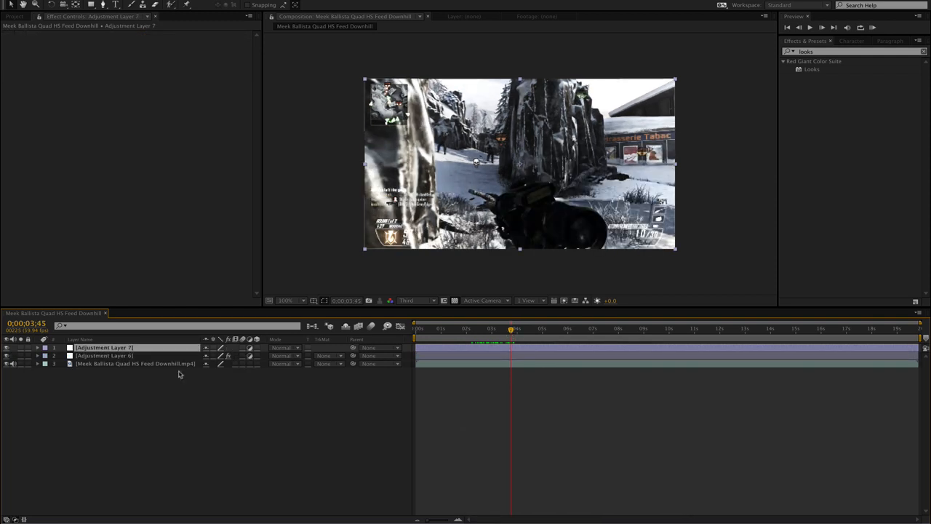
Try a Shutter Streak tool with size 37.91% and boost -1.90 in Adjustment Layer 6's look, then remove it and finish the look
left_click(156, 357)
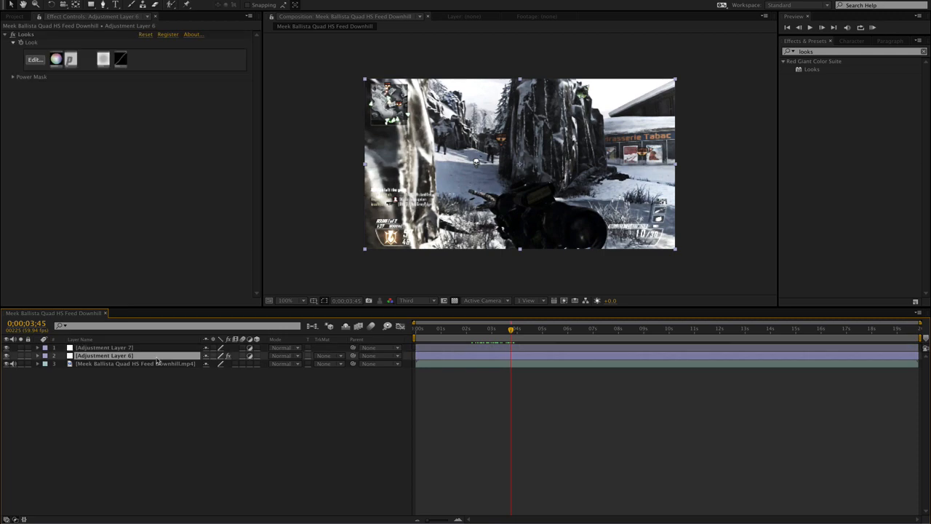
left_click(35, 59)
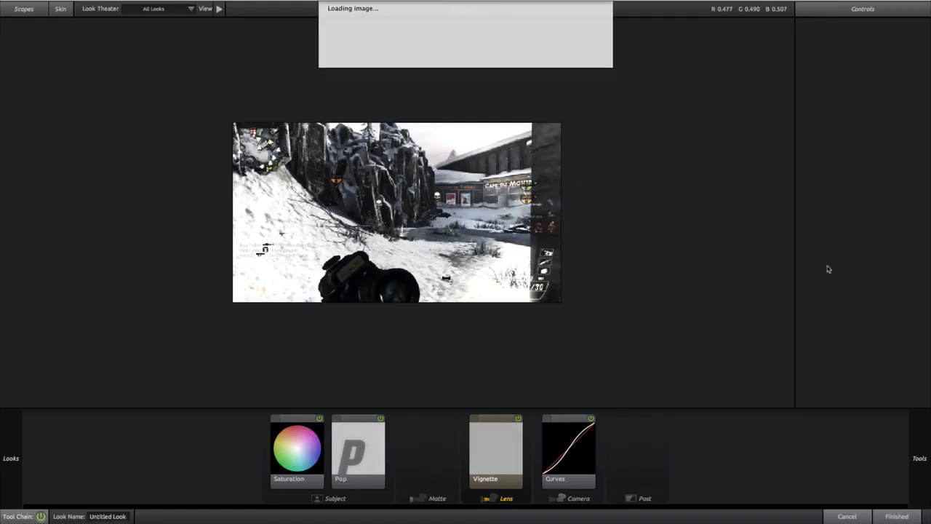
mouse_move(929, 212)
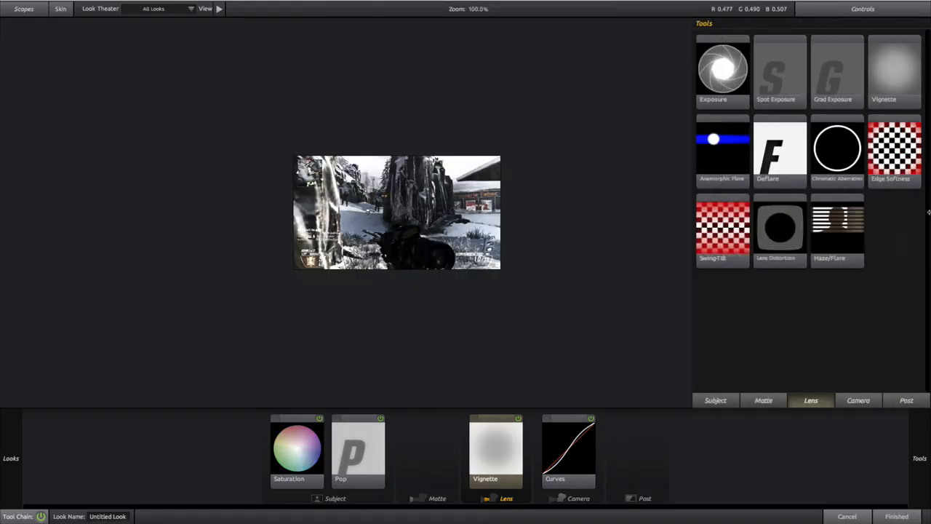
left_click(764, 400)
left_click(845, 397)
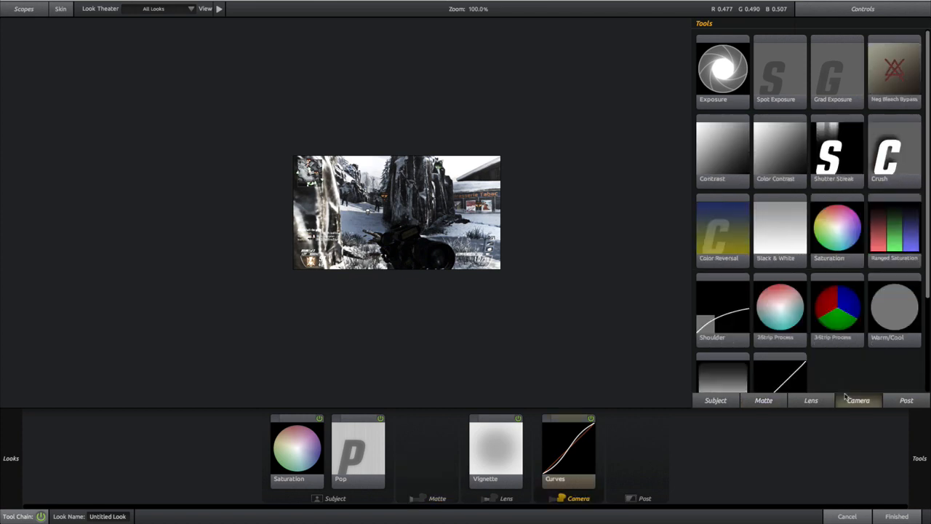
mouse_move(837, 153)
left_mouse_down()
mouse_move(511, 210)
mouse_move(379, 218)
mouse_move(393, 215)
left_mouse_up()
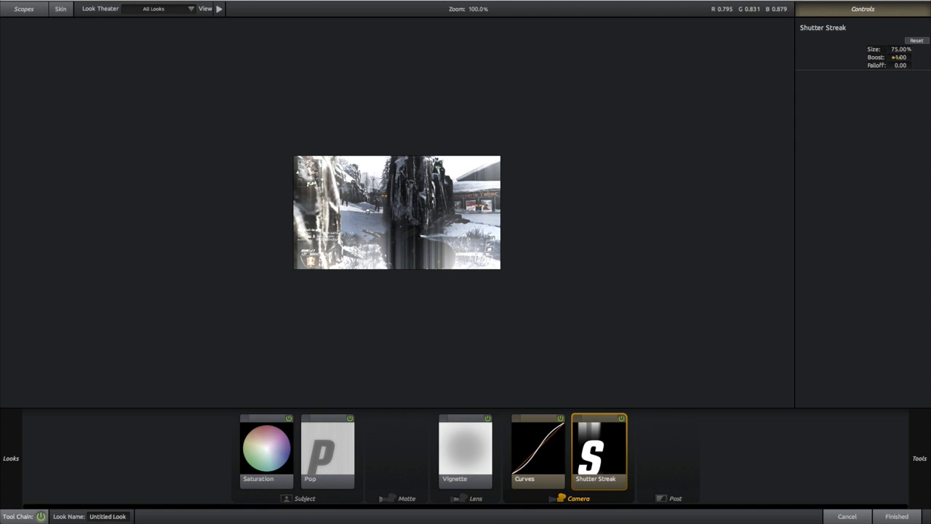
left_click_drag(901, 57, 905, 49)
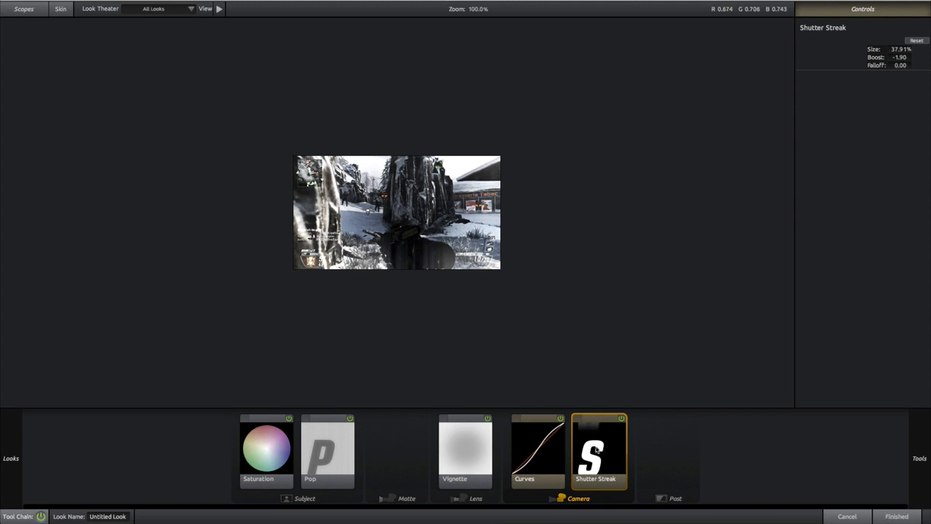
left_click_drag(591, 446, 898, 471)
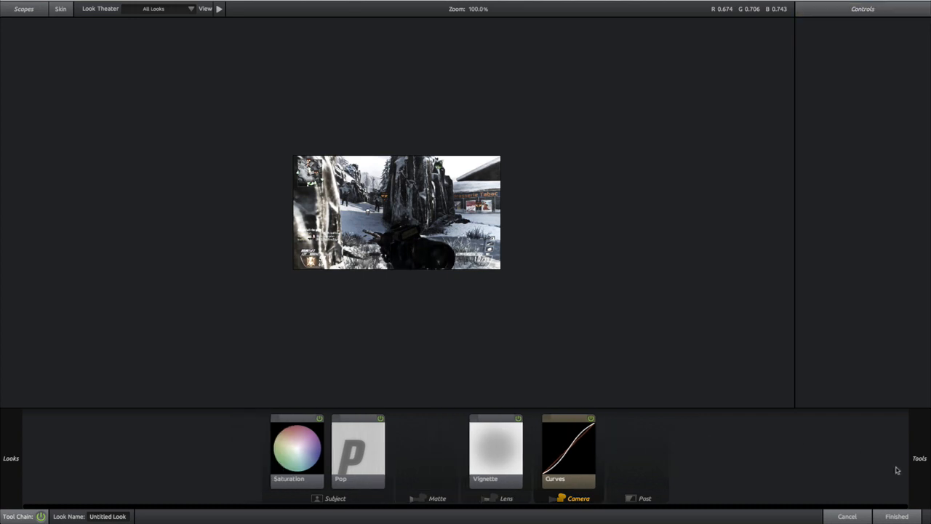
left_click(898, 516)
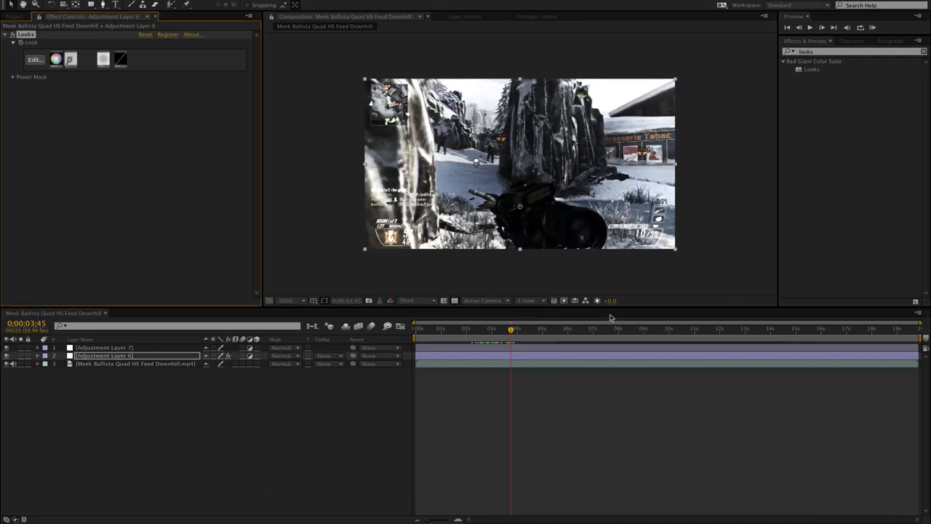
Apply the FL Glow effect to Adjustment Layer 7 and set its glow mode to abberative
double_click(824, 52)
type("fl")
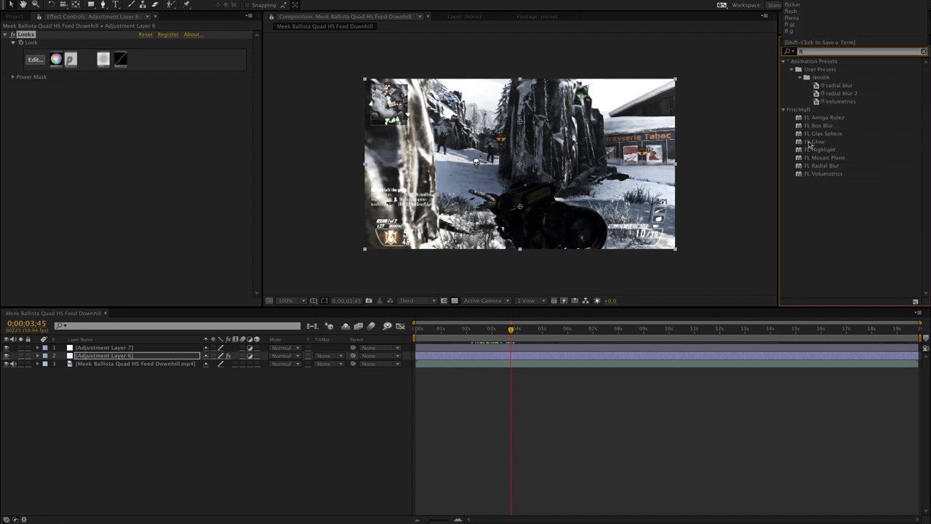
left_click_drag(808, 141, 567, 153)
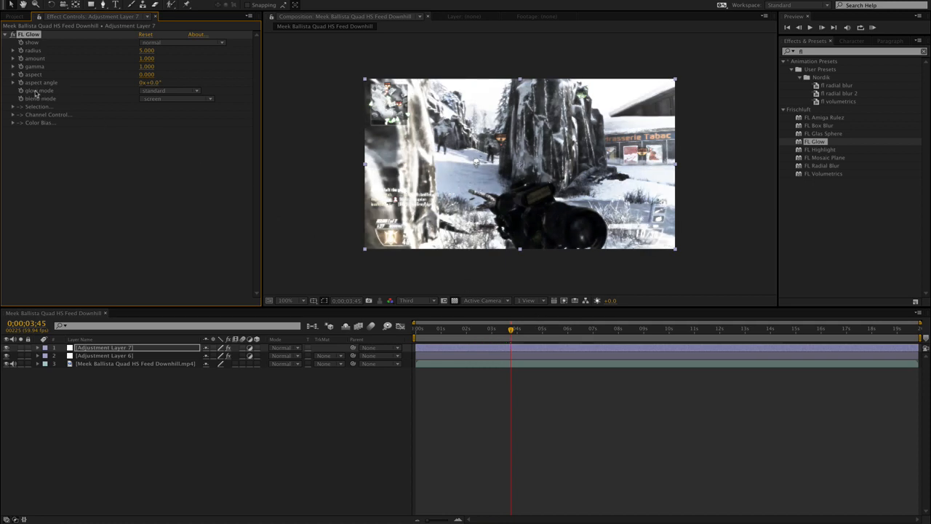
left_click(154, 91)
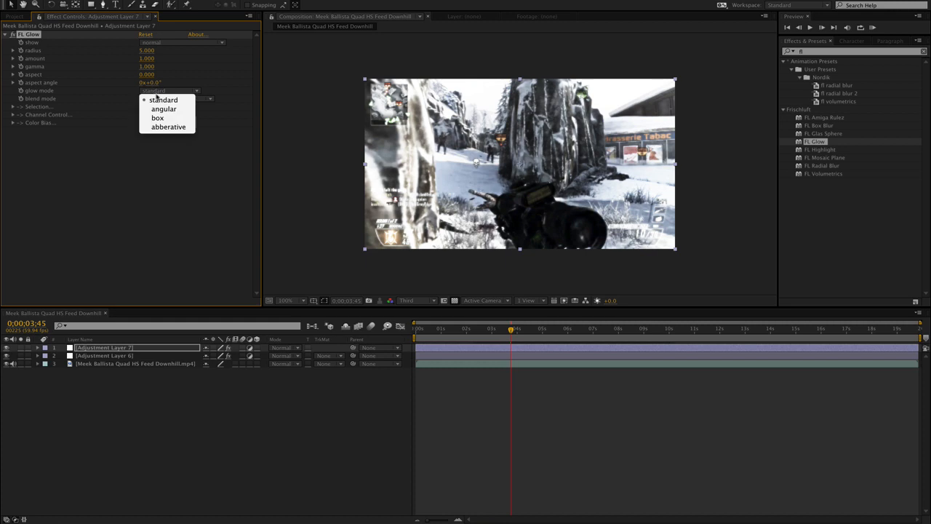
left_click(165, 128)
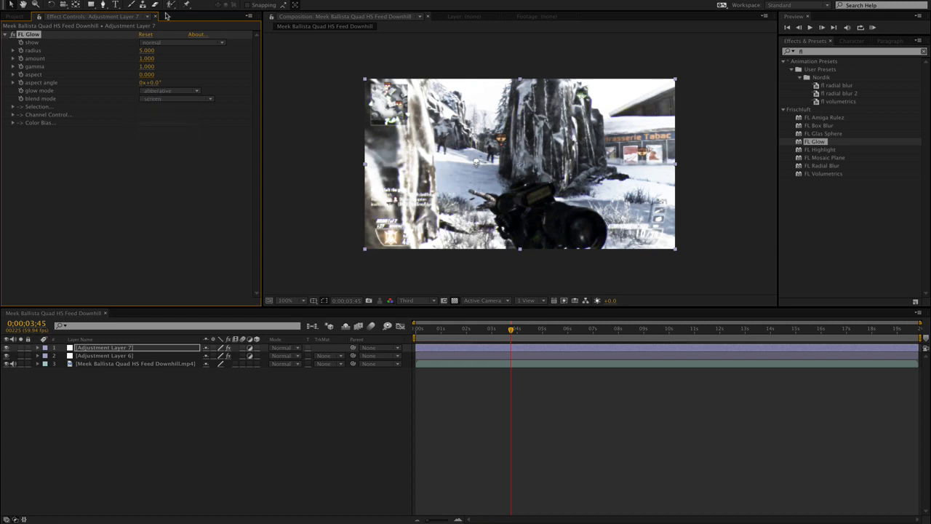
Set the FL Glow radius to 200 and aspect to 0.75, and preview the glow on nearby frames
left_click(147, 51)
type("200")
key("Return")
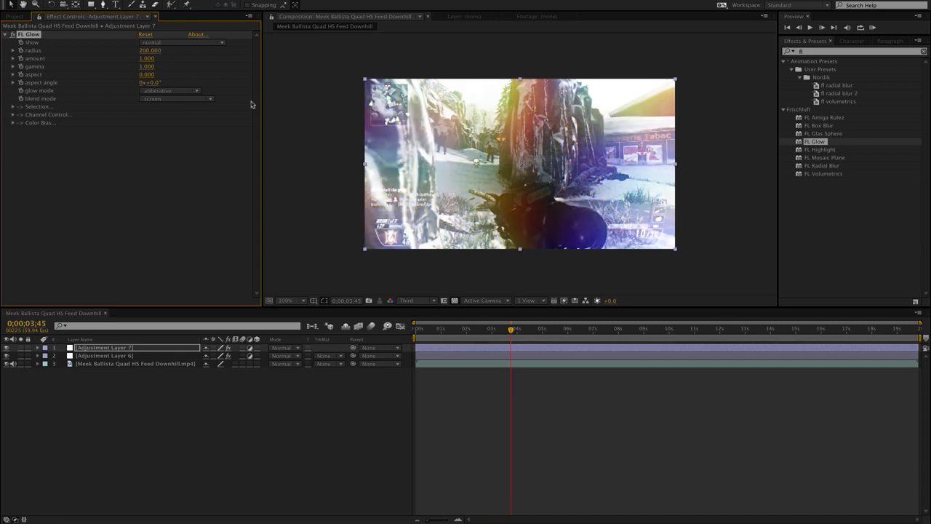
left_click(148, 75)
left_click(192, 69)
left_click(148, 75)
type(".7")
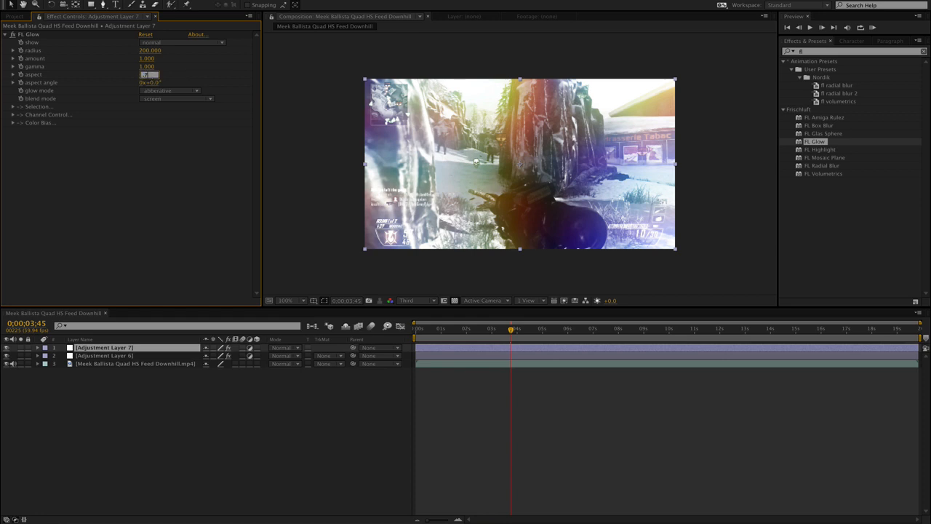
type("5")
key("Return")
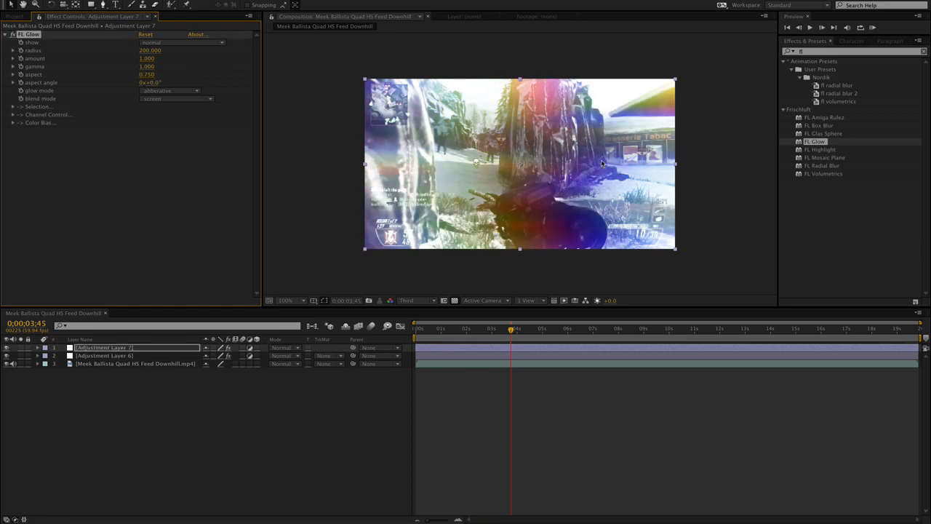
left_click_drag(514, 339, 510, 338)
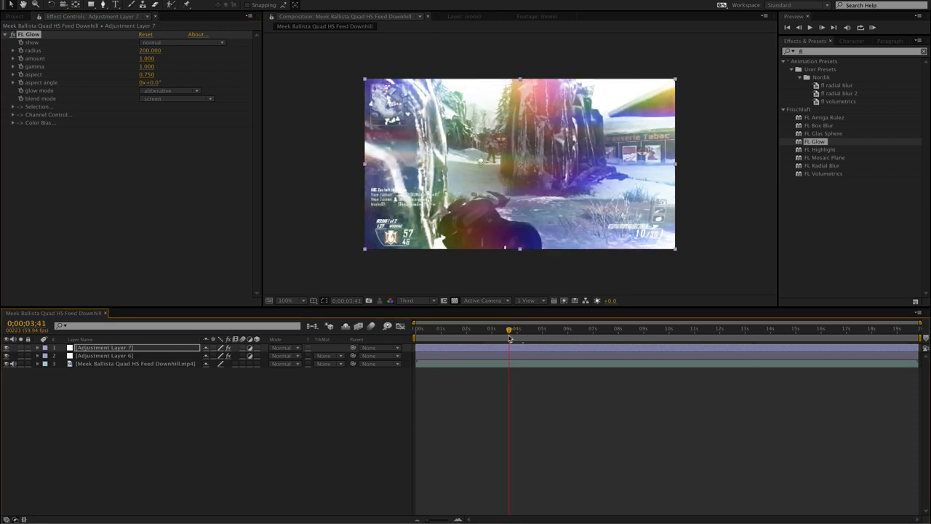
Set the lightness start of the FL Glow selection to 160
left_click(13, 107)
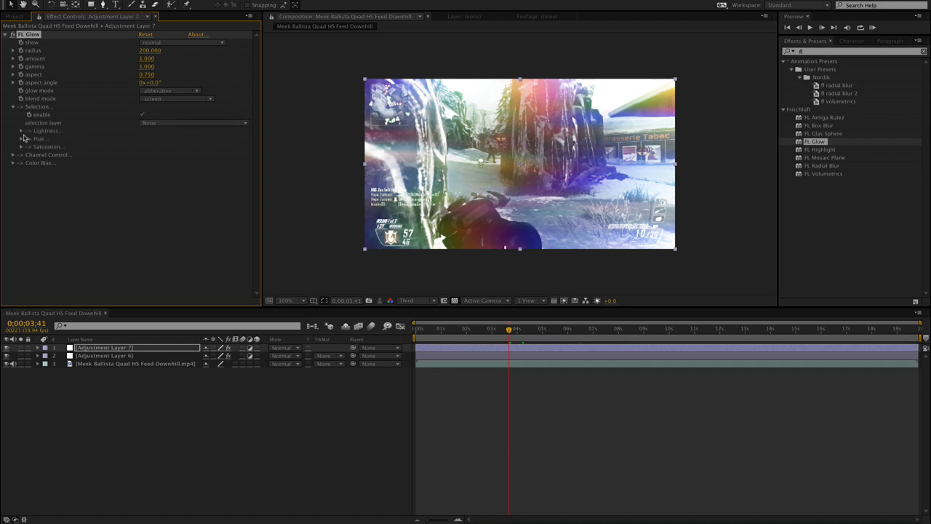
left_click(21, 131)
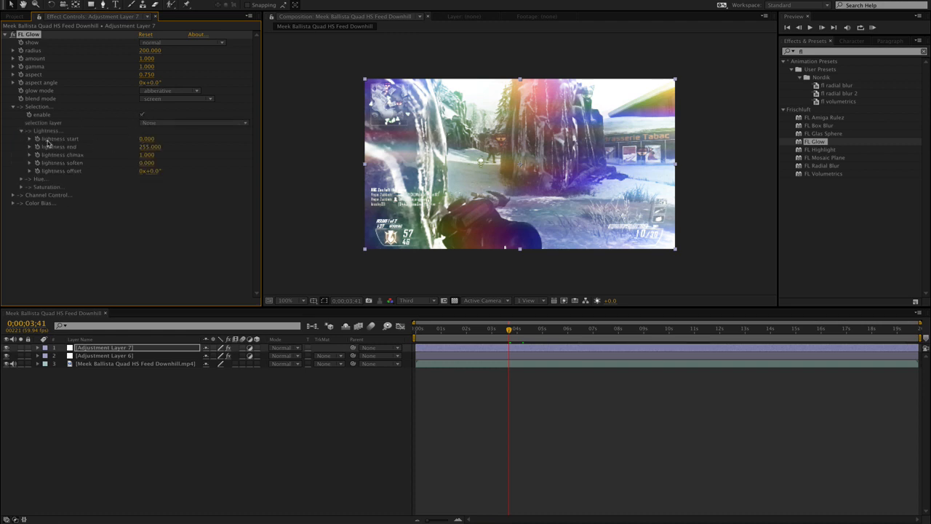
left_click_drag(142, 138, 212, 133)
left_click(154, 139)
type("160")
key("Return")
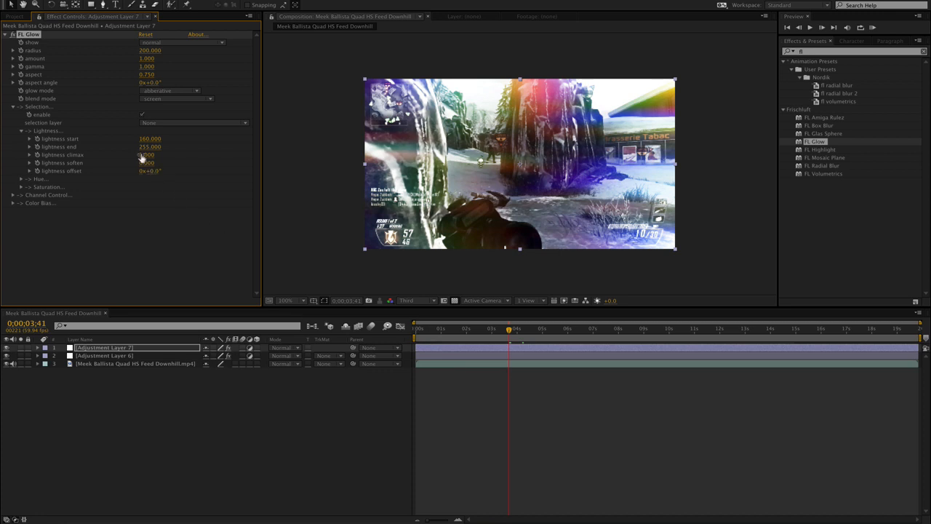
Set the lightness soften of the FL Glow selection to 0.3 and collapse the selection settings
left_click_drag(150, 160, 166, 159)
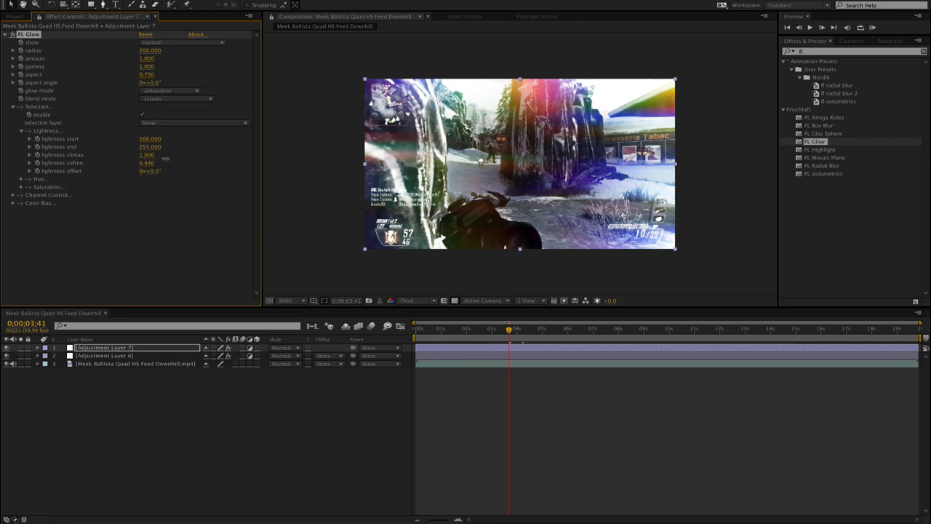
left_click(150, 163)
type("0.3")
key("Return")
left_click(22, 131)
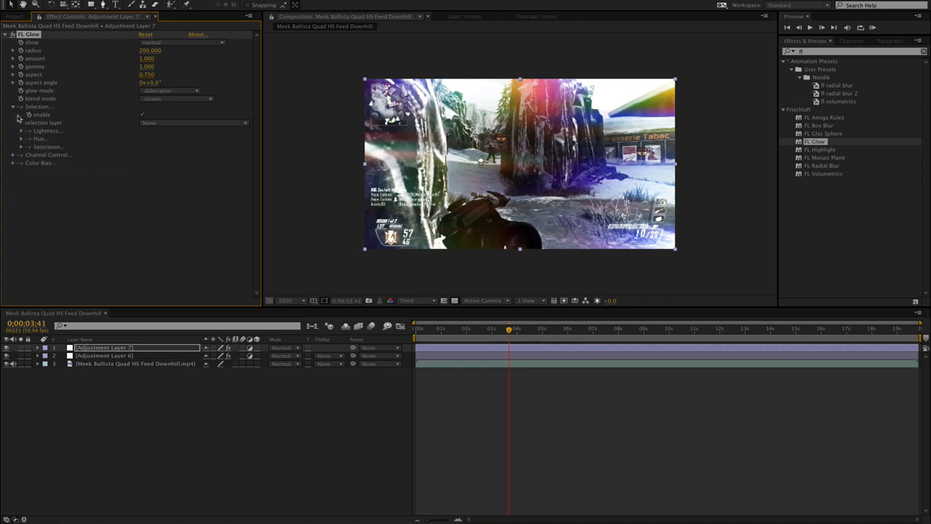
left_click(13, 107)
left_click(13, 115)
left_click(142, 123)
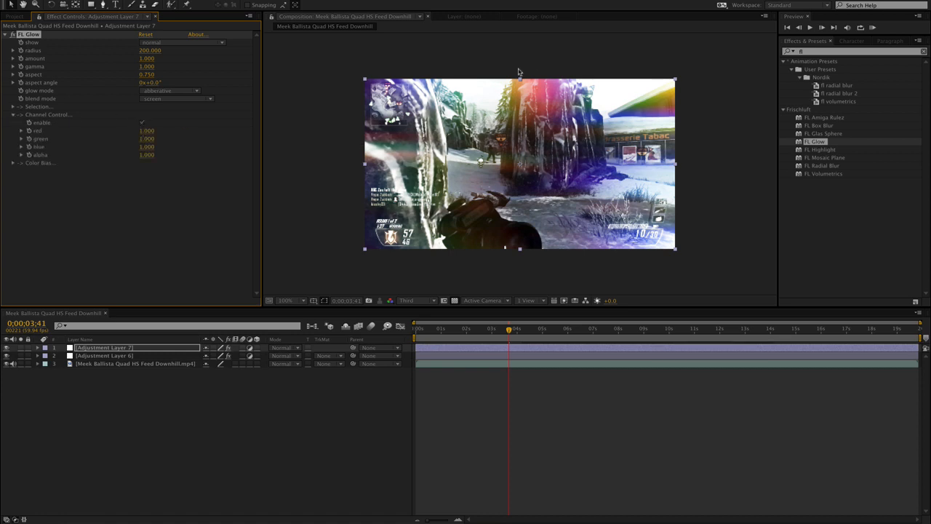
left_click(146, 139)
type("0")
key("Return")
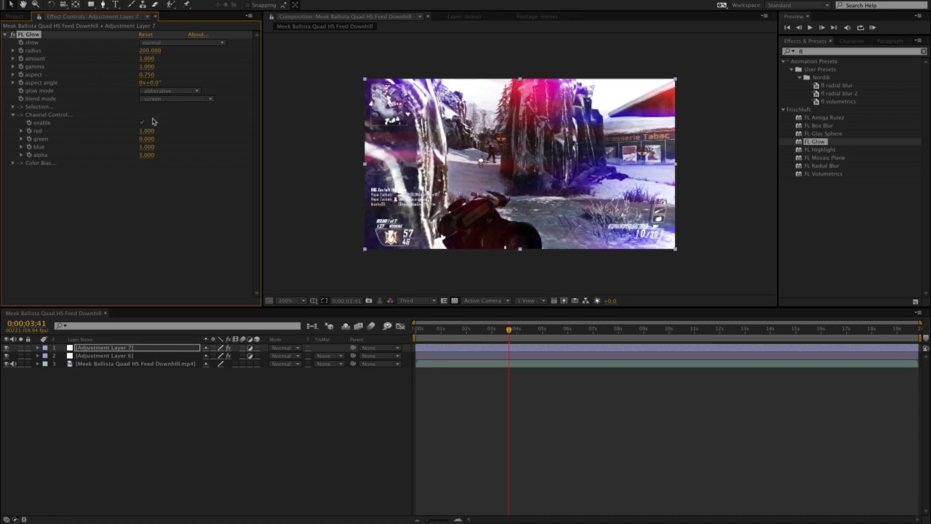
left_click(145, 147)
type(".5")
key("Return")
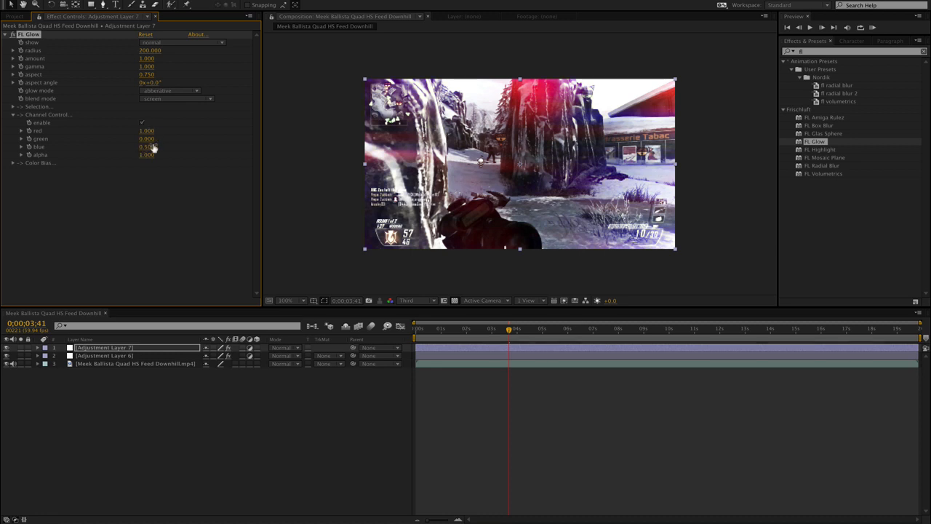
left_click_drag(508, 331, 511, 332)
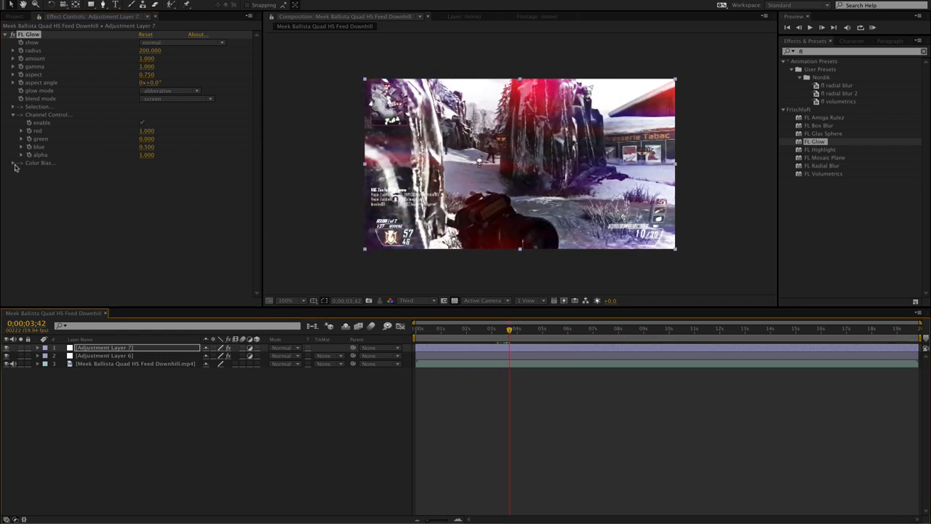
Enable FL Glow's color bias and set its lightness to 0.2
left_click(13, 115)
left_click(13, 122)
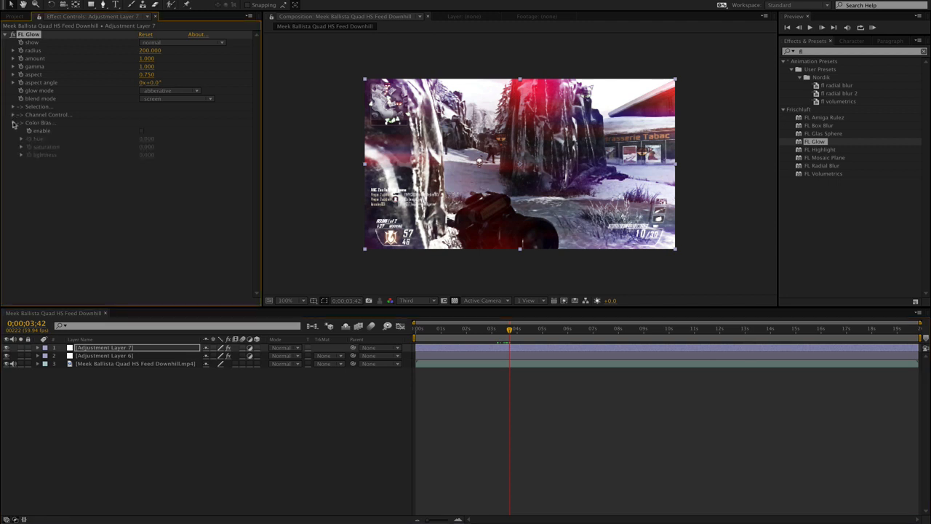
left_click(141, 131)
left_click_drag(147, 149, 157, 149)
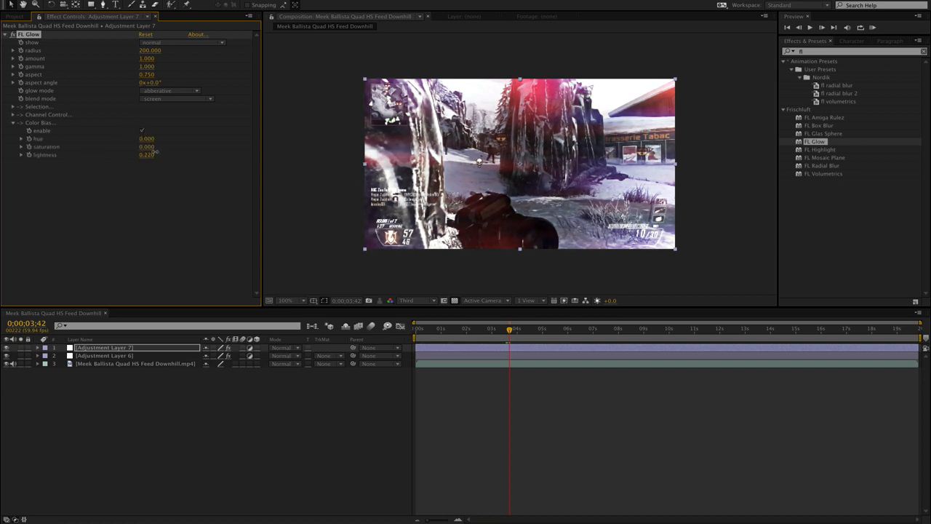
left_click(146, 155)
type("0.2")
key("Return")
left_click_drag(495, 341, 511, 336)
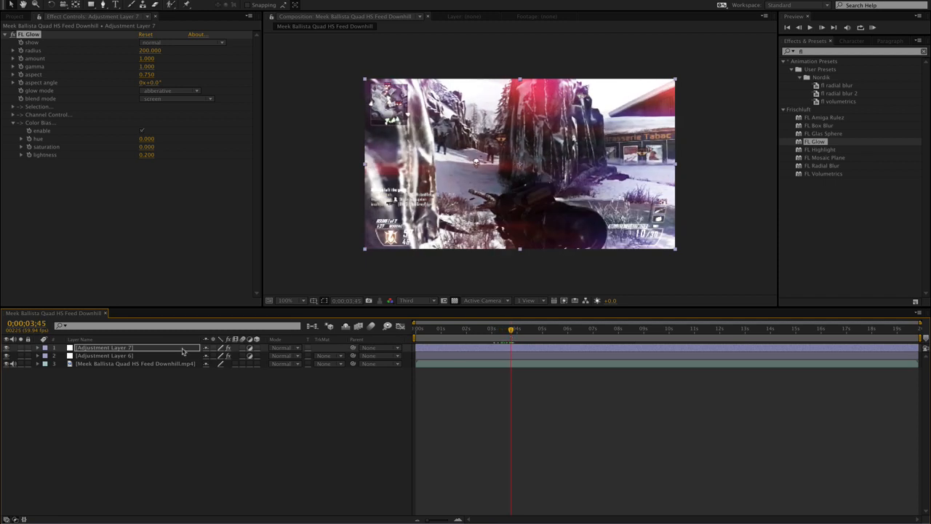
Compare the image with the glow layer hidden and shown, and check a frame slightly further on
left_click(6, 349)
left_click(7, 349)
left_click(6, 350)
left_click(7, 349)
left_click(6, 349)
left_click(7, 349)
left_click_drag(511, 337, 515, 336)
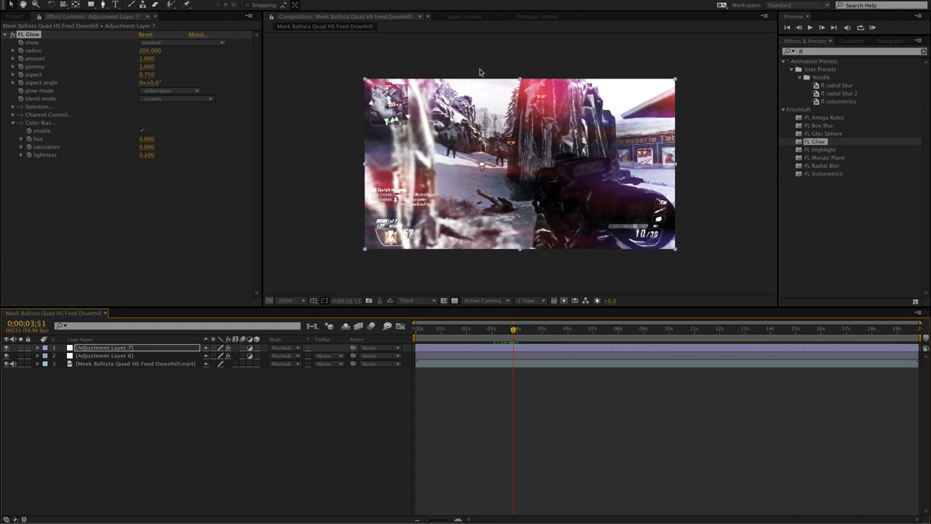
Add a new adjustment layer above the glow layer
right_click(517, 411)
mouse_move(538, 415)
left_click(677, 484)
Search the effects for "shine" and apply Trapcode Shine to the new adjustment layer
left_click(806, 50)
key("BackSpace")
key("BackSpace")
type("shine")
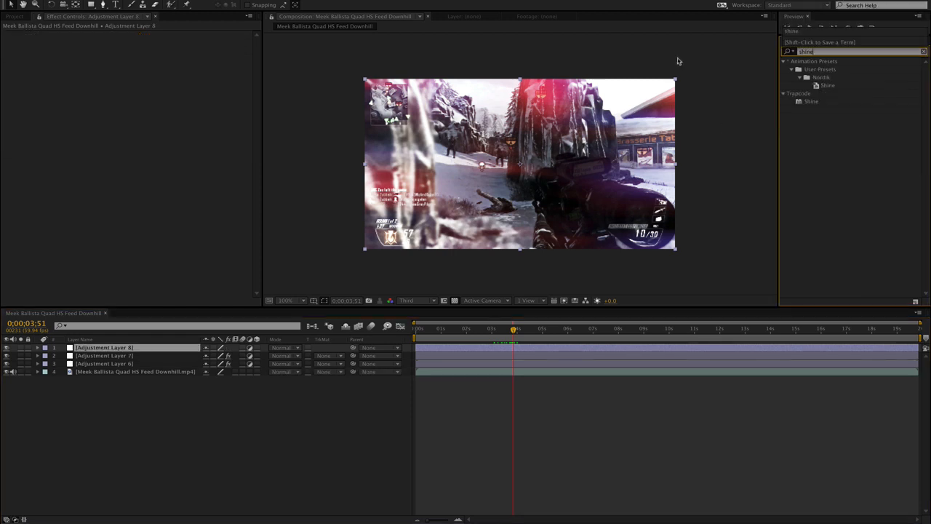
left_click(809, 102)
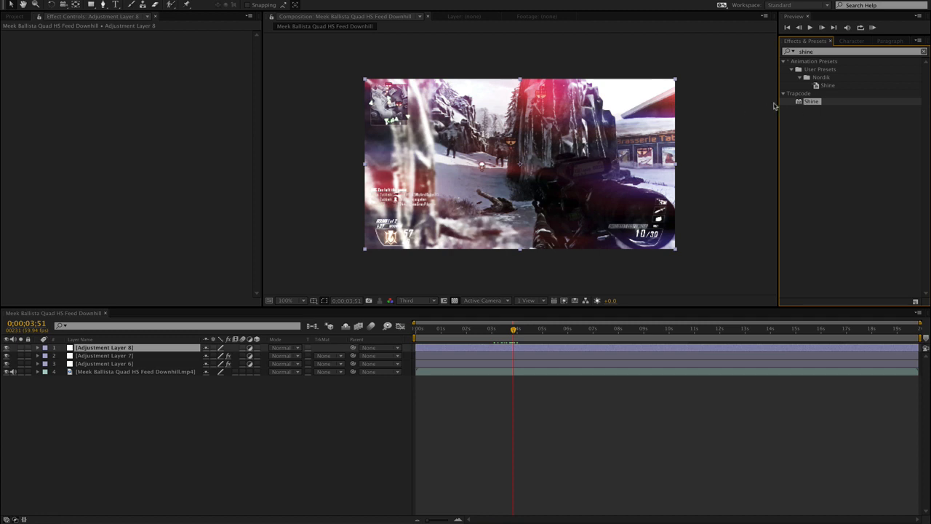
left_click_drag(802, 104, 533, 349)
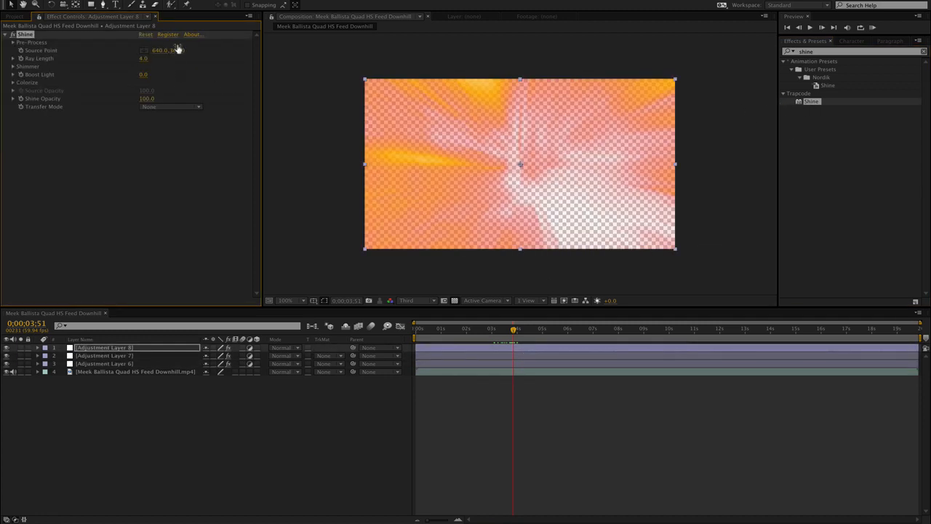
Set Shine's transfer mode to Add and move its source point to 640, 25 near the frame's upper edge
left_click(153, 107)
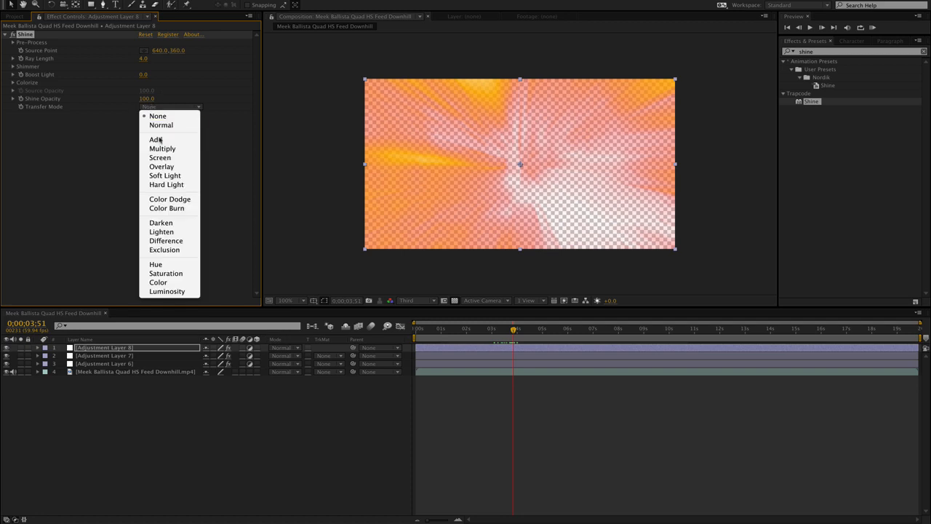
left_click(157, 139)
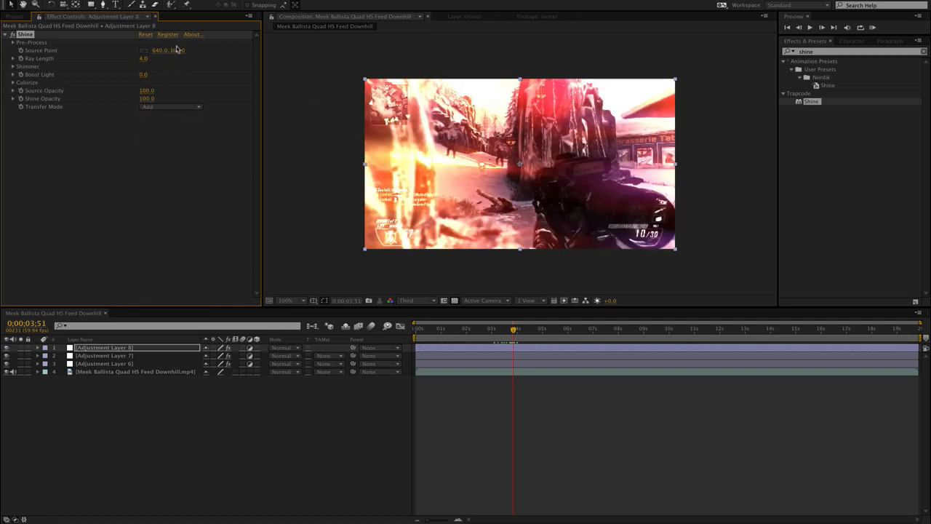
left_click_drag(177, 49, 91, 49)
left_click_drag(174, 50, 156, 51)
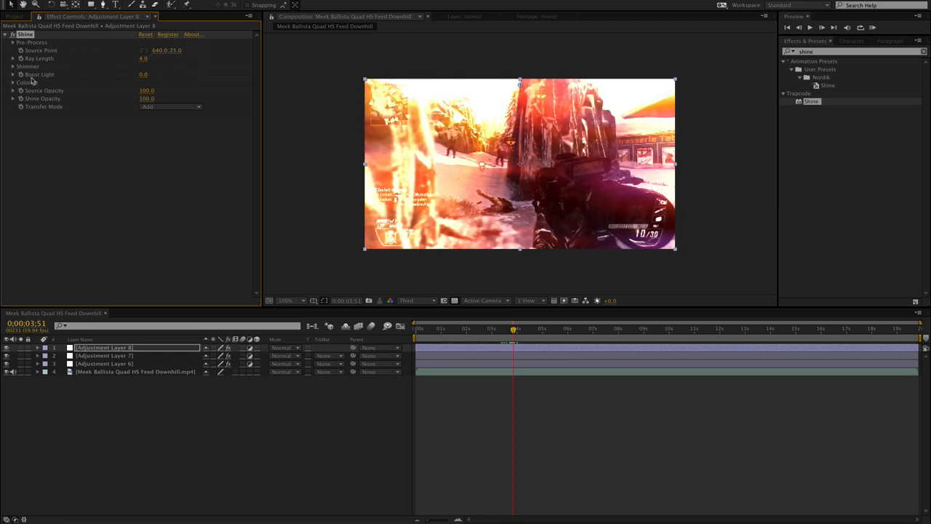
Enable Shine's pre-process mask with a radius of 173 and a feather of 160, and check the frame at 0:00:03:49
left_click(12, 43)
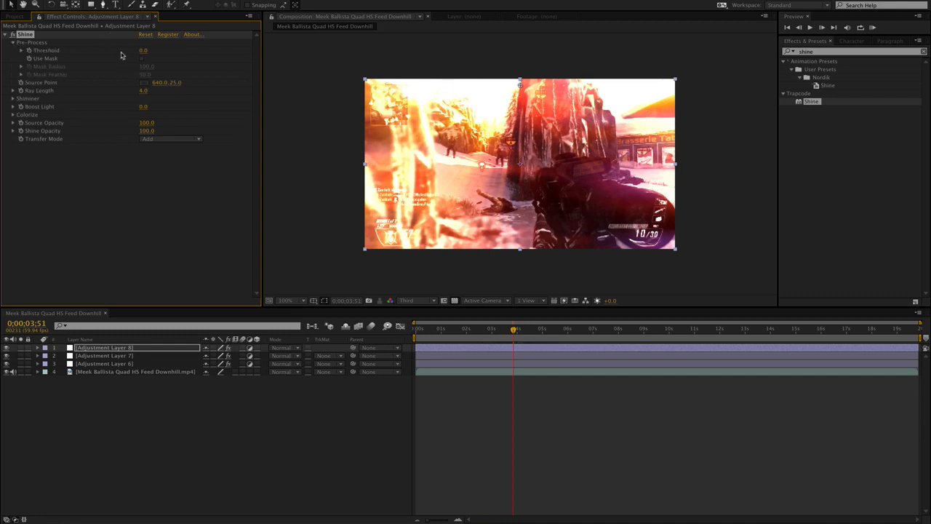
left_click(142, 58)
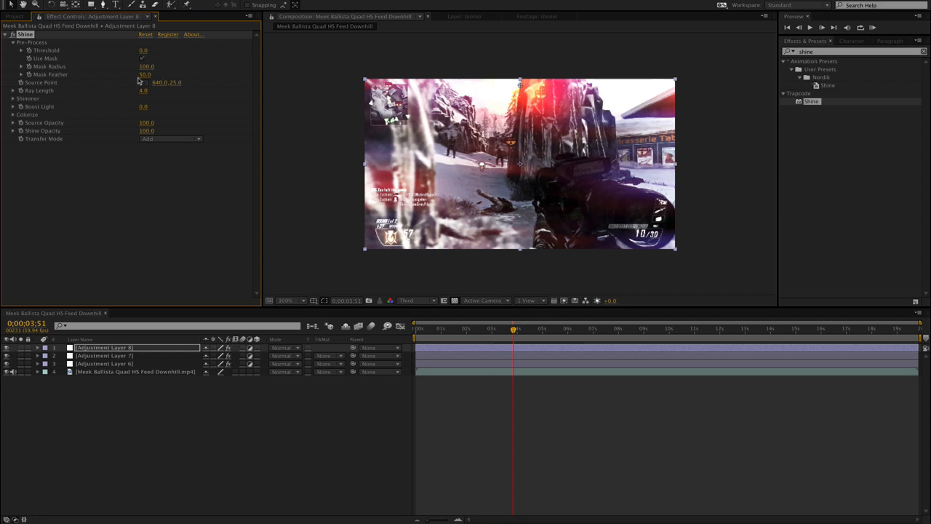
left_click_drag(151, 63, 189, 67)
left_click_drag(504, 333, 513, 332)
Set Shine's Colorize shadows to light blue and its midtones to blue 0077FF
left_click(12, 115)
left_click(144, 173)
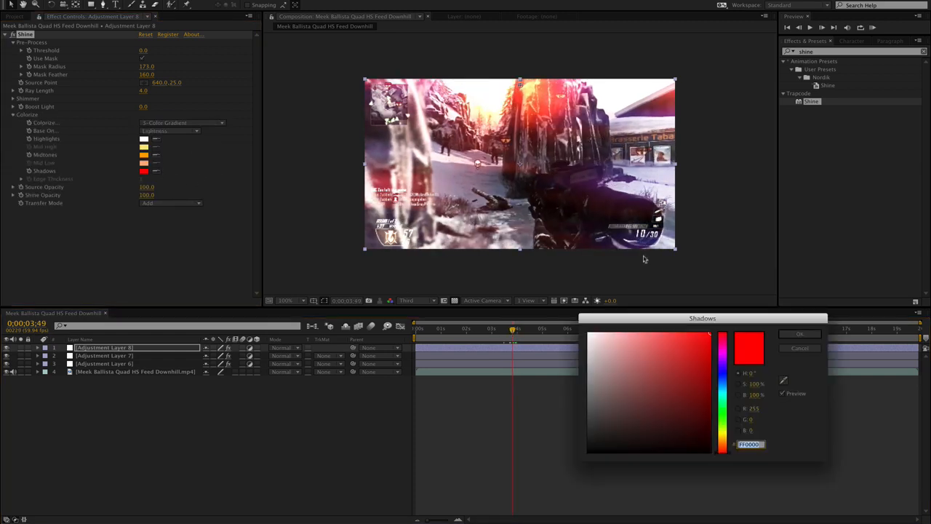
left_click(723, 384)
left_click_drag(648, 343, 638, 315)
left_click(814, 335)
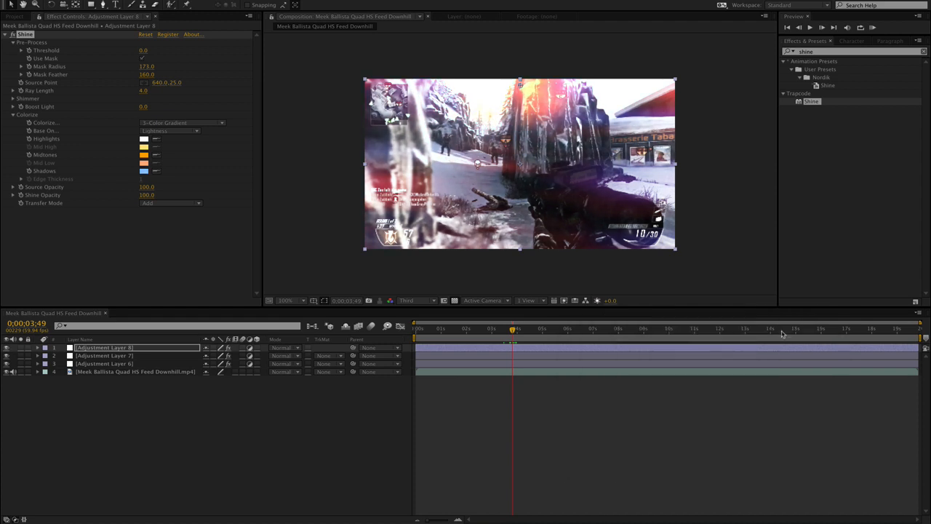
left_click(144, 155)
left_click(722, 384)
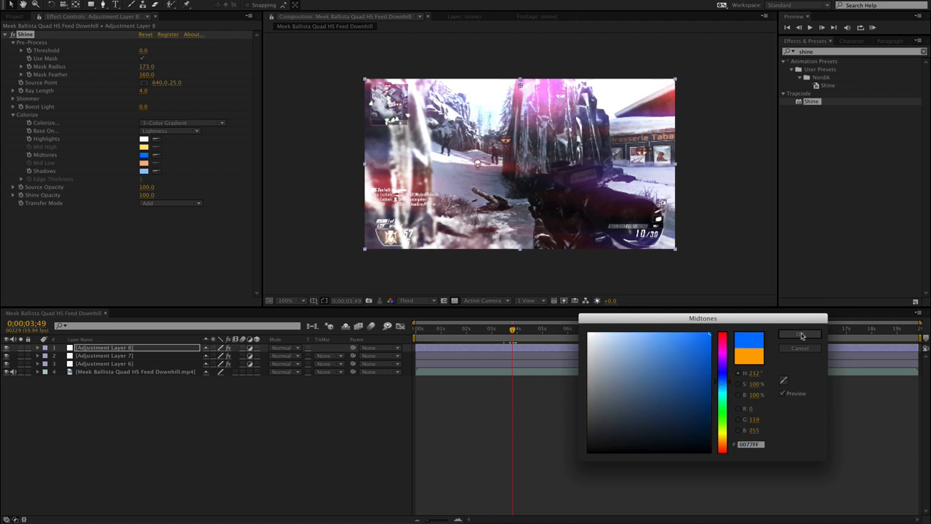
left_click(802, 336)
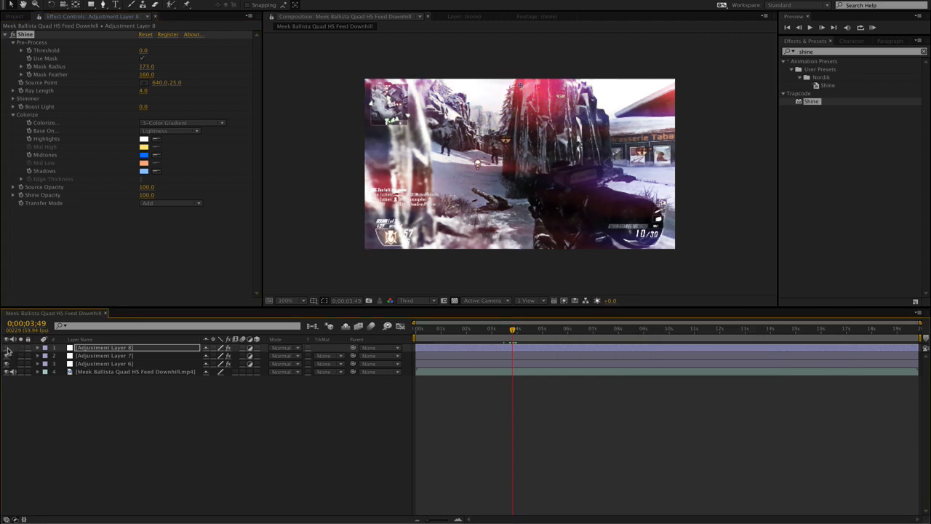
Hide the Shine and FL Glow layers at 0:00:05:16 and add a new adjustment layer on top
left_click_drag(513, 331, 549, 332)
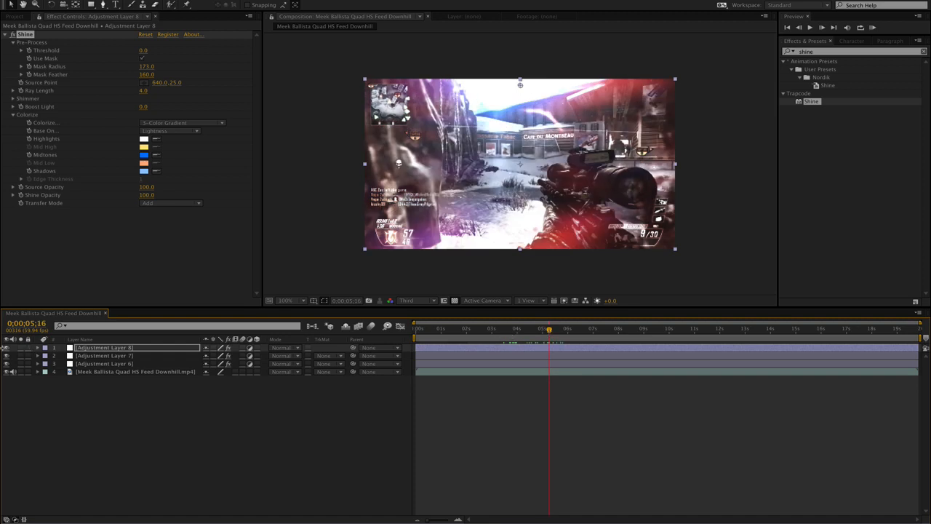
left_click_drag(5, 357, 6, 357)
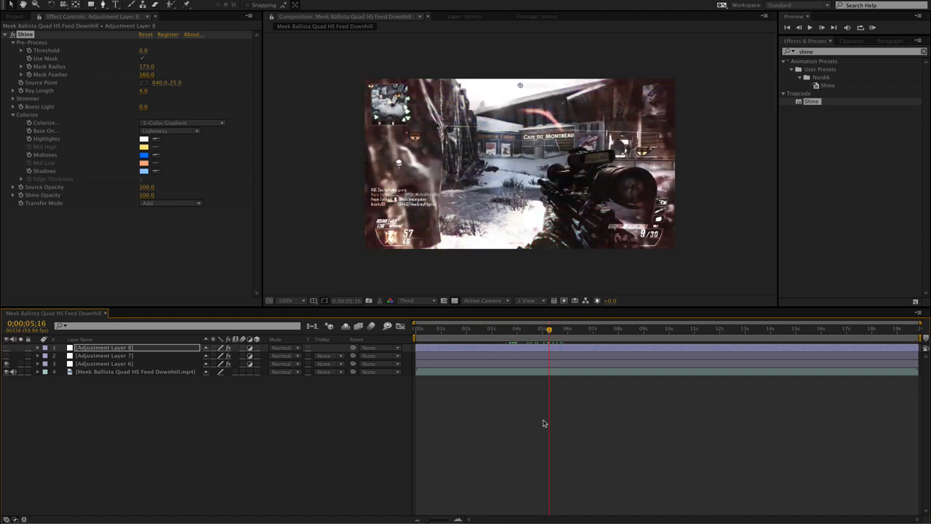
right_click(451, 394)
mouse_move(510, 398)
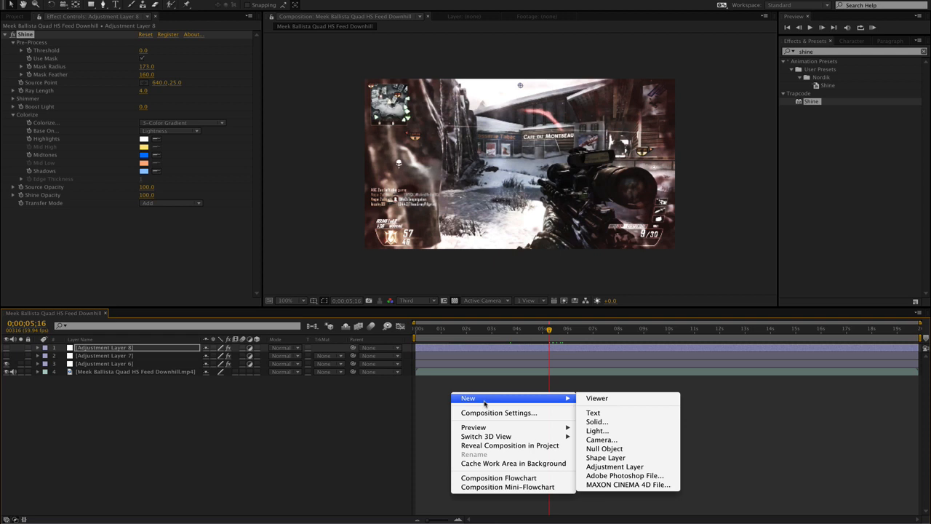
left_click(611, 467)
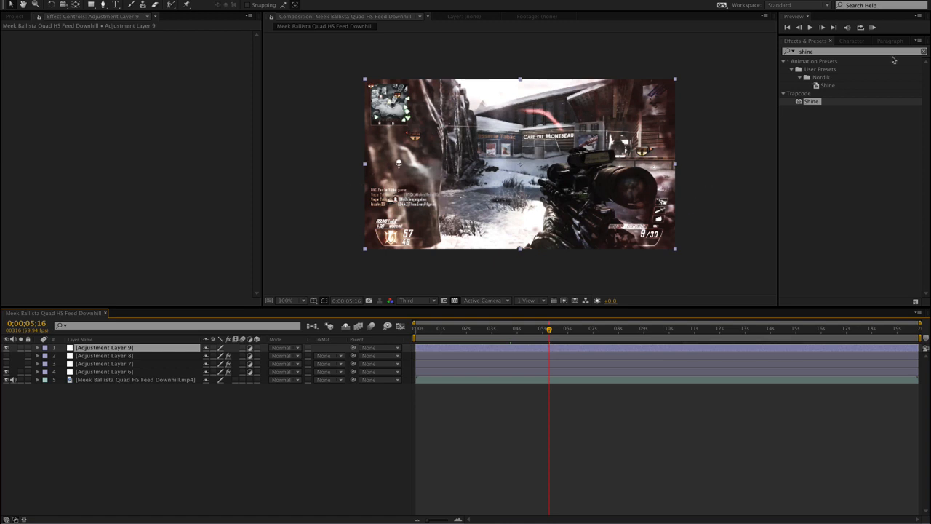
Search the effects for "look" and apply Looks to the new adjustment layer
double_click(825, 52)
type("look")
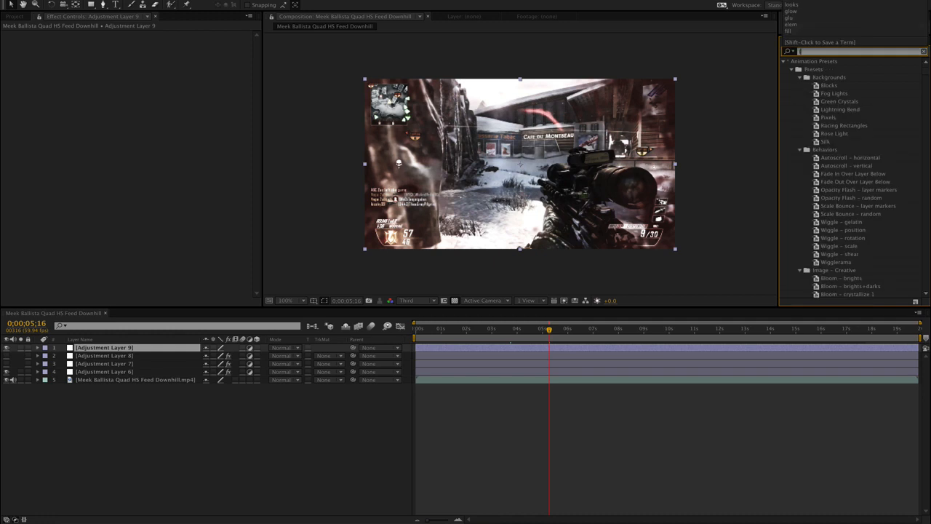
left_click(809, 71)
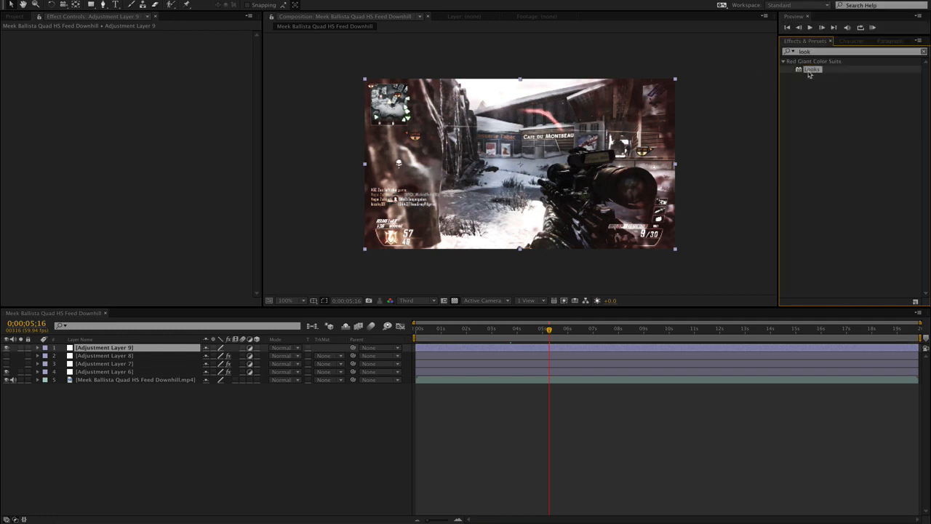
left_click_drag(556, 352, 551, 352)
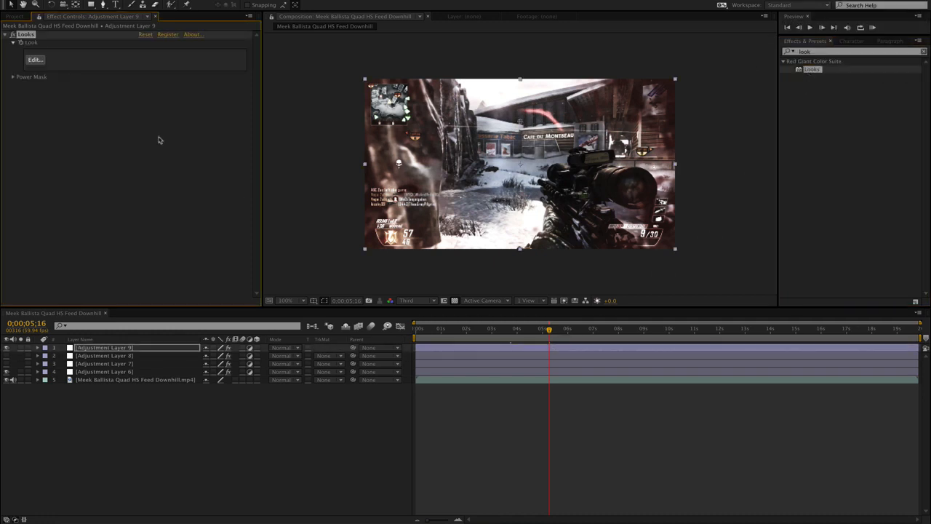
Open the Looks editor and add the Diffusion tool from the Matte category
left_click(37, 60)
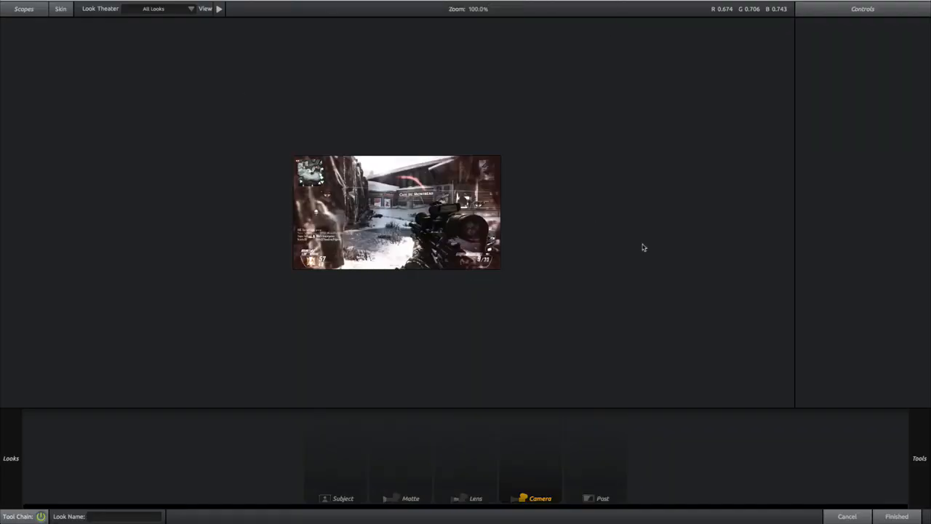
mouse_move(918, 211)
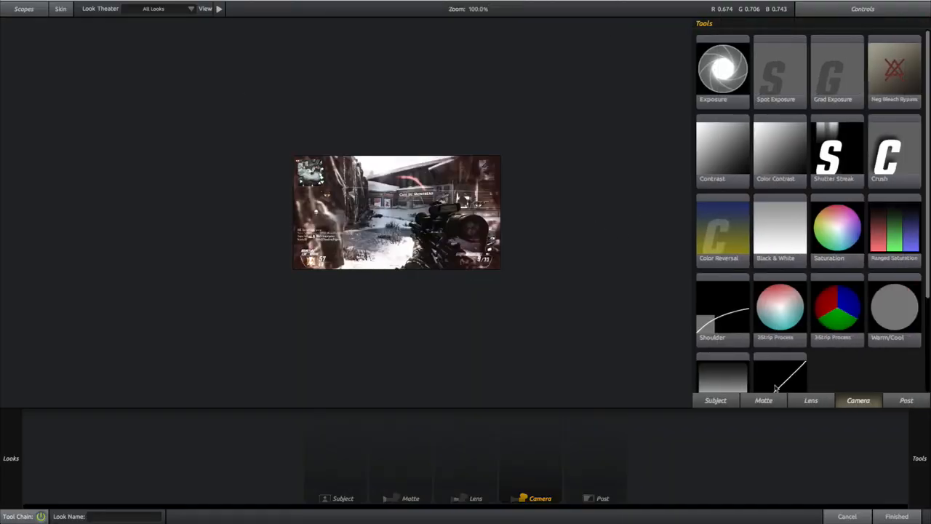
left_click(764, 401)
left_click_drag(897, 71, 524, 174)
Set the Diffusion glow to 100% and its color to orange (R 0.999, G 0.442, B 0.027), and apply the look
left_click_drag(844, 118, 840, 103)
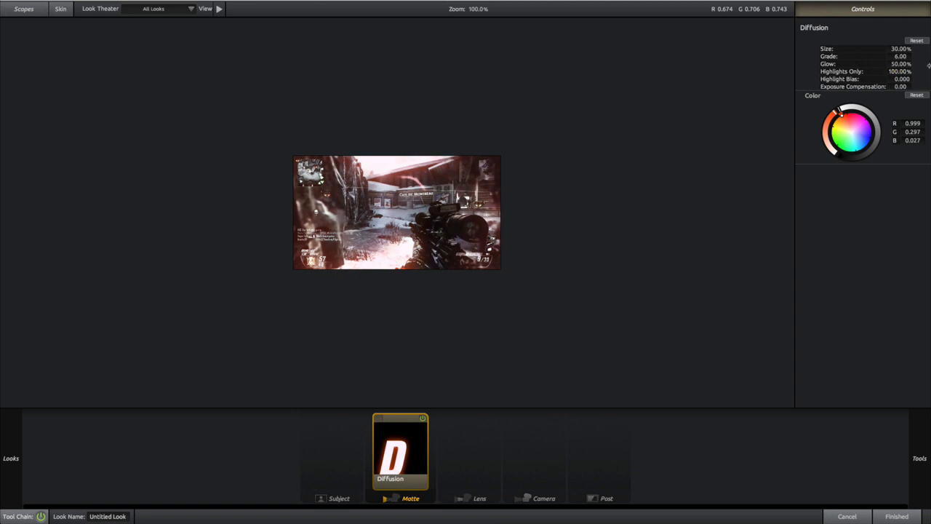
left_click_drag(894, 64, 925, 64)
left_click_drag(842, 115, 839, 116)
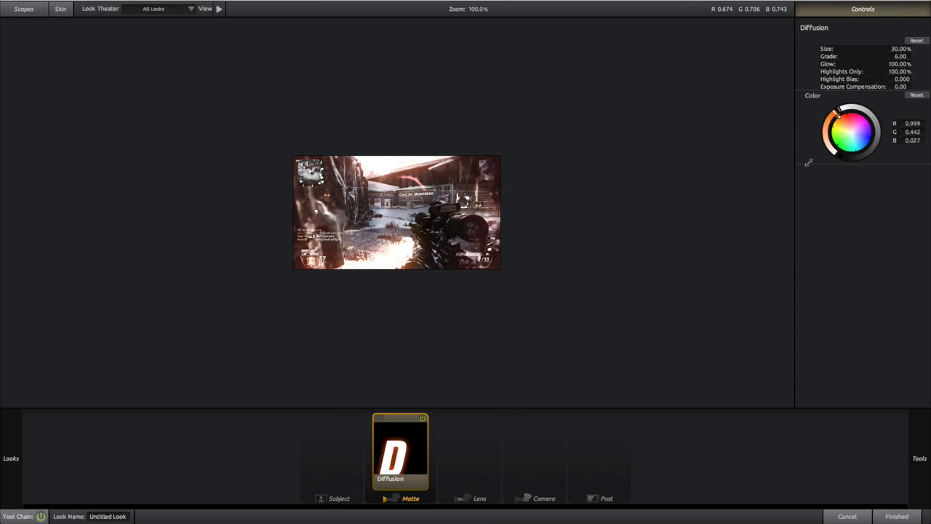
scroll(405, 196, "up", 4)
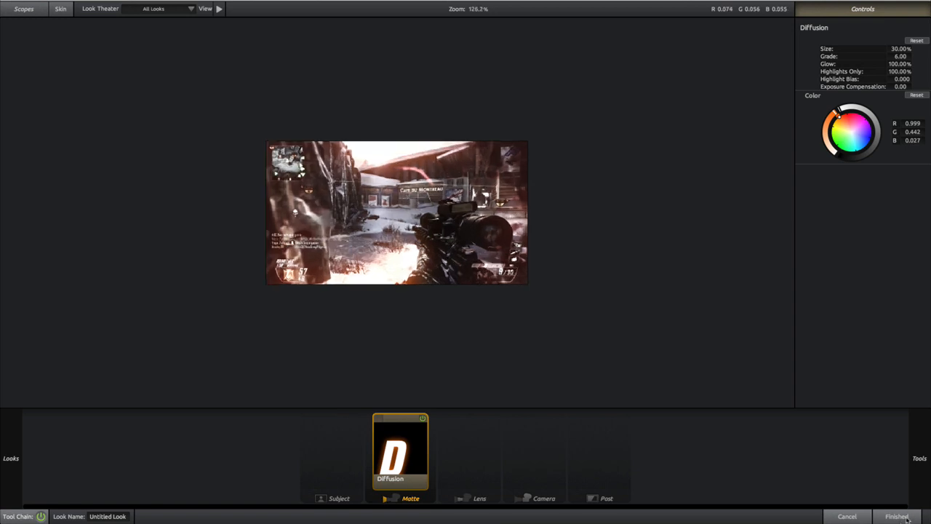
left_click(907, 518)
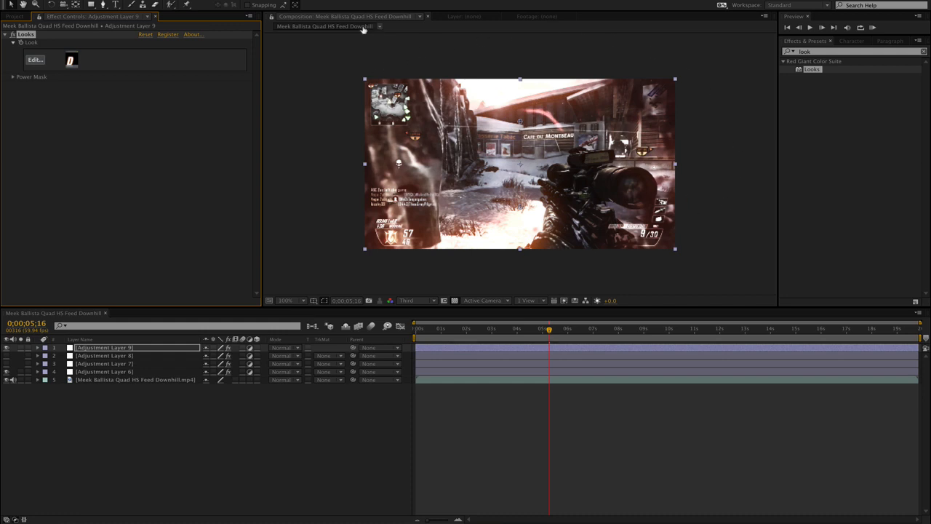
Draw a rectangular mask over the lower half of the frame on the Looks layer and feather it by 125 pixels
left_click(92, 5)
left_click_drag(358, 163, 700, 277)
key("f")
left_click(218, 363)
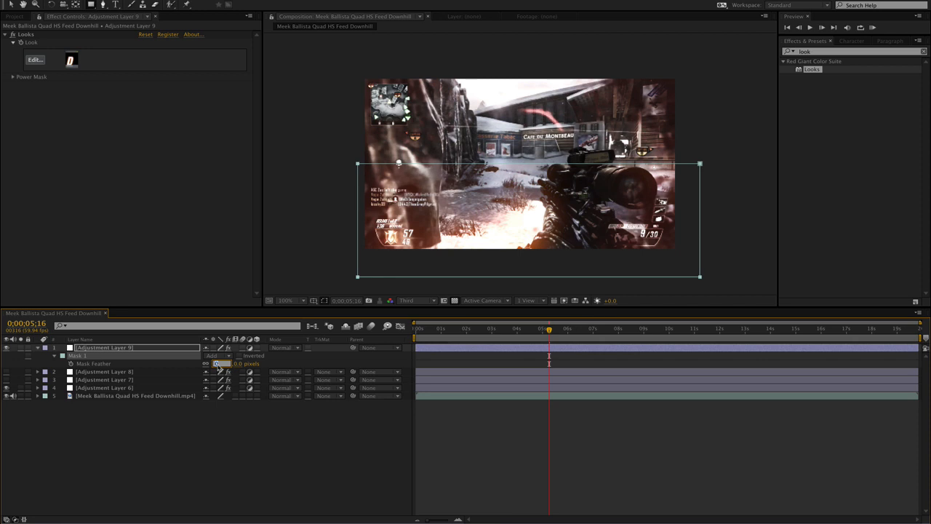
type("125")
key("Return")
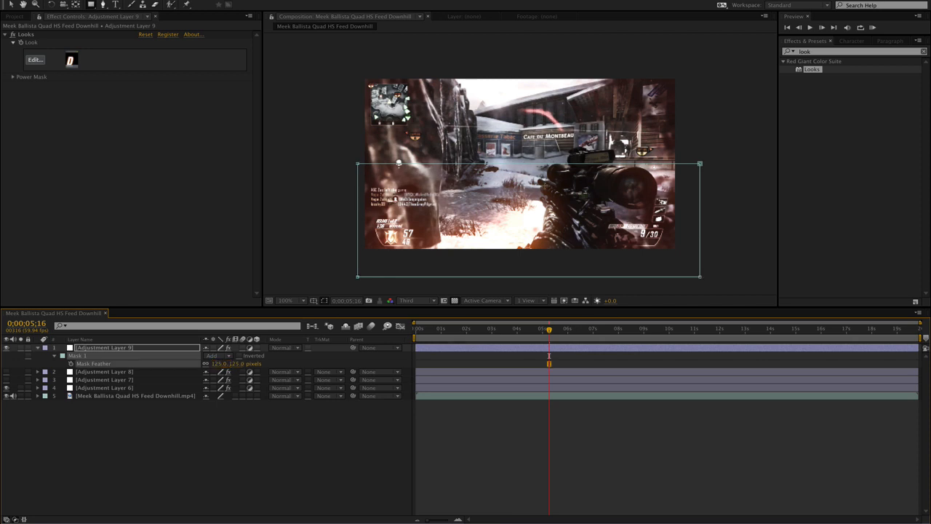
Duplicate the masked Looks layer and move the copy's mask over the upper half of the frame
left_click(138, 348)
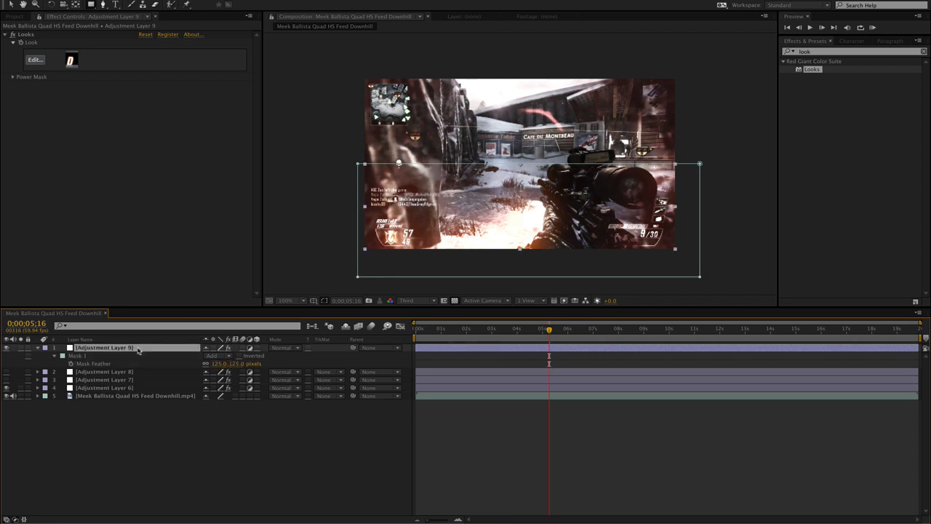
key("ctrl+d")
key("m")
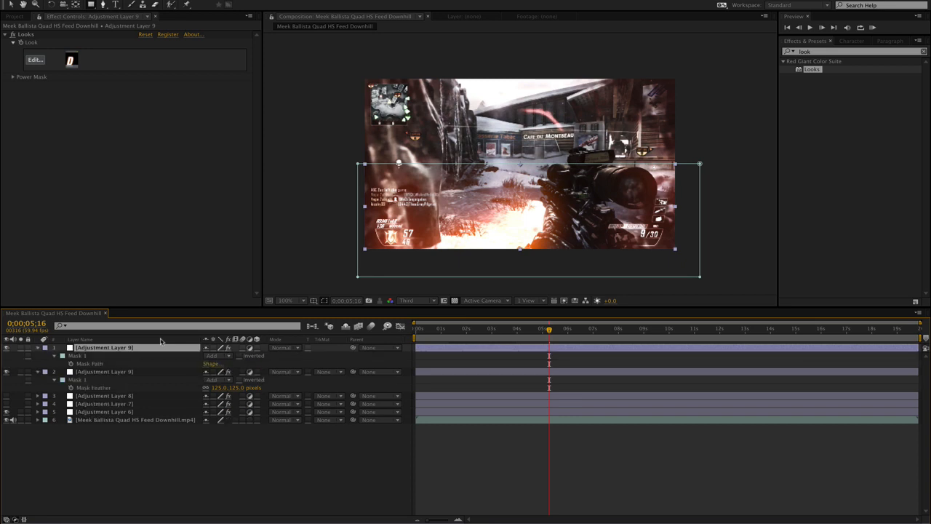
left_click(71, 363)
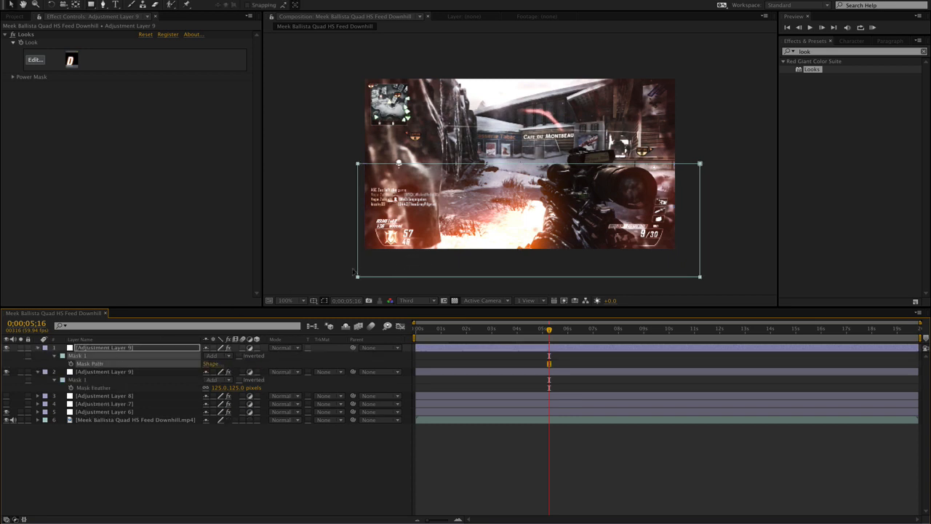
left_click_drag(353, 256, 358, 165)
Change the duplicated look's Diffusion color to purple (R 0.423, G 0.027, B 0.999) and apply it
left_click(34, 60)
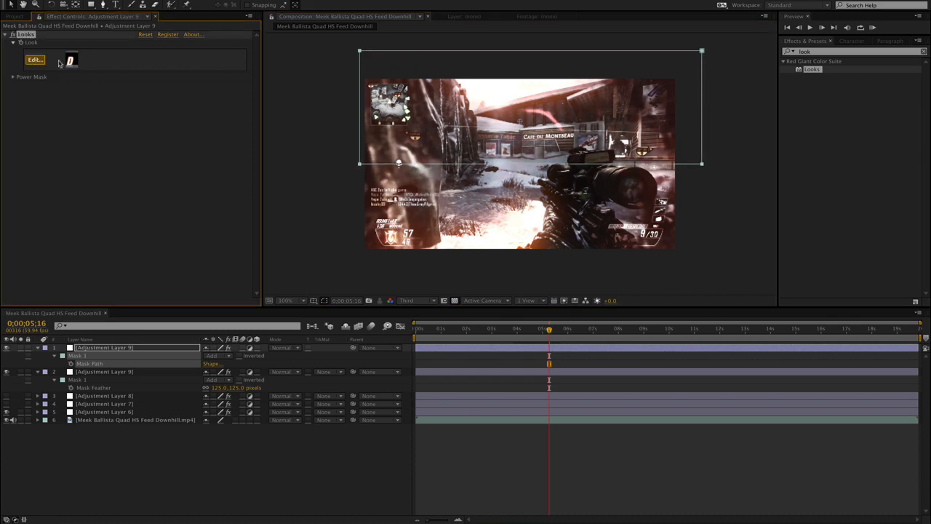
left_click(417, 449)
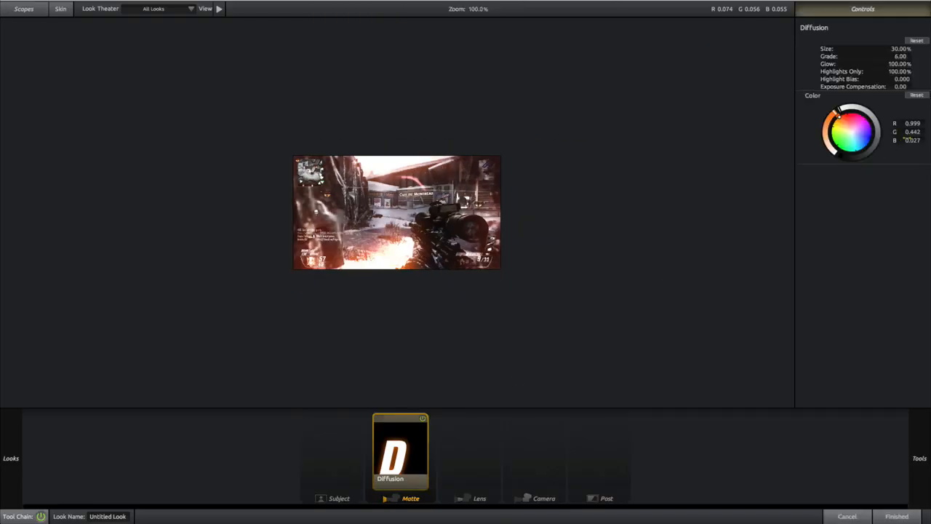
left_click_drag(866, 126, 871, 129)
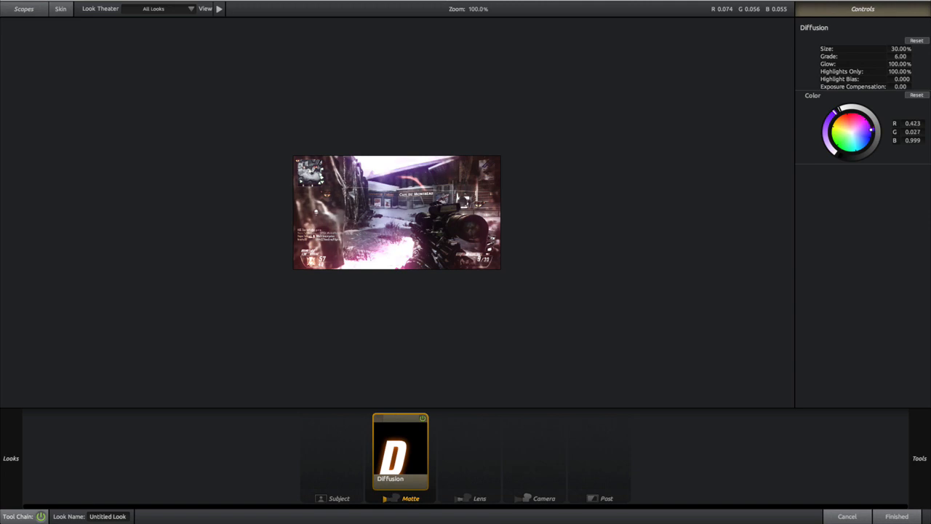
left_click(896, 516)
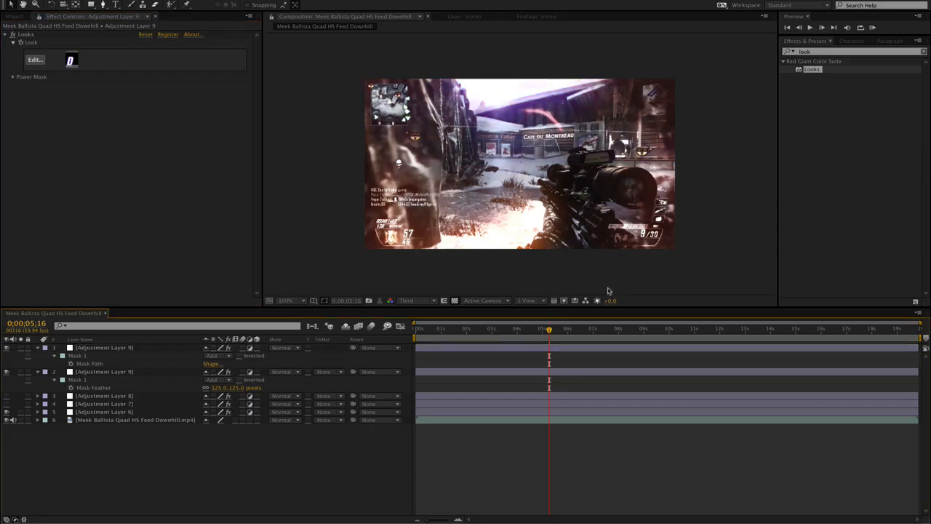
Go to the frame at 0:00:07:22 and turn the FL Glow adjustment layer back on
left_click_drag(560, 332, 603, 332)
left_click(6, 404)
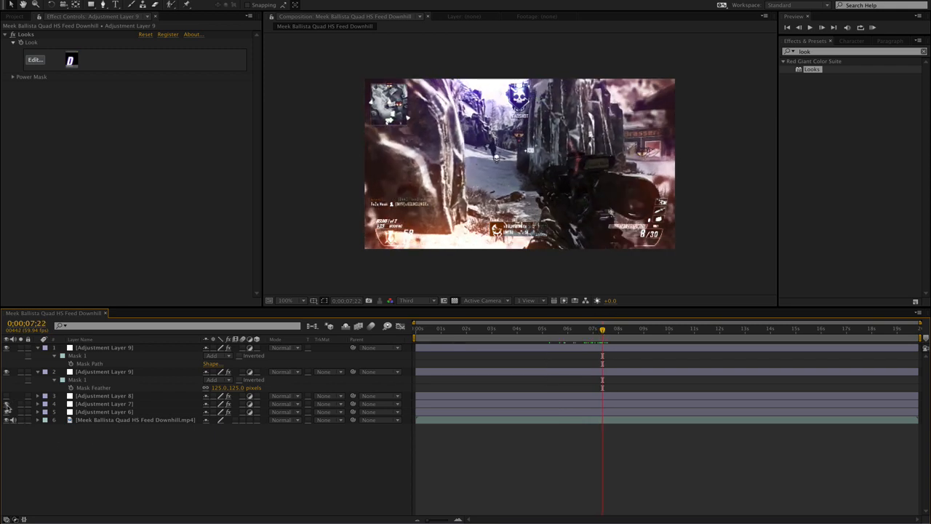
Set the FL Glow layer's amount to 0.6 and scrub to 0:00:07:18 to check the glow
left_click(81, 404)
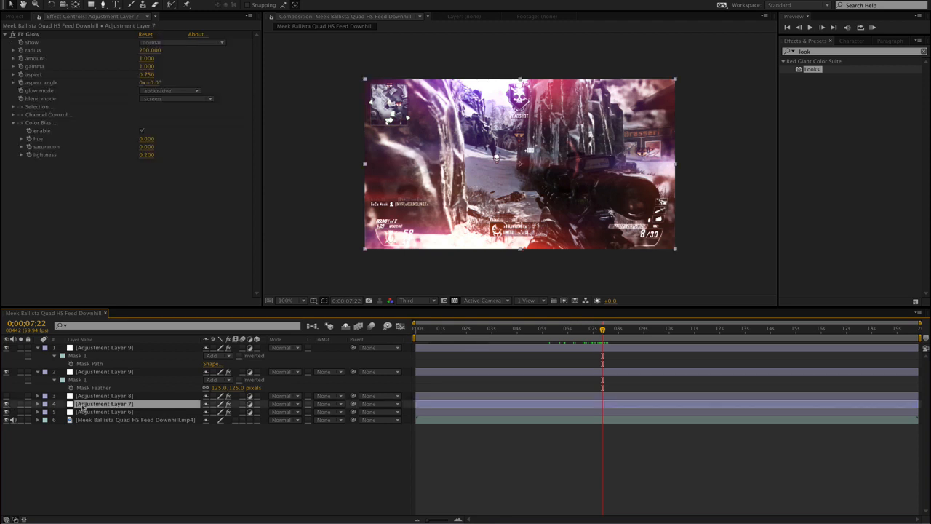
left_click(149, 59)
left_click(217, 71)
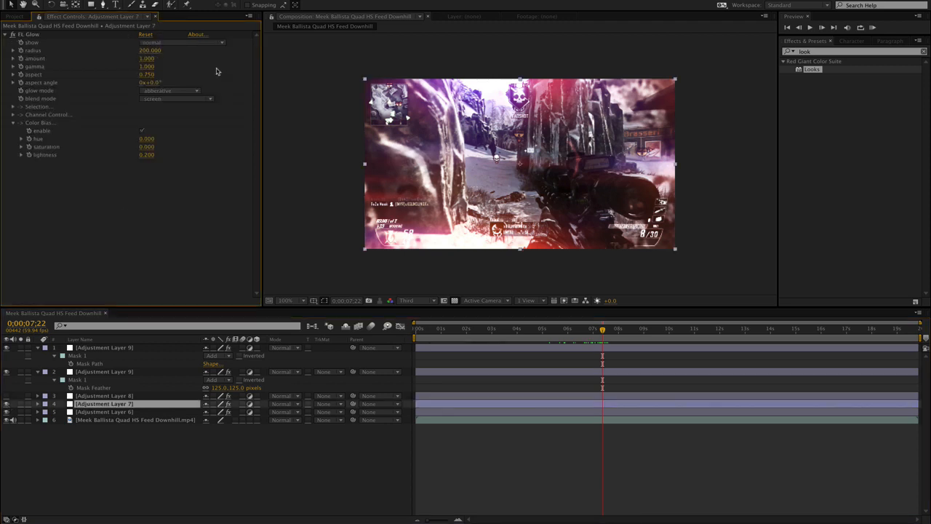
left_click(144, 60)
type("0.6")
key("Return")
left_click_drag(571, 332, 600, 331)
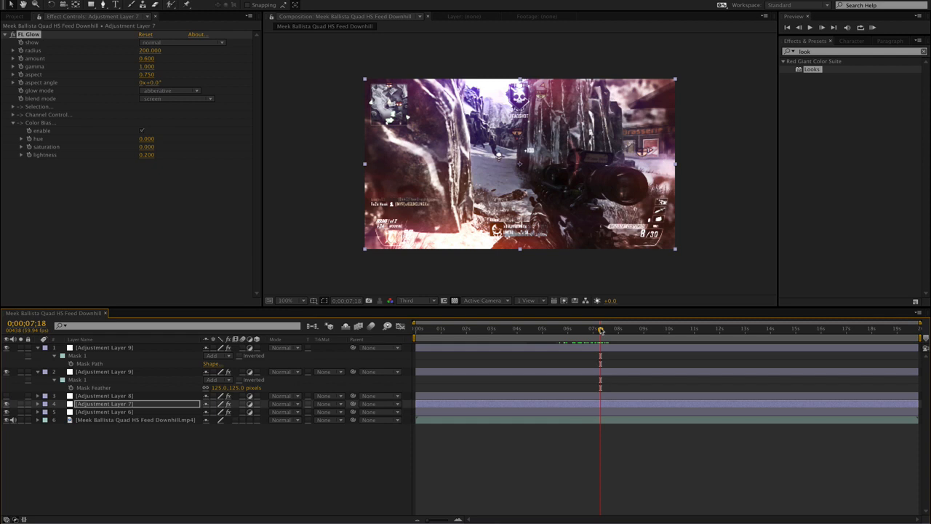
Collapse the lower masked Looks layer's properties and turn the Shine adjustment layer back on, toggling it to compare the frame
left_click(37, 371)
left_click(6, 379)
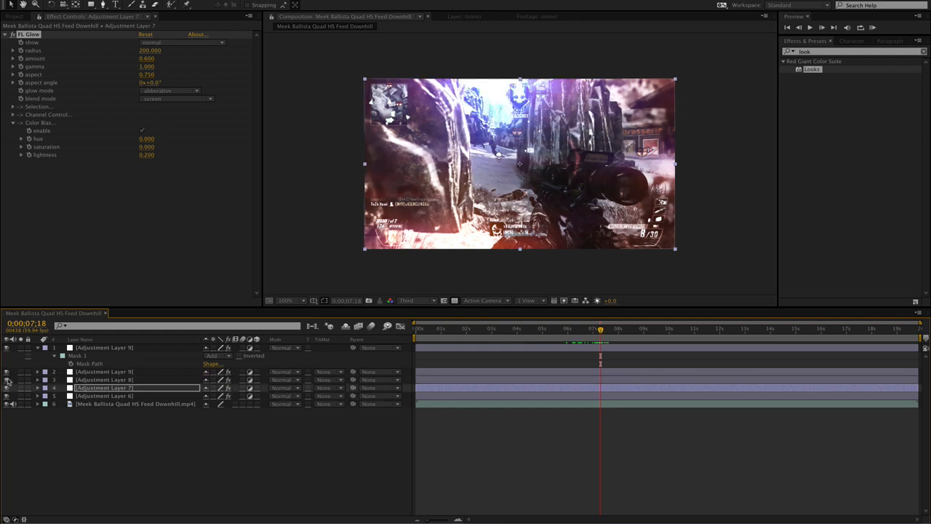
left_click(6, 379)
left_click(7, 380)
Reduce the Shine effect's Shine Opacity to 50 and deselect the layer
left_click(105, 380)
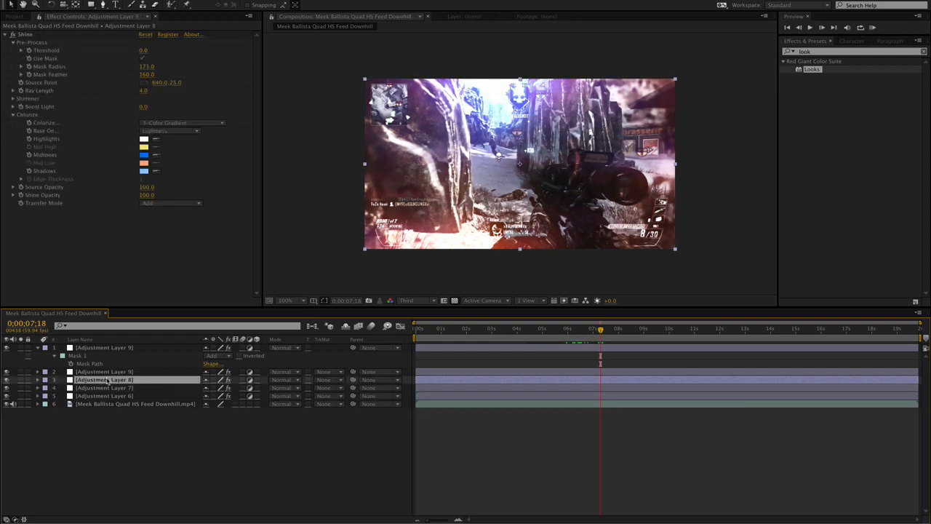
left_click(147, 196)
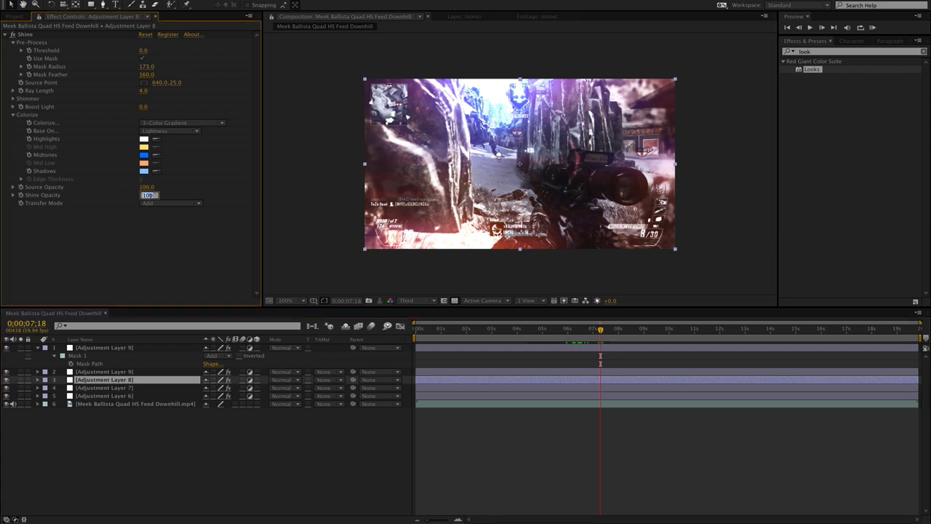
type("60")
key("Return")
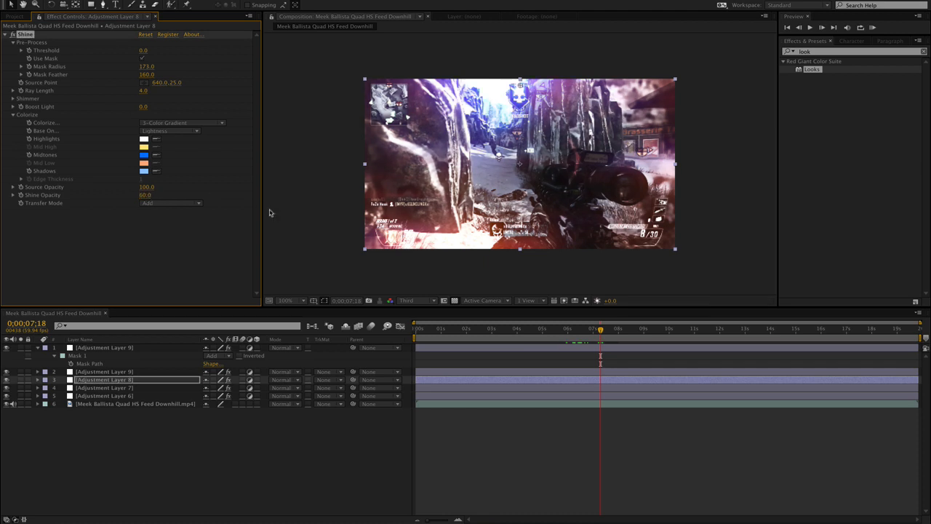
left_click(145, 195)
type("50")
key("Return")
left_click(499, 441)
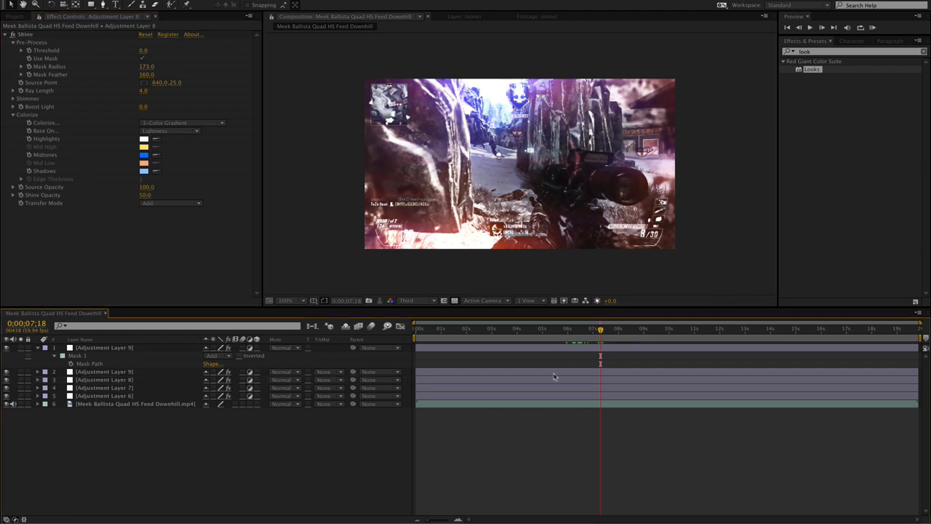
Collapse the top adjustment layer's mask properties and check the grade at 0:00:07:28 and 0:00:06:18
left_click_drag(578, 333, 609, 333)
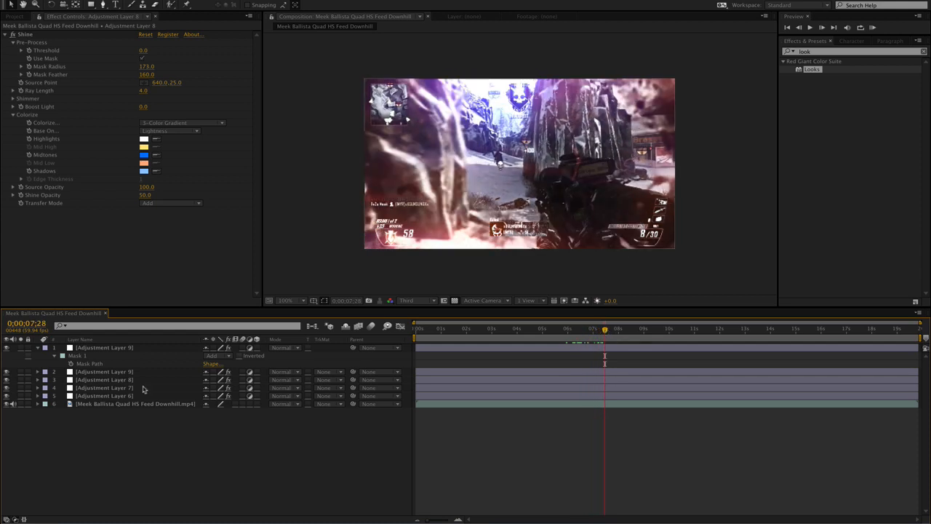
left_click(40, 348)
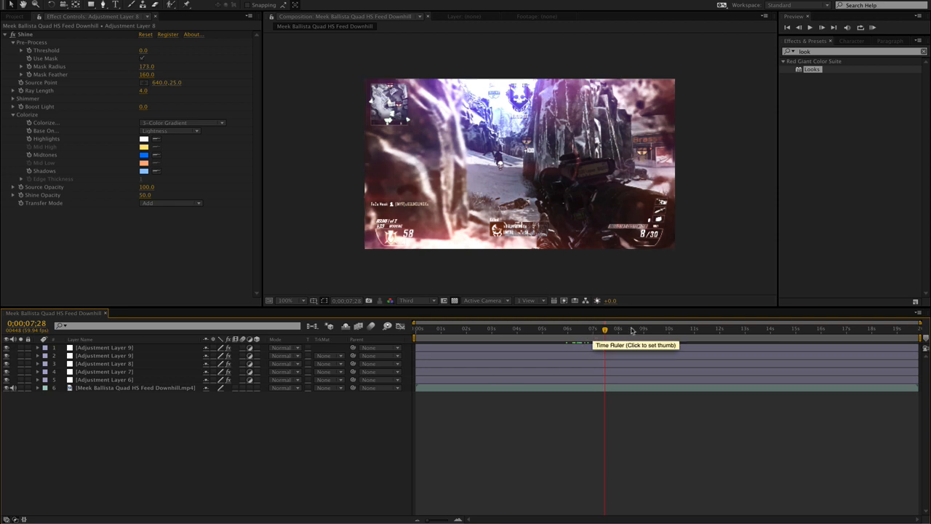
left_click(575, 333)
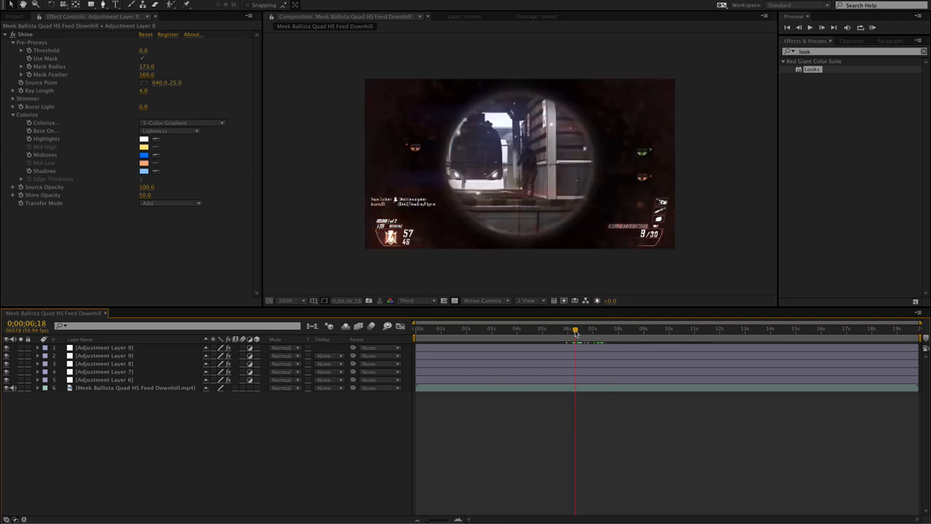